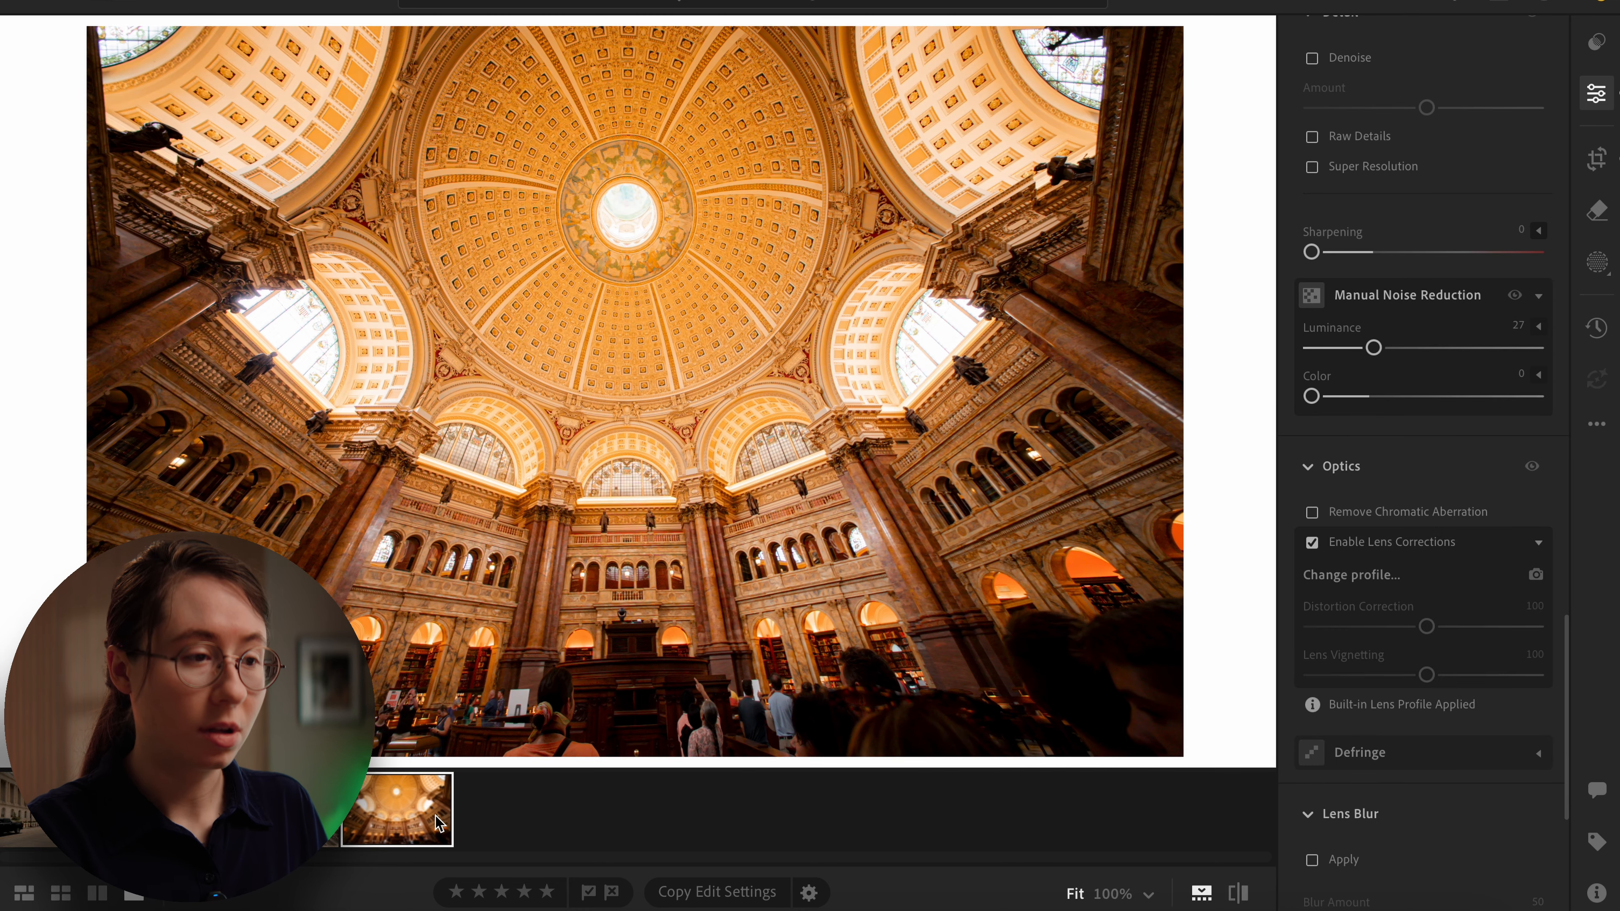
Step: Open the photo of the columned hall with the floor medallion and set its Exposure to +1.36
key(Left)
key(Left)
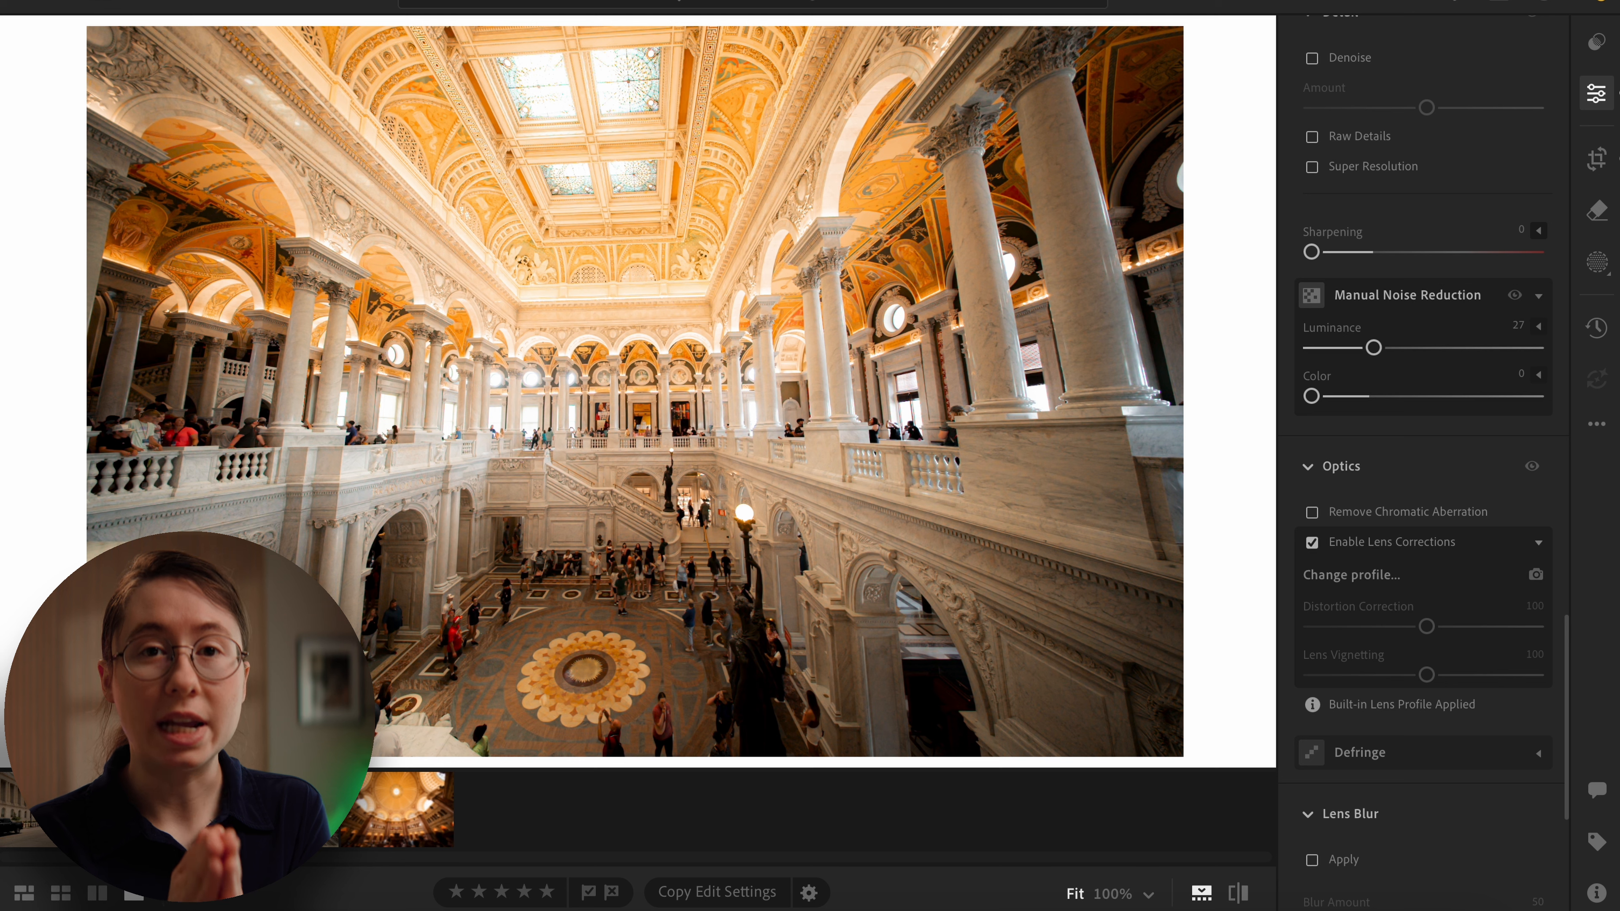
scroll(1418, 186, up, 20)
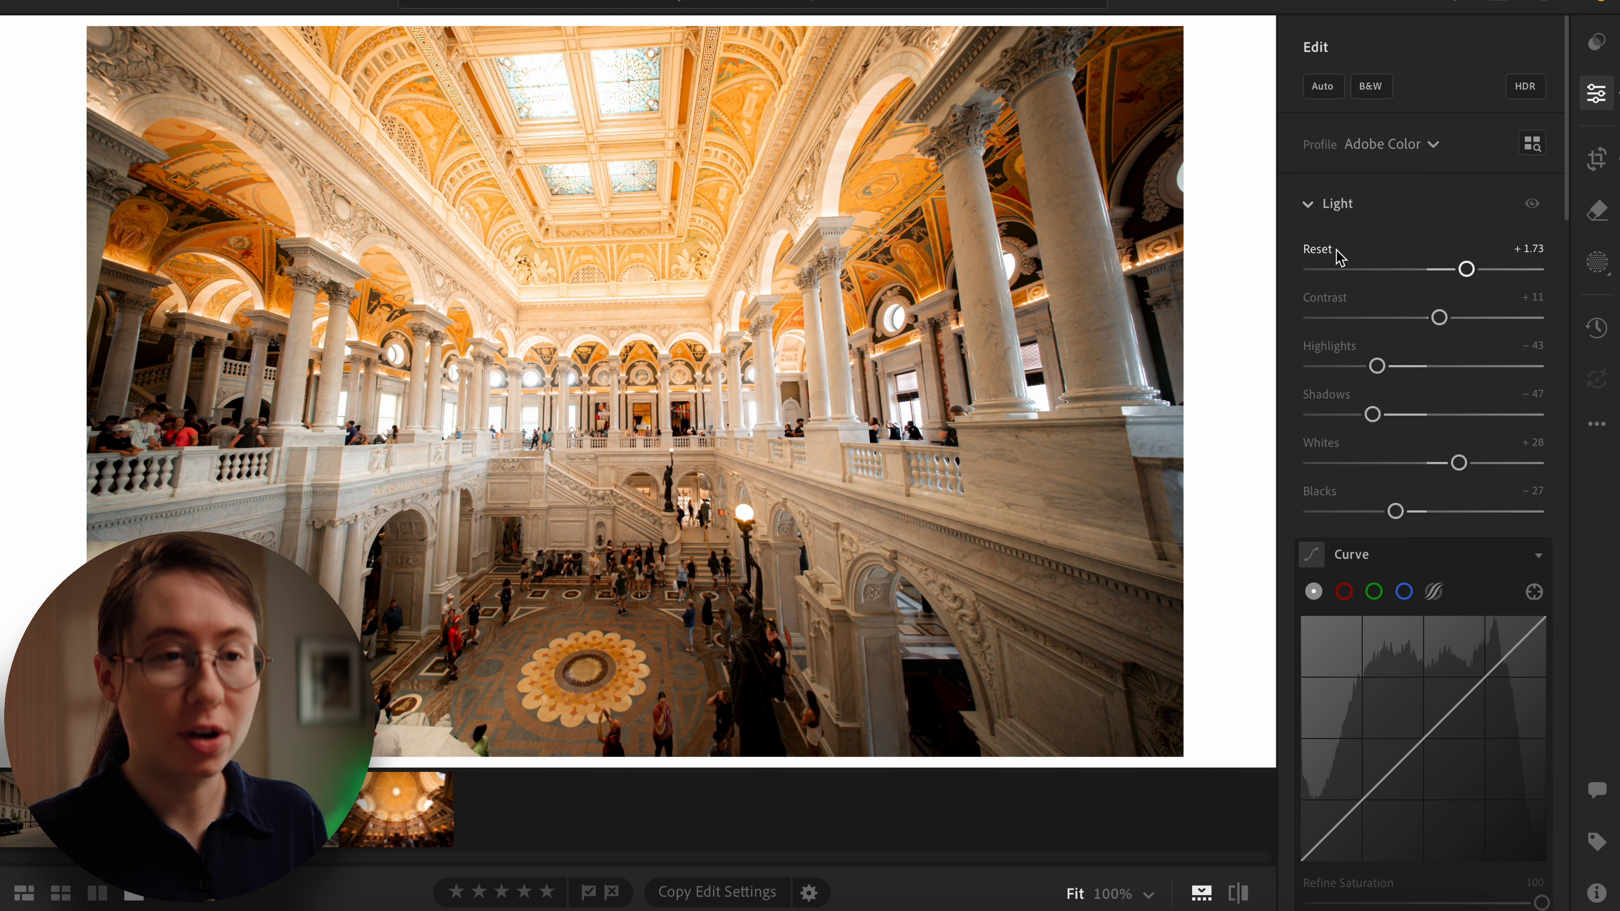
mouse_move(1328, 256)
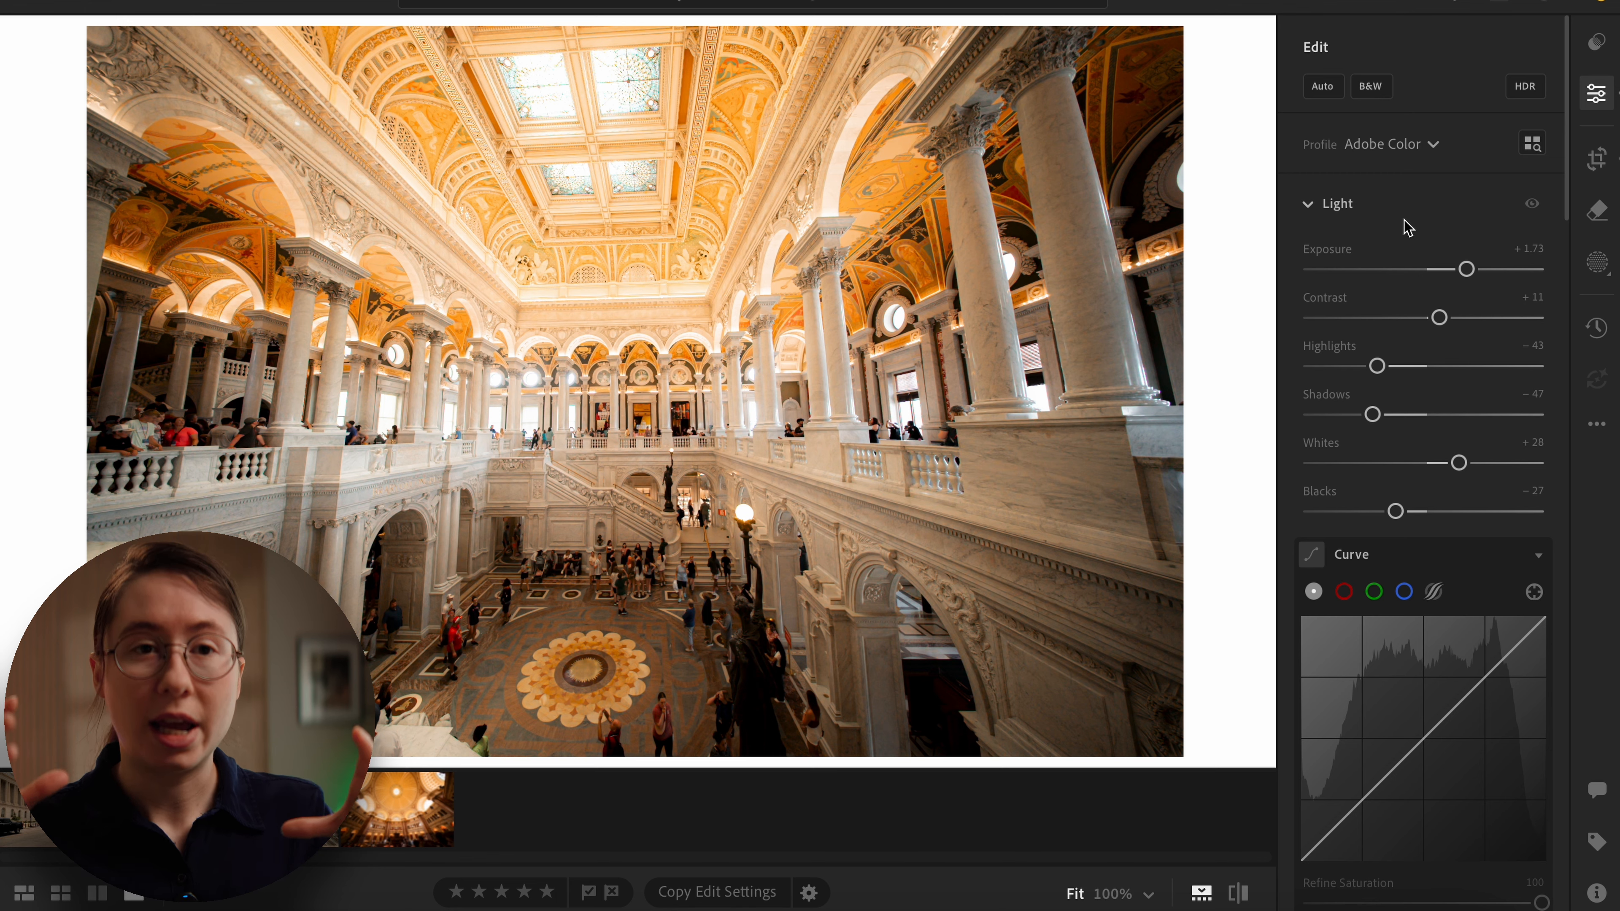
click(1464, 266)
mouse_move(1464, 266)
mouse_down()
mouse_move(1504, 264)
mouse_move(1374, 270)
mouse_move(1459, 269)
mouse_up()
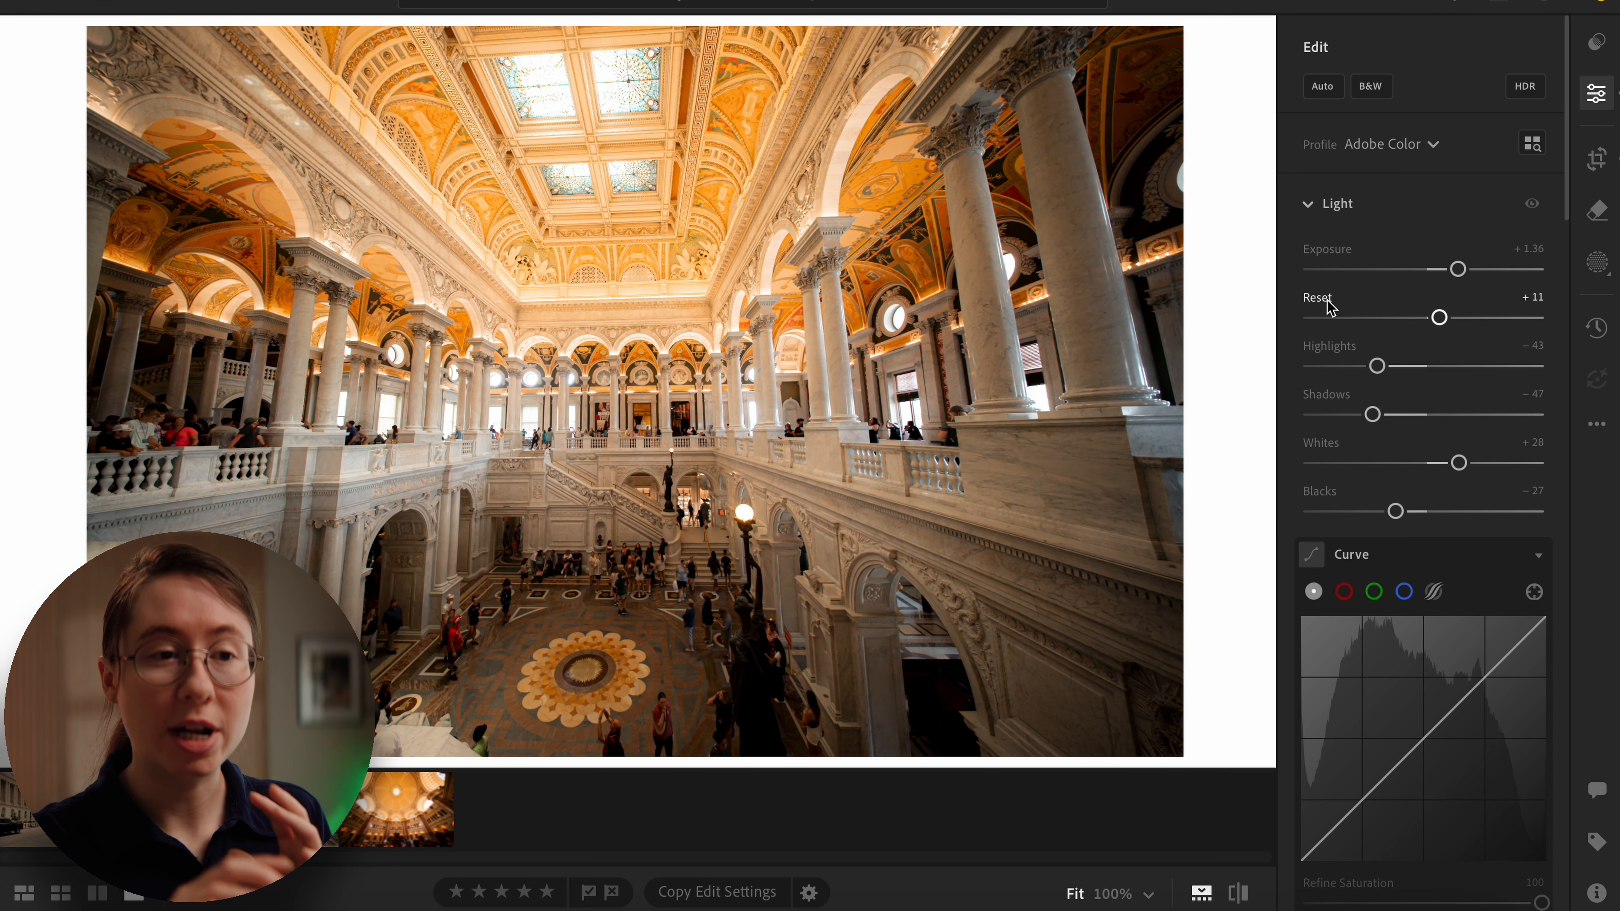
Step: Try strong positive and negative Contrast on the photo and settle Contrast at +24
mouse_move(1330, 307)
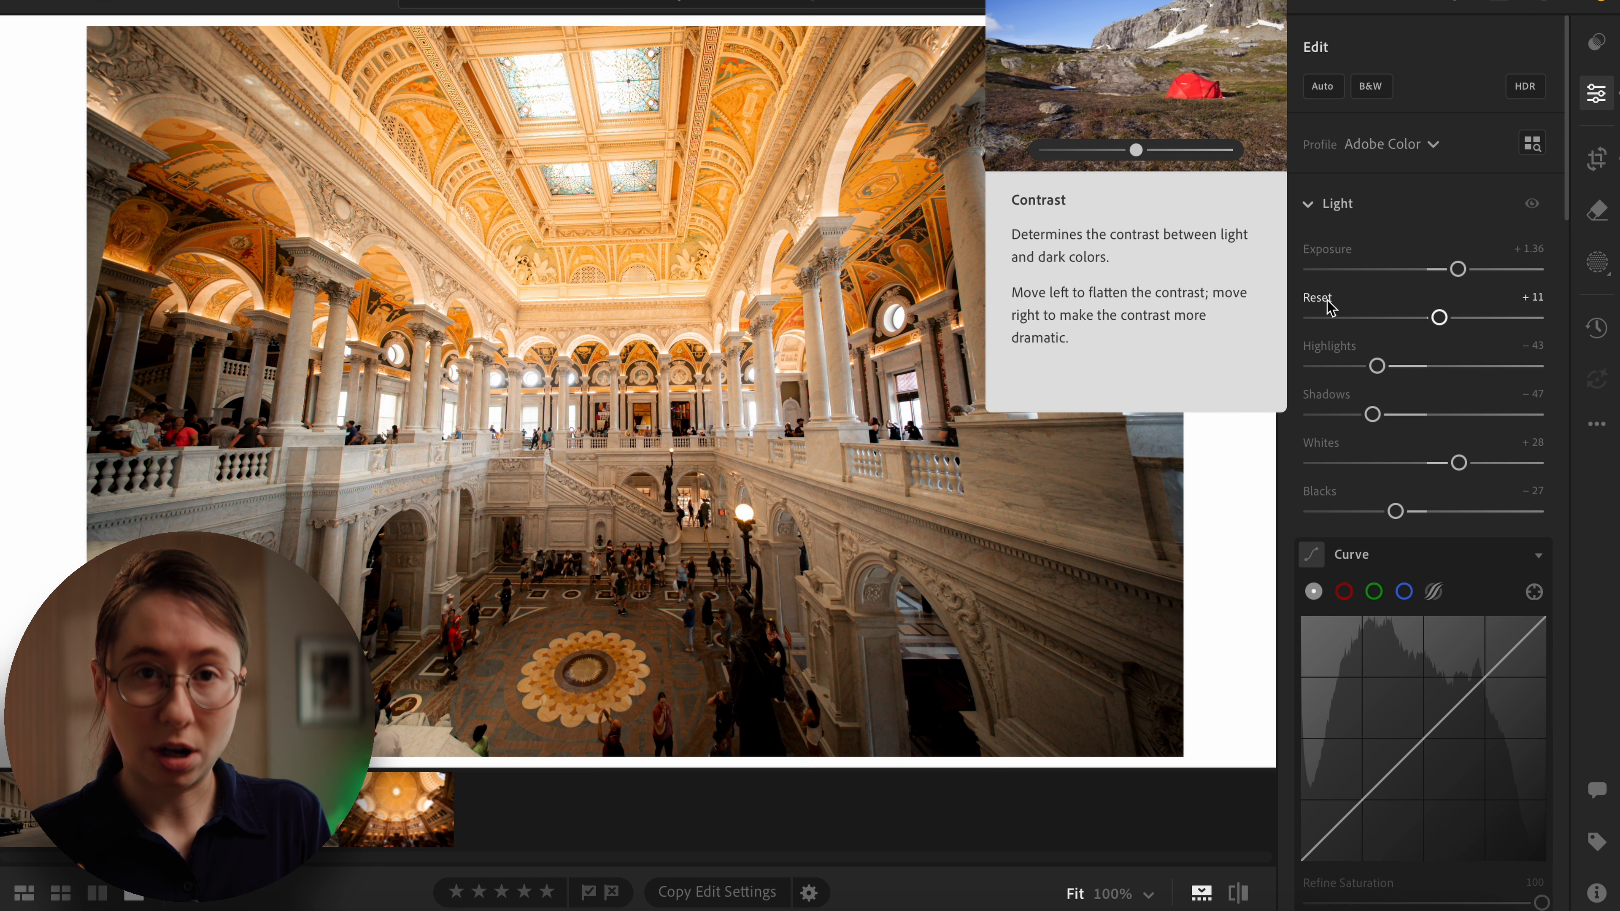
drag(1439, 319, 1520, 327)
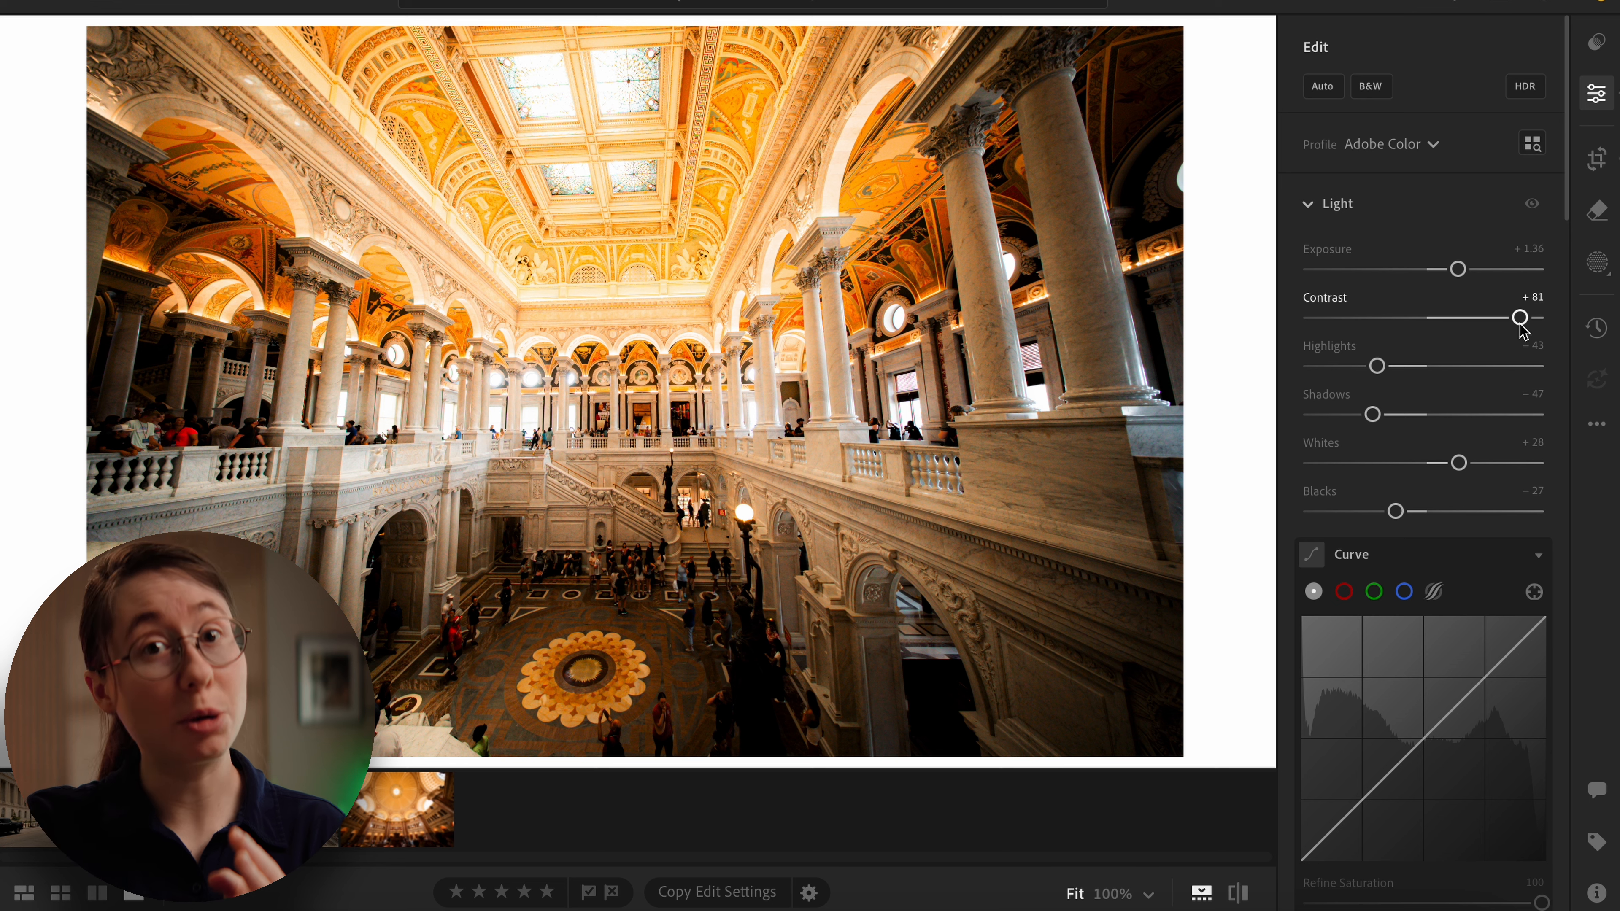
drag(1520, 319, 1328, 329)
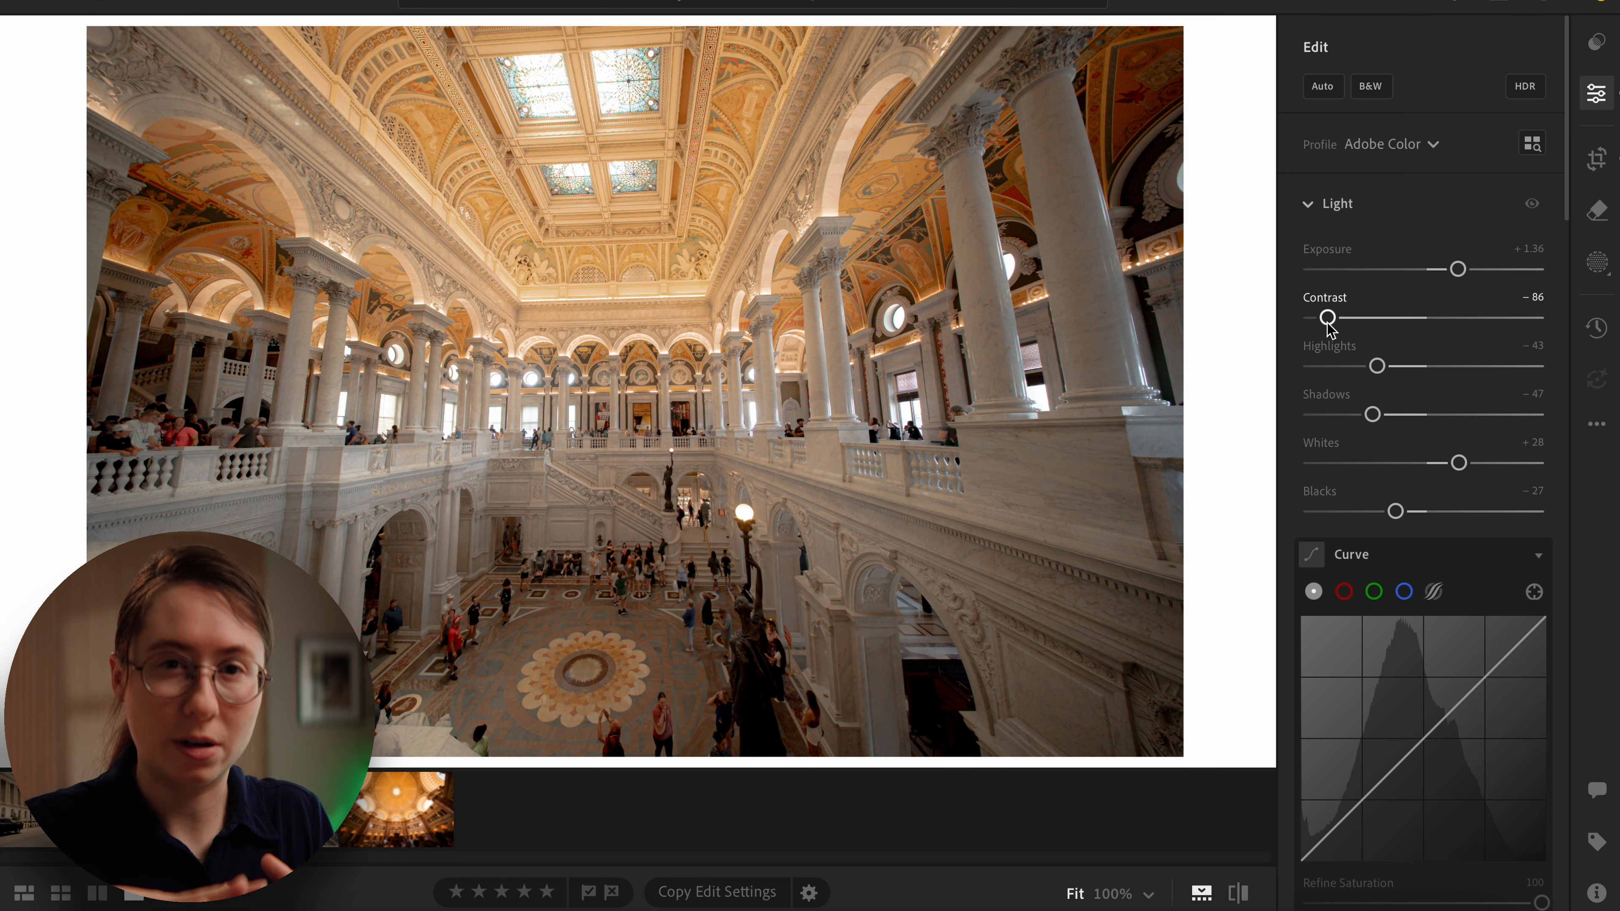
mouse_move(1333, 309)
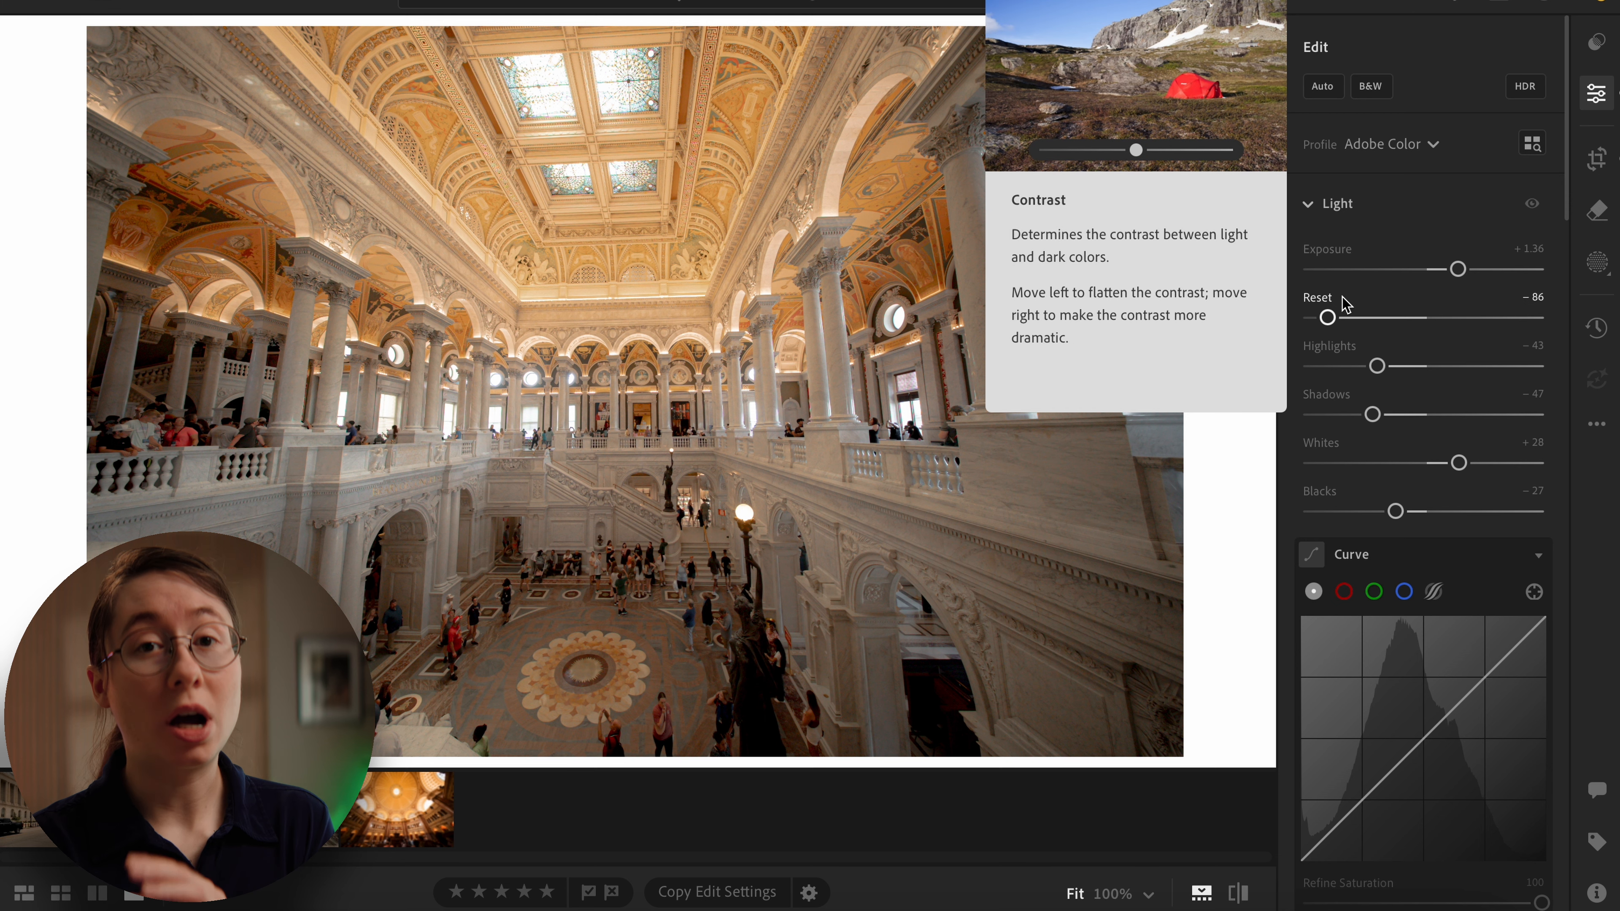
drag(1329, 317, 1491, 326)
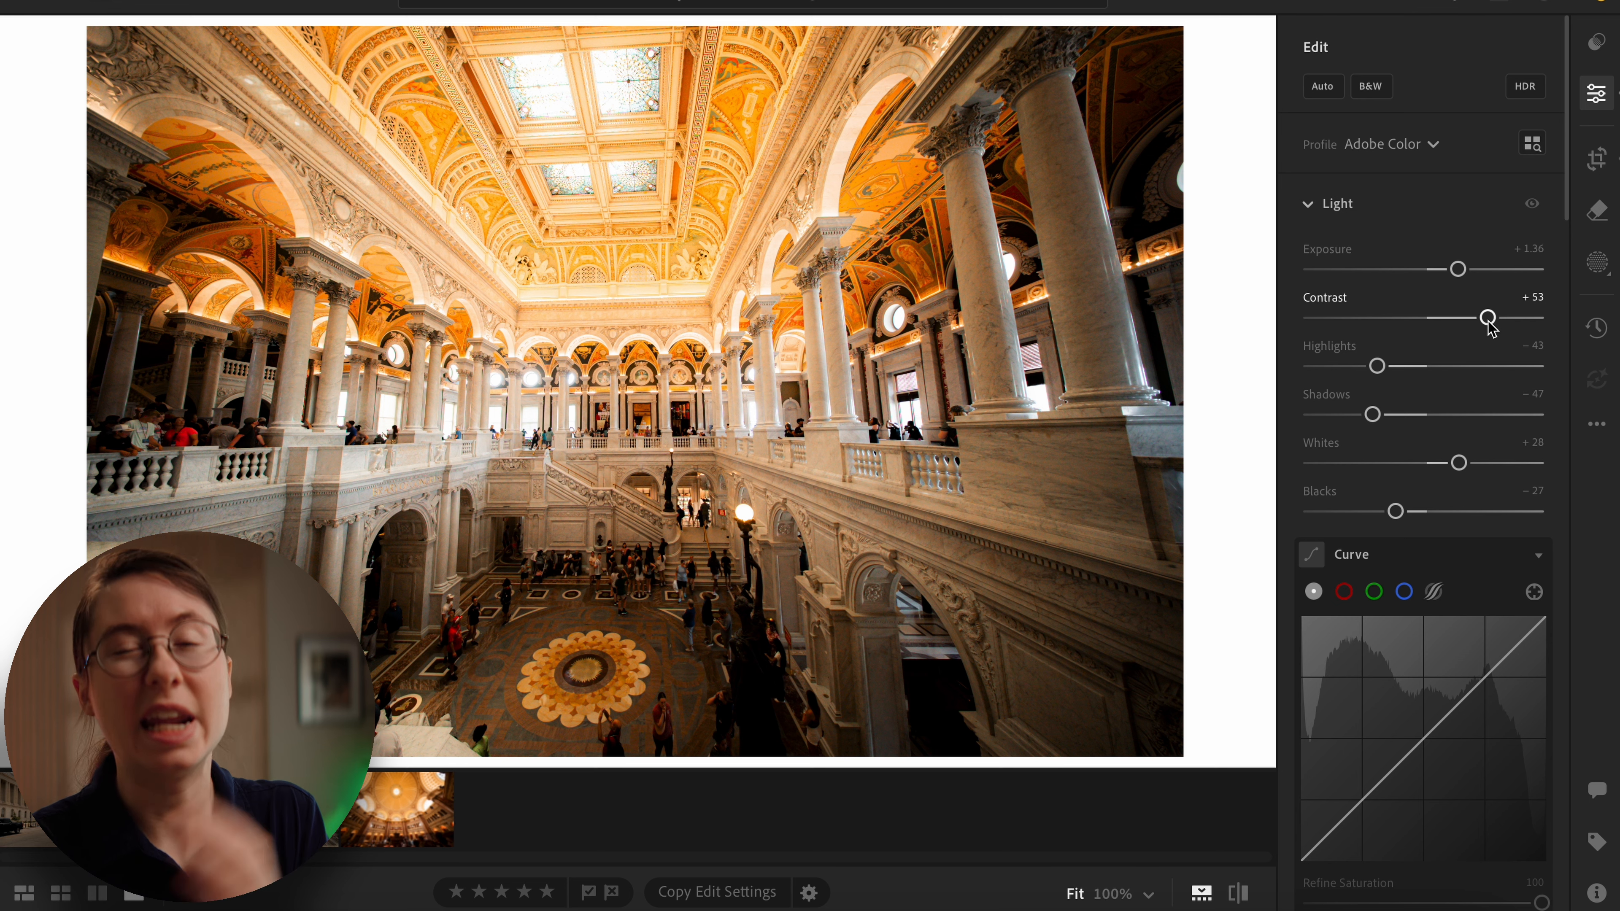
drag(1488, 318, 1455, 318)
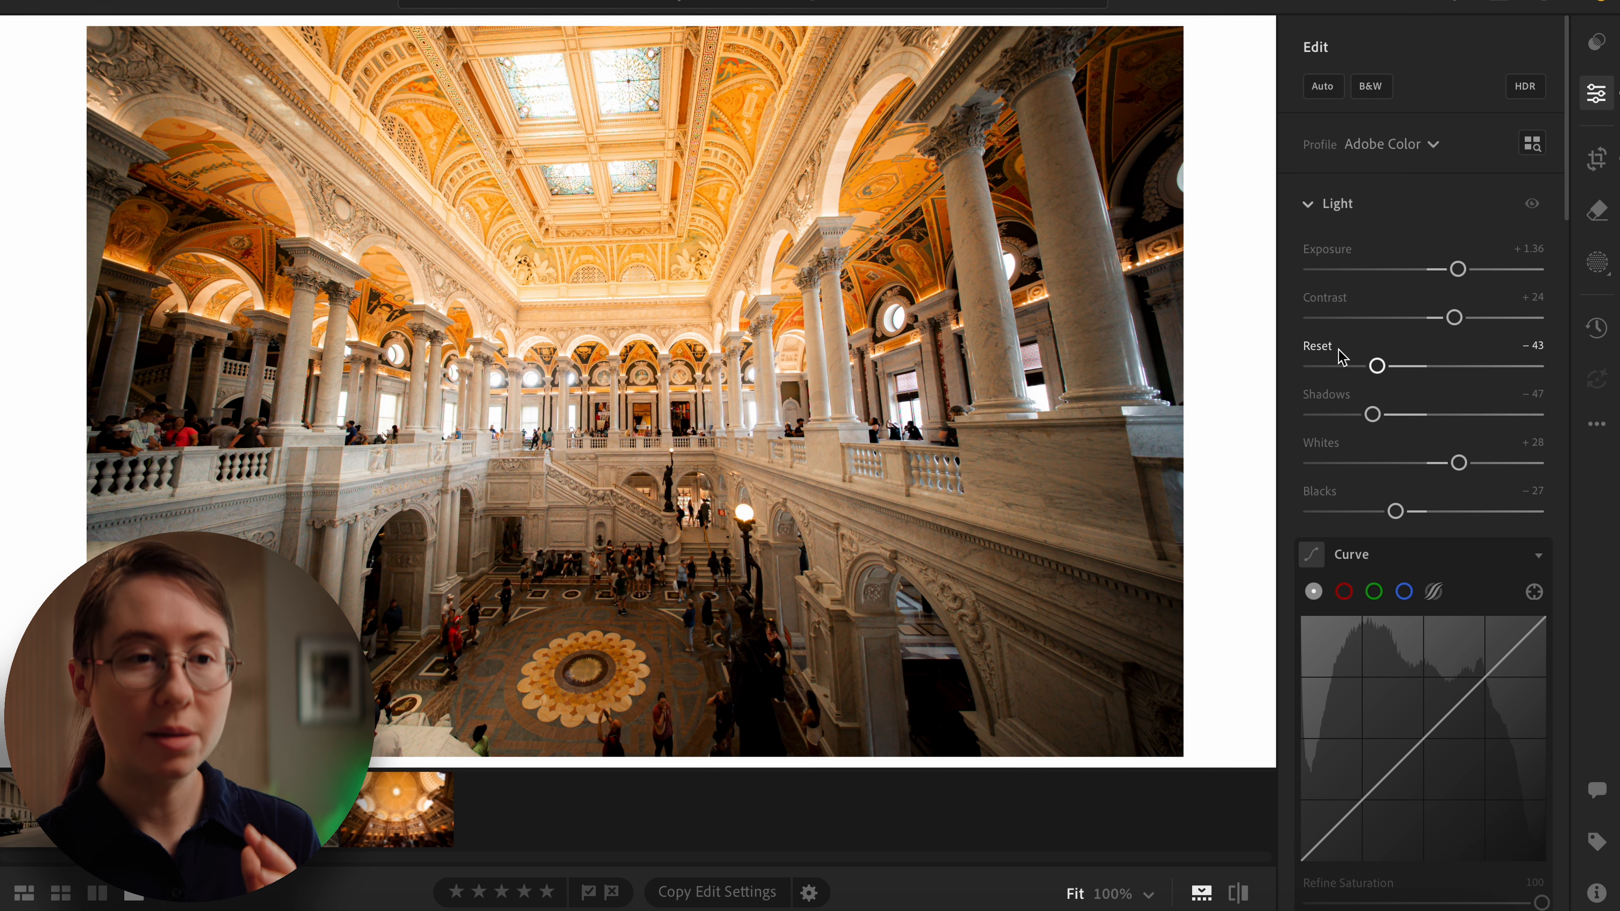
Step: Set Highlights to −29 and Shadows to −36, trying brighter and darker extremes of each
mouse_move(1341, 354)
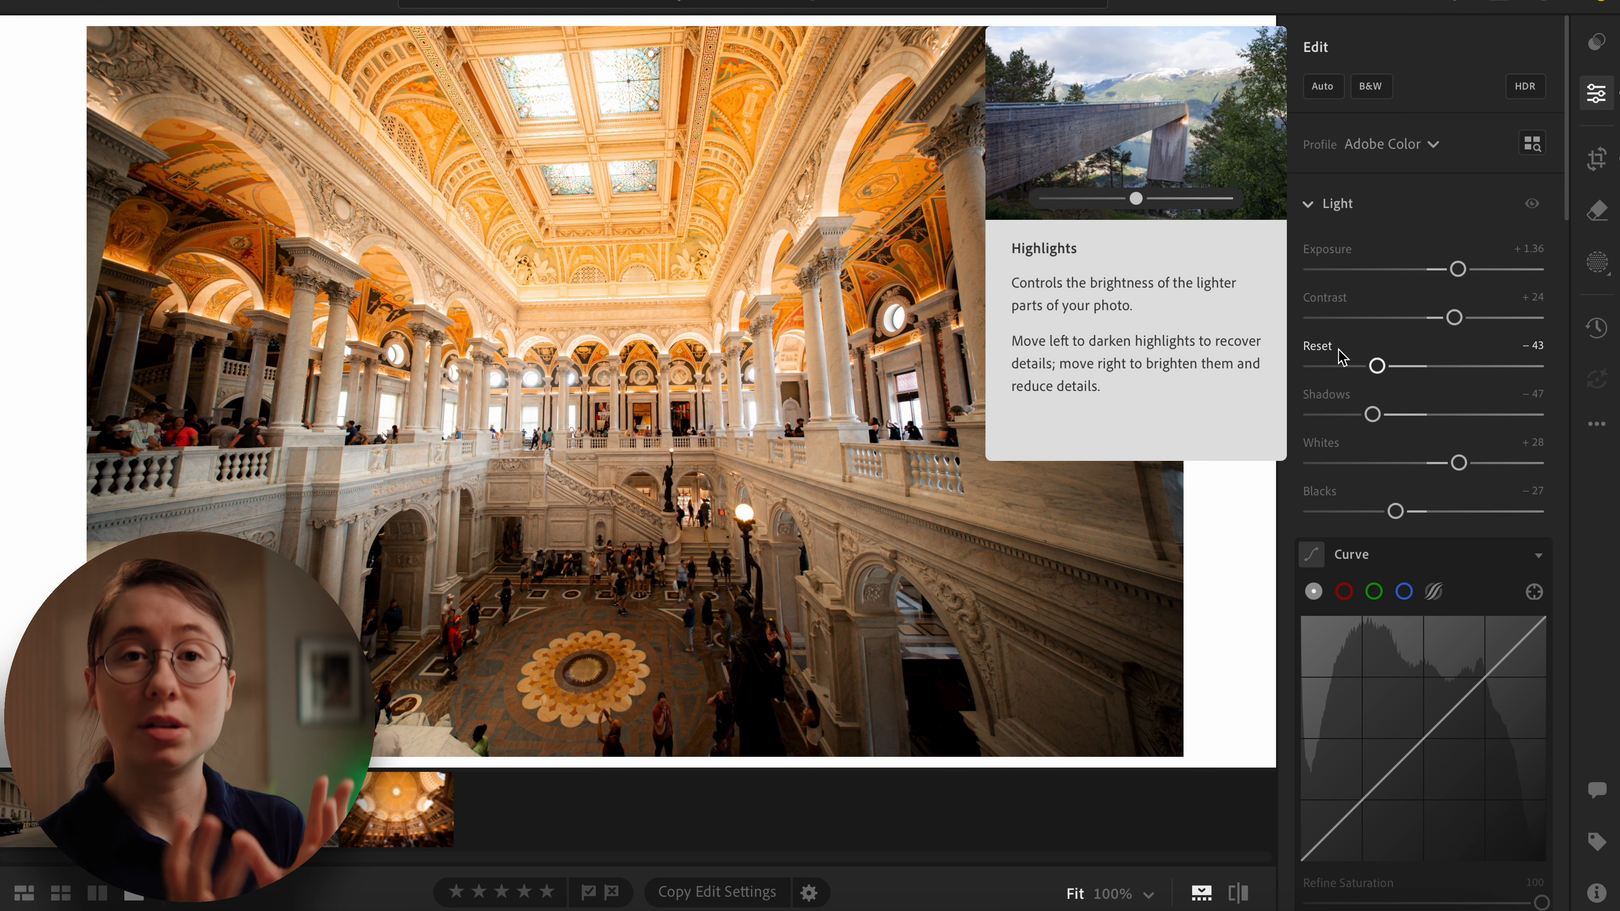
drag(1377, 366, 1512, 368)
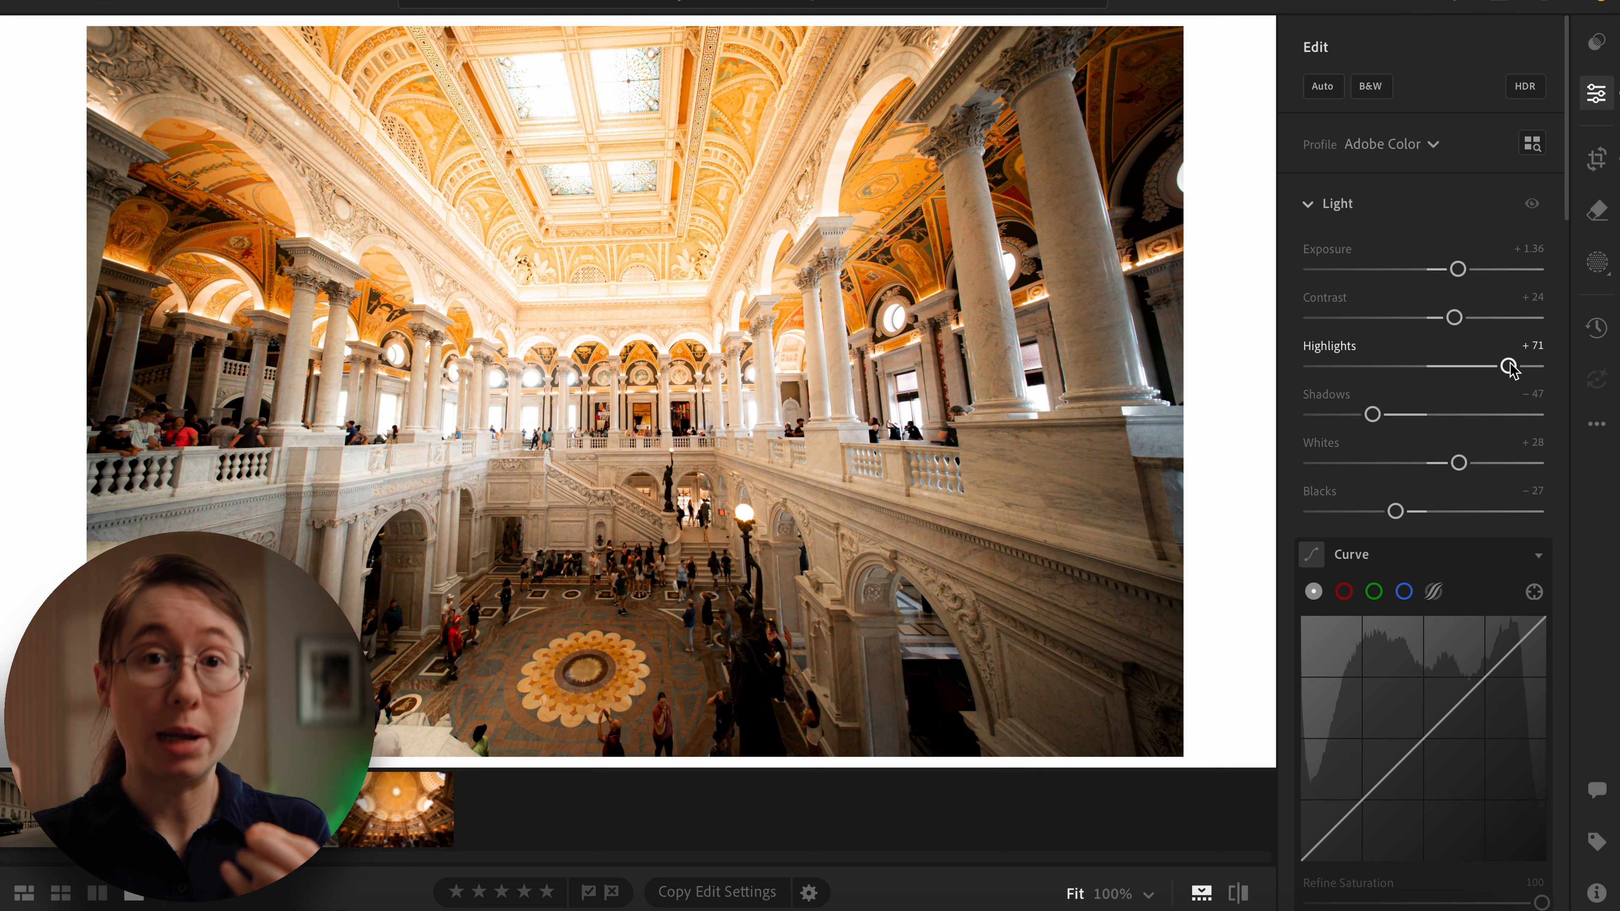
drag(1510, 369, 1394, 367)
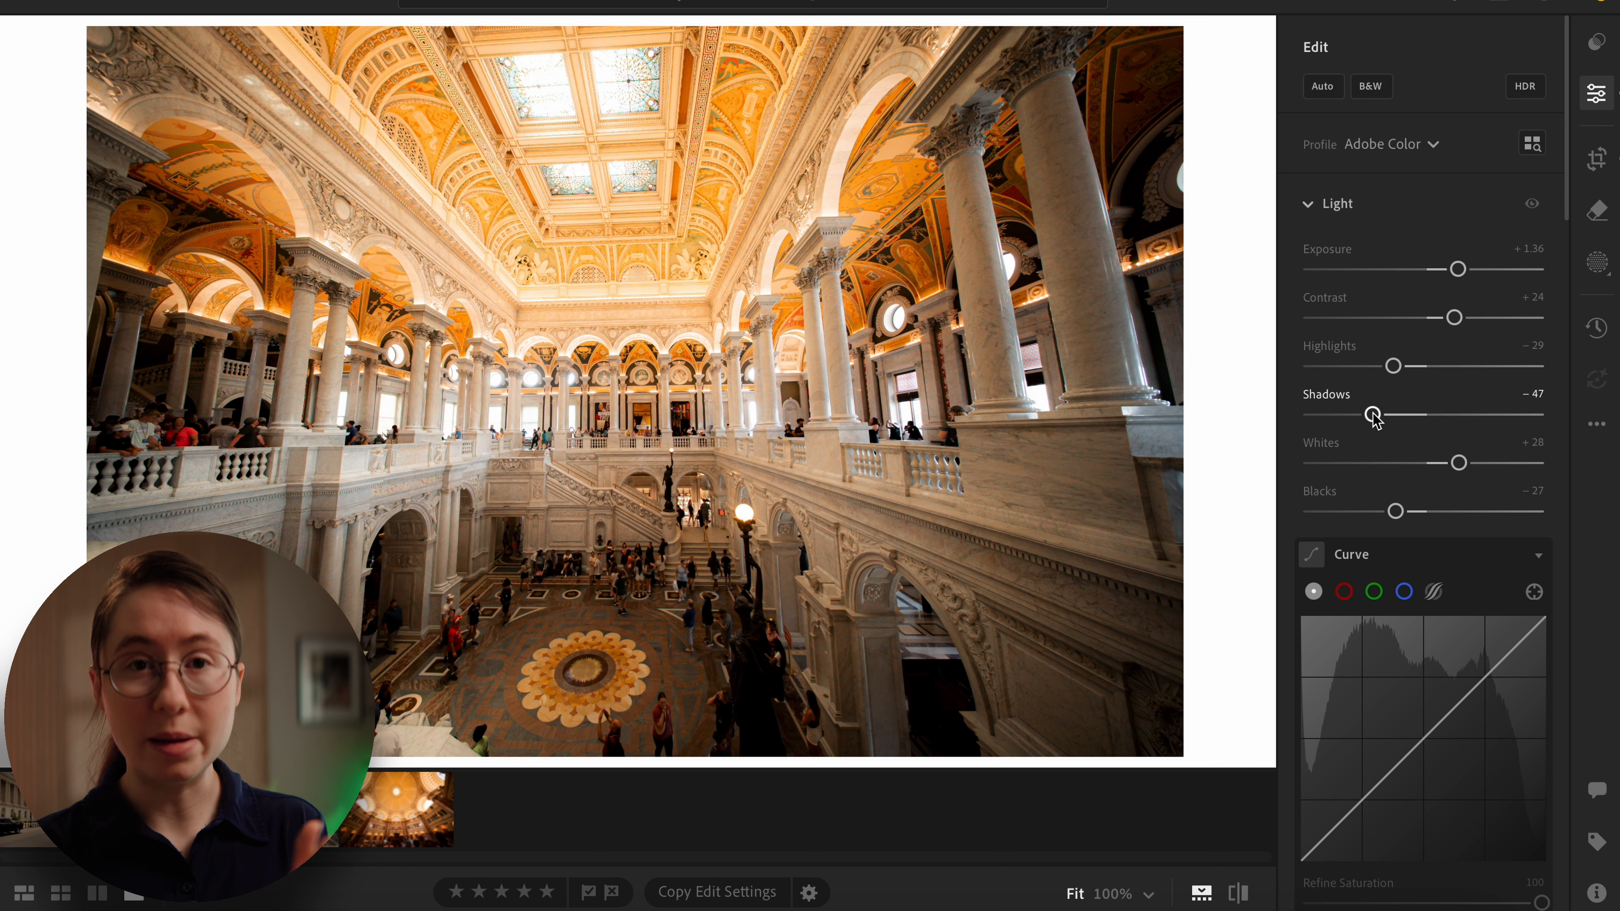
drag(1373, 416, 1306, 416)
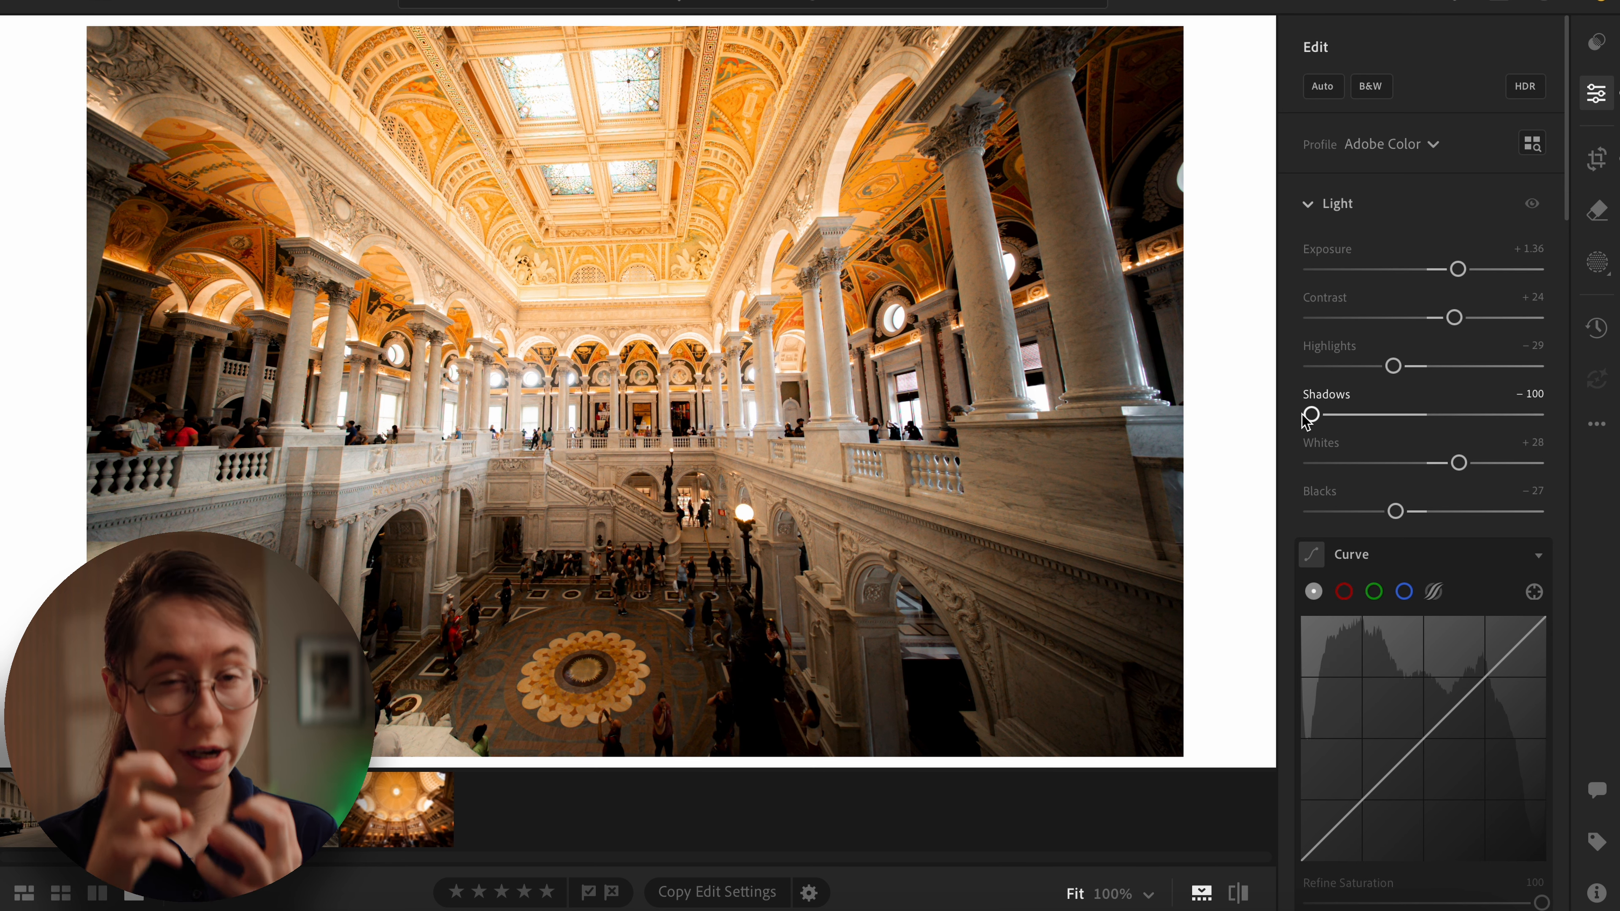
drag(1310, 416, 1523, 416)
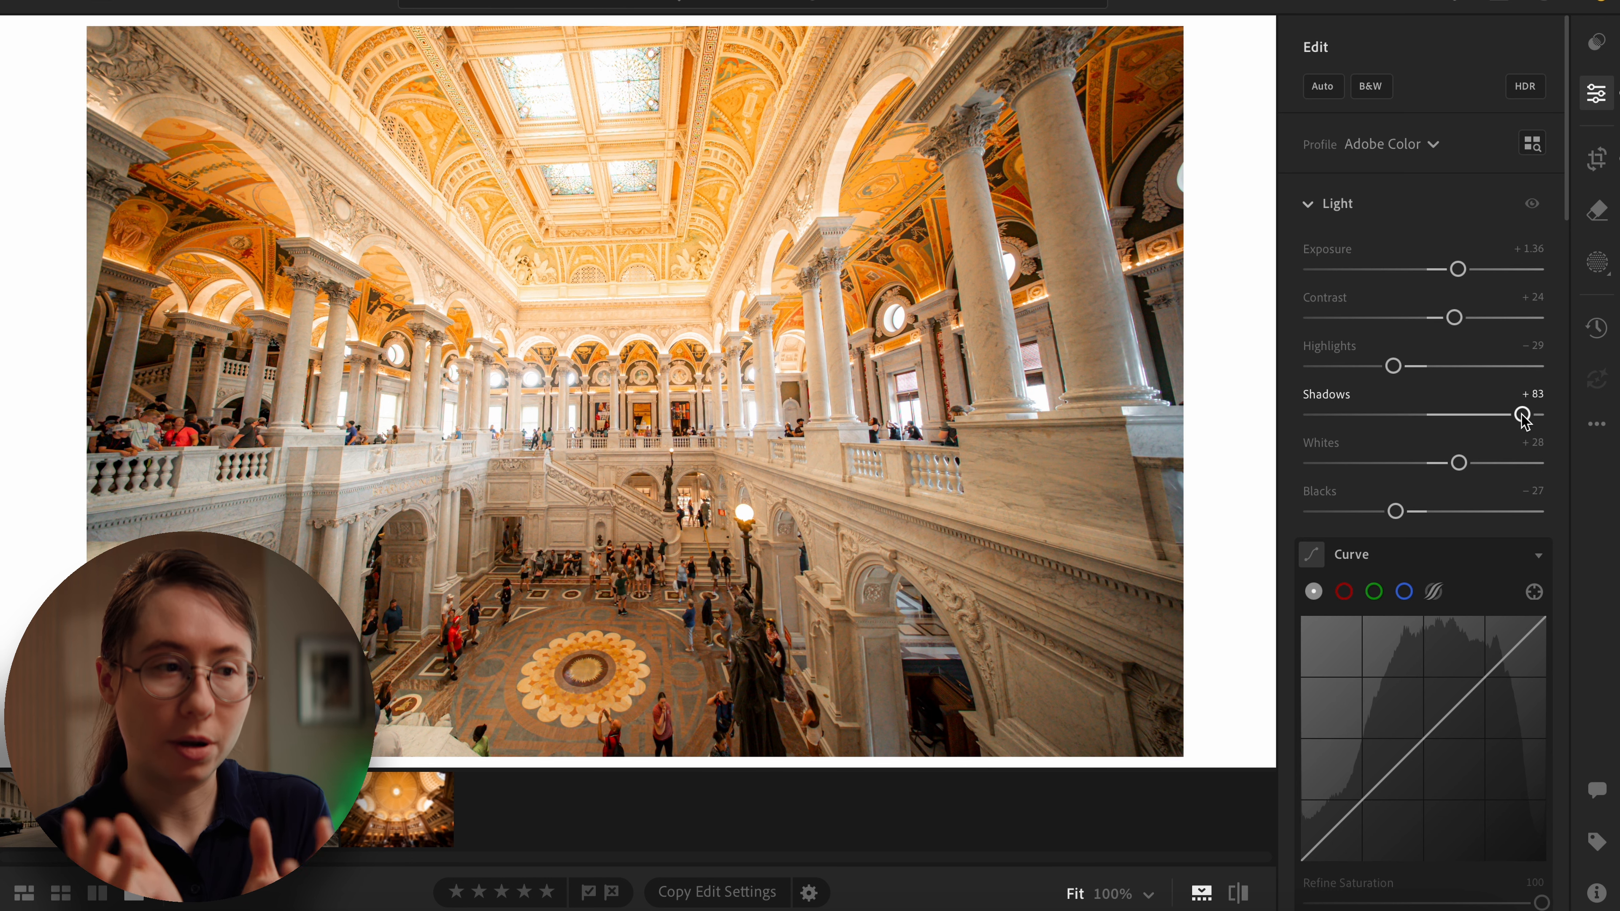
drag(1524, 416, 1385, 416)
Step: Set Whites to +12 after trying both extremes, and fine-tune Shadows to −50 and Blacks to −24
mouse_move(1318, 447)
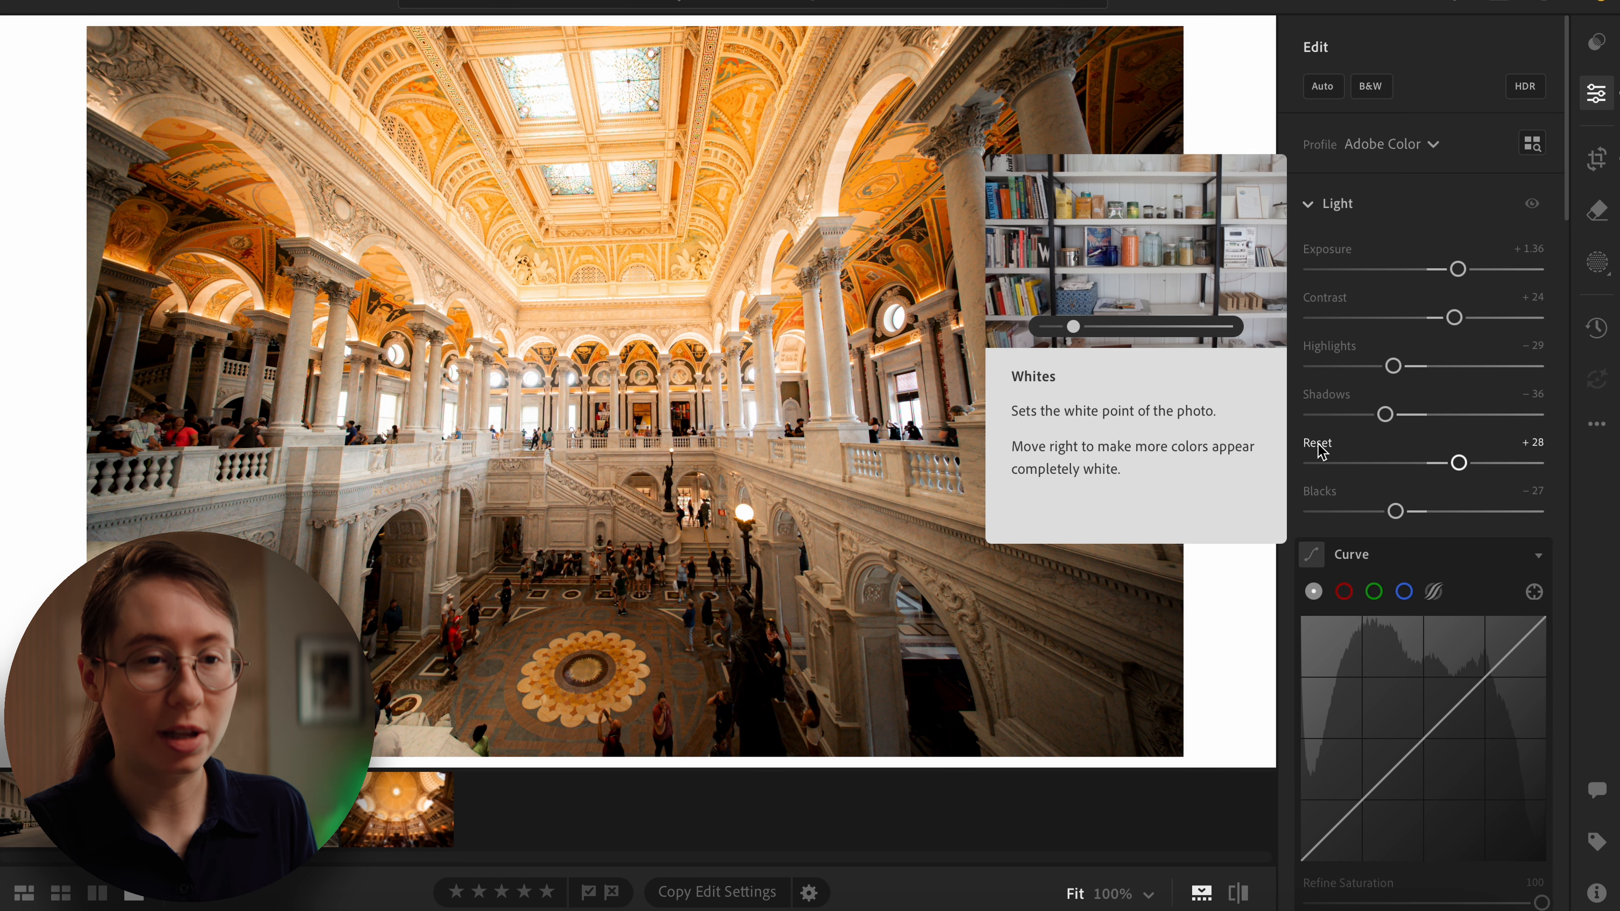
drag(1459, 463, 1536, 464)
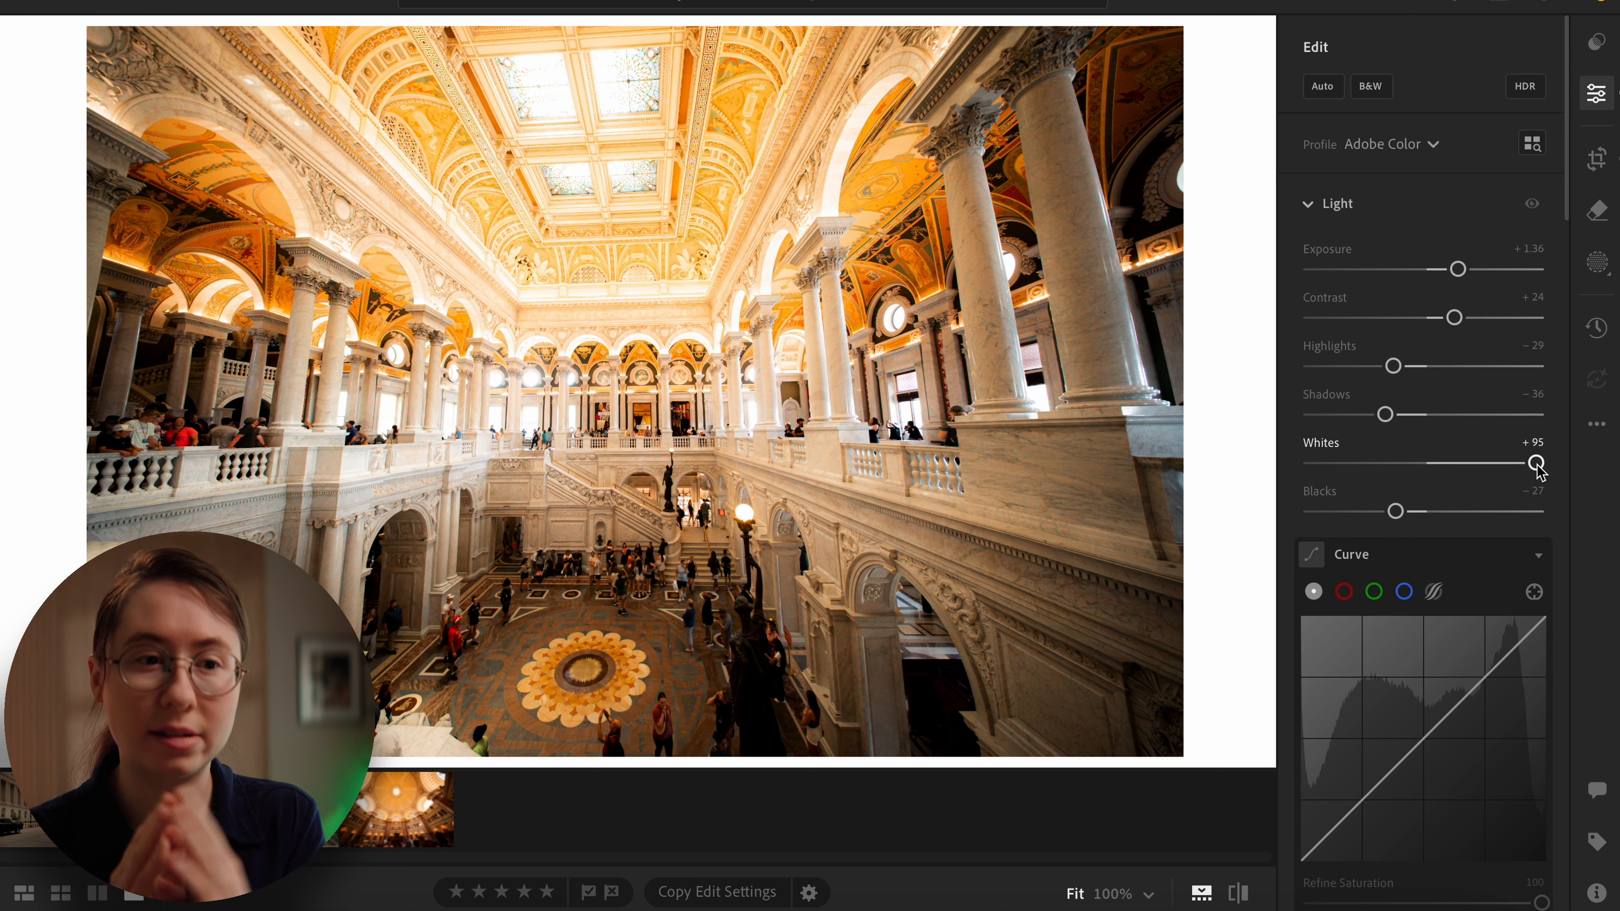
drag(1537, 466, 1339, 483)
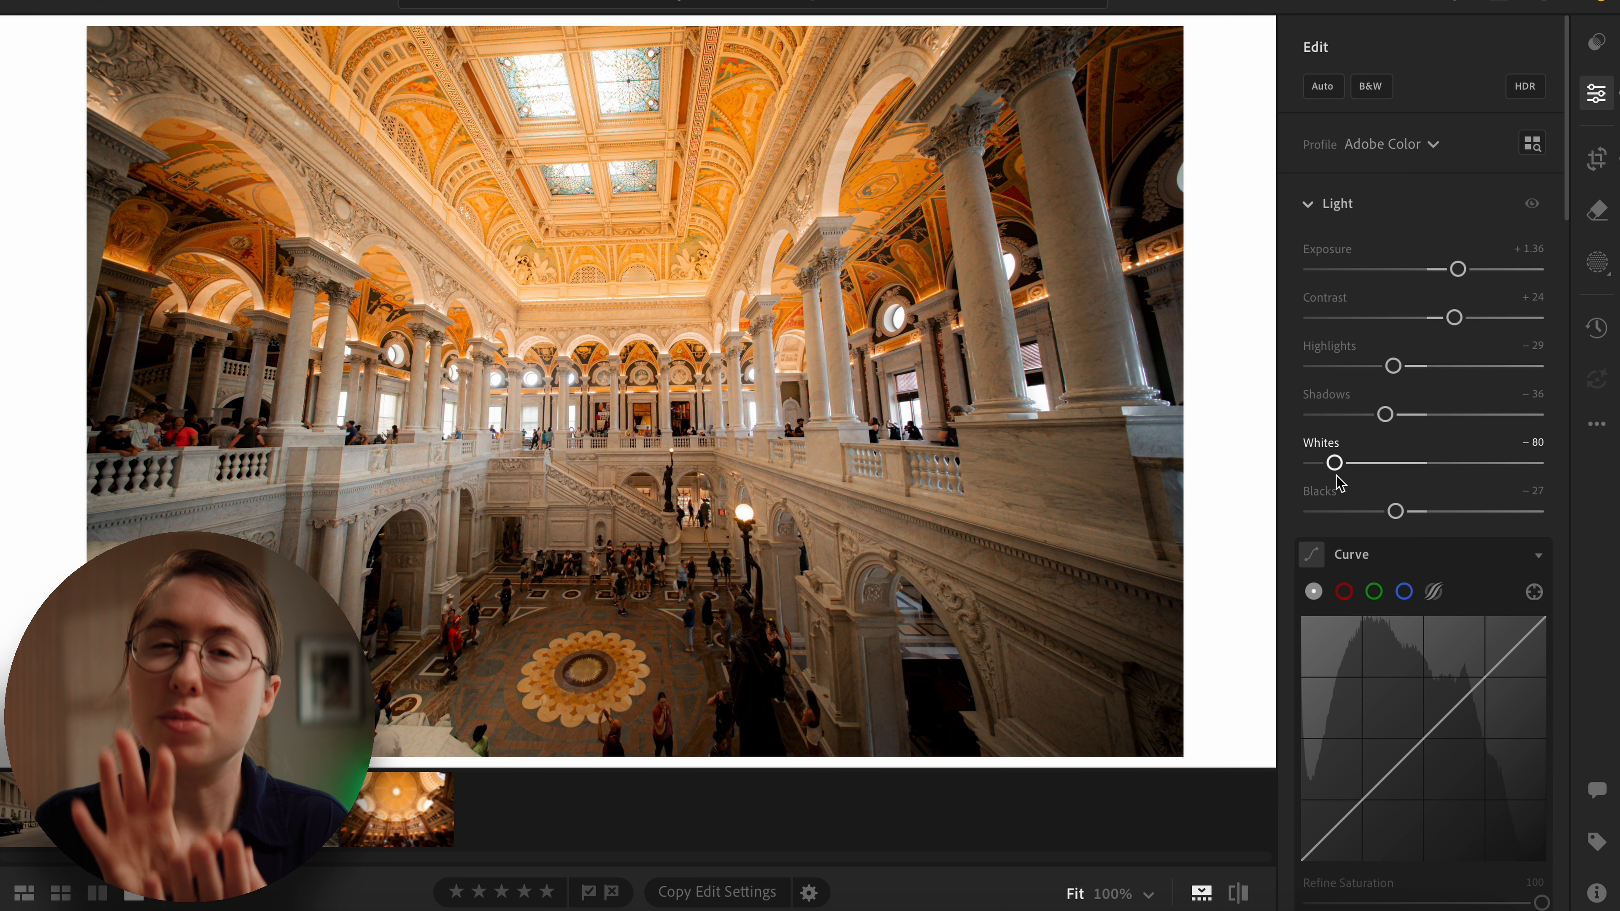
drag(1334, 463, 1485, 512)
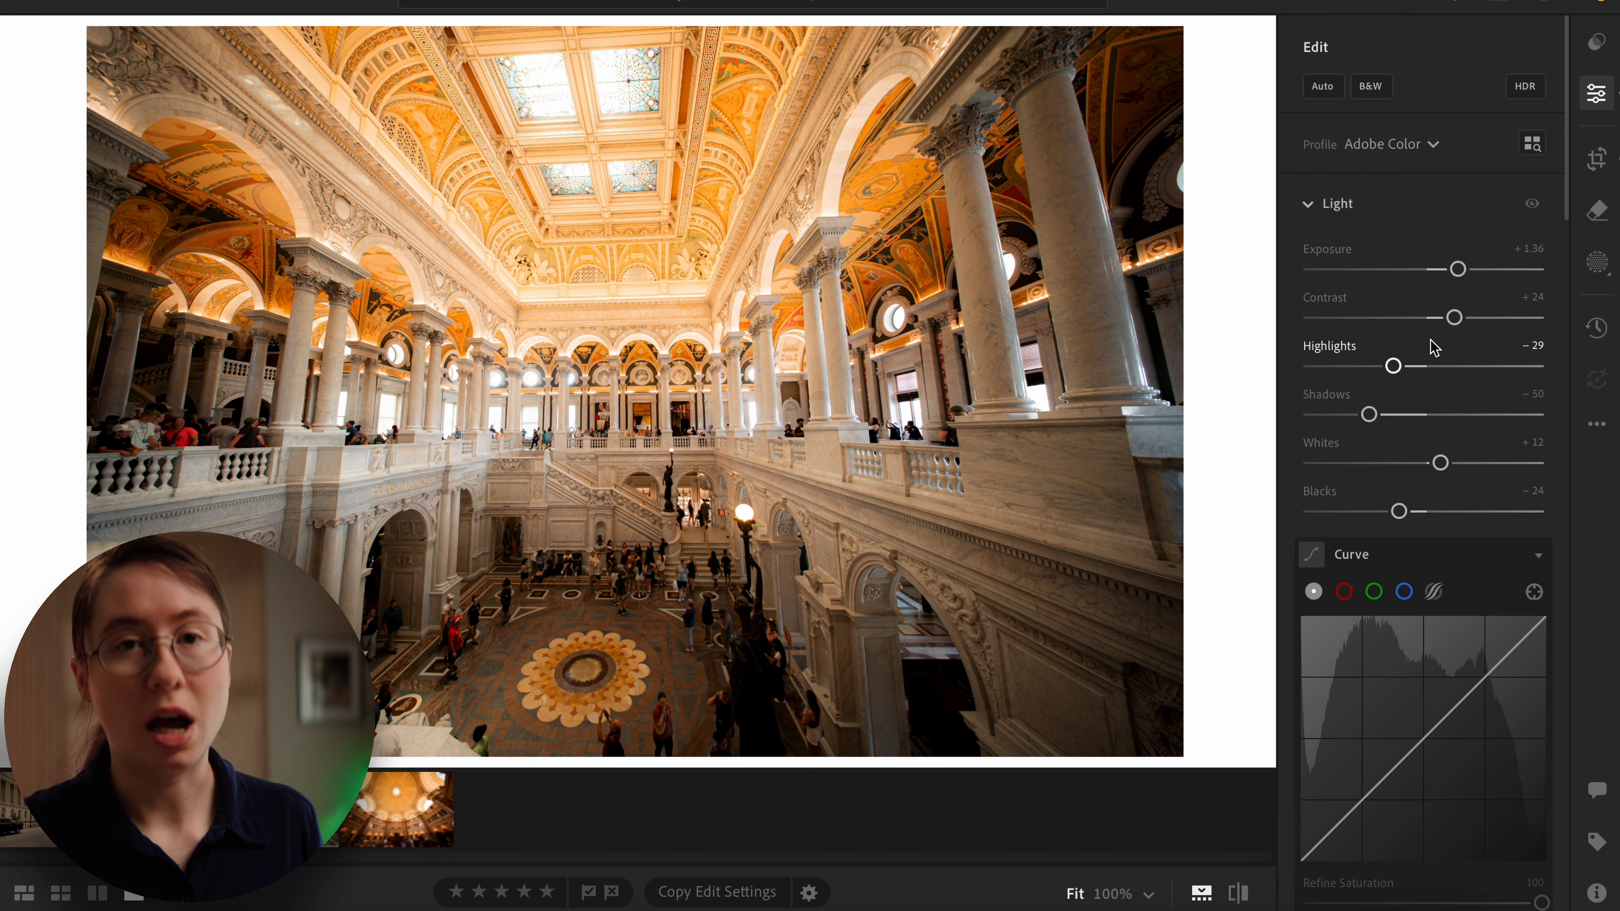
Step: Compare the photo with and without the Light adjustments
click(1533, 204)
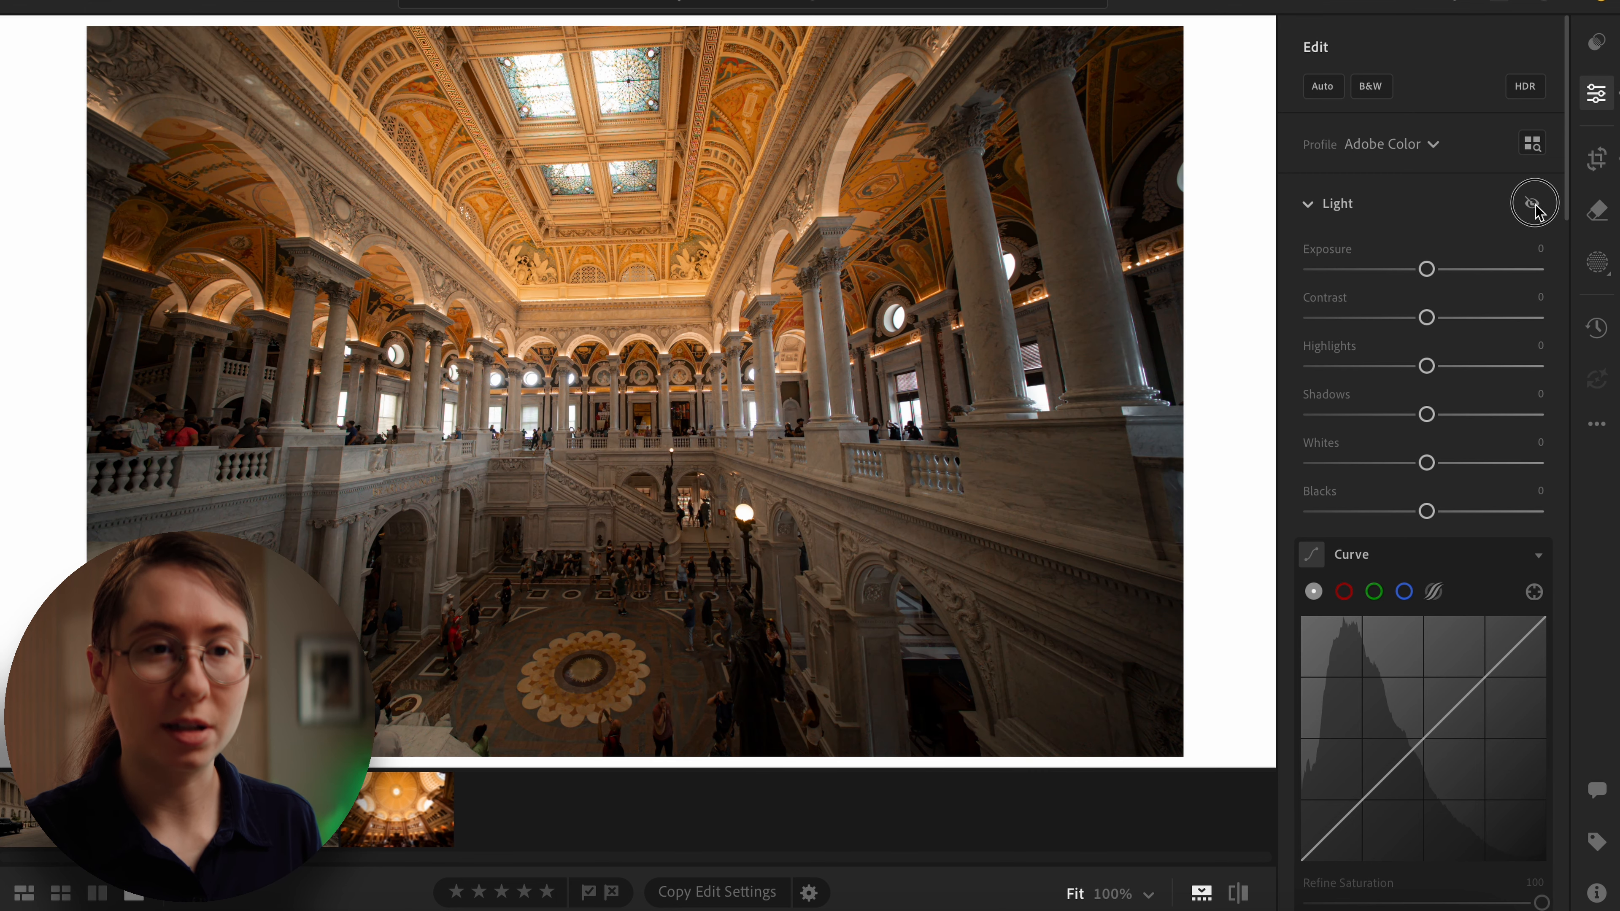
click(1534, 206)
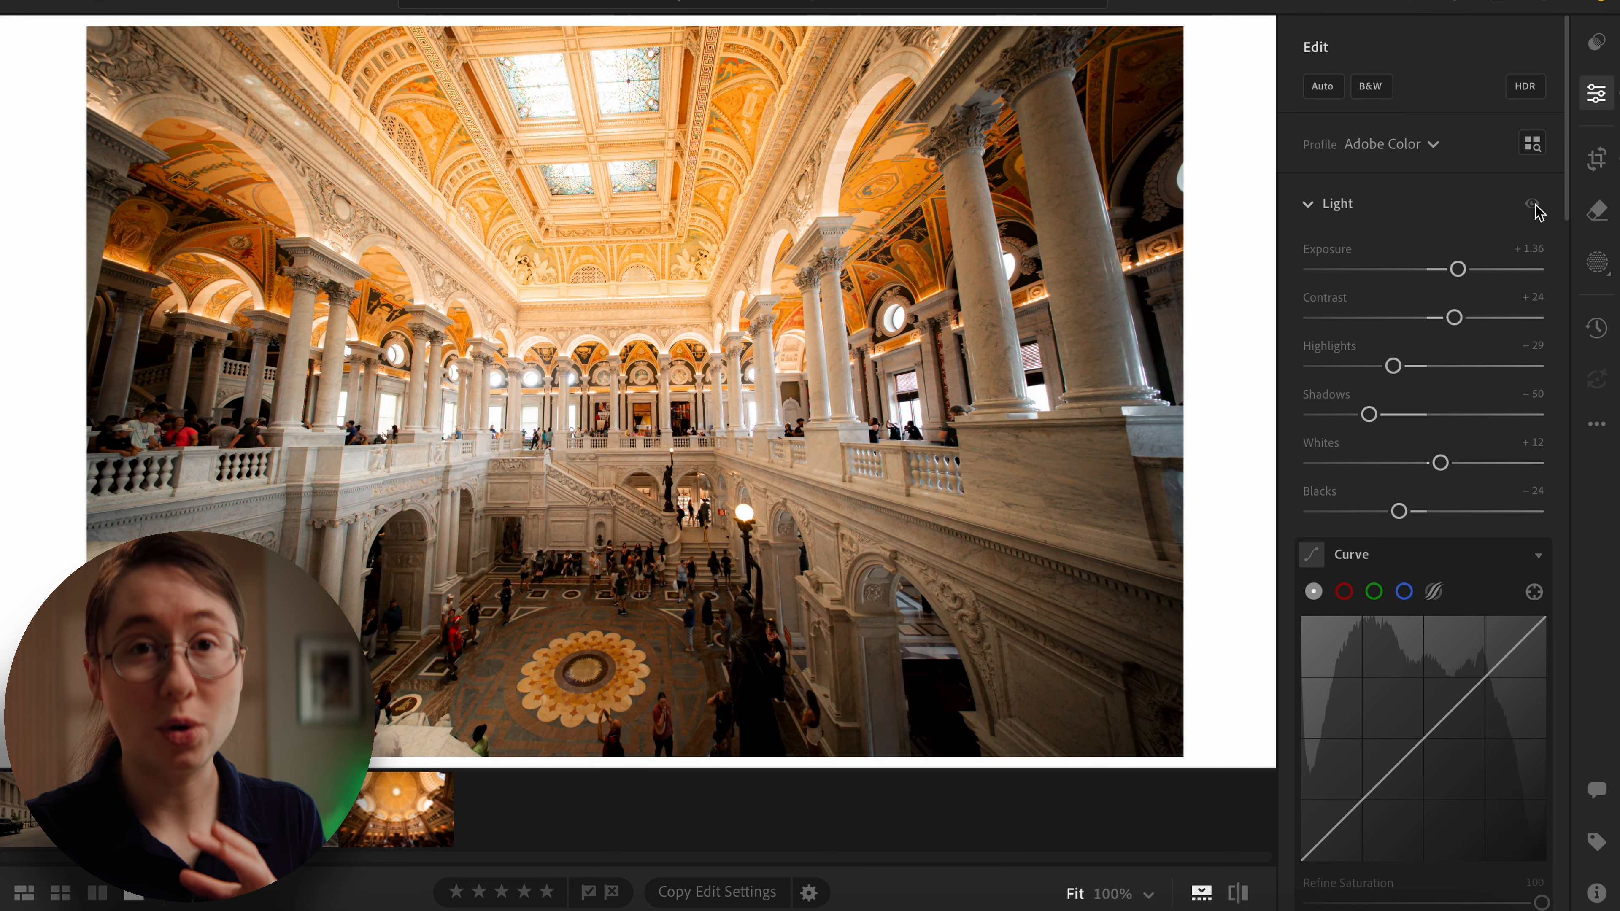
click(1534, 205)
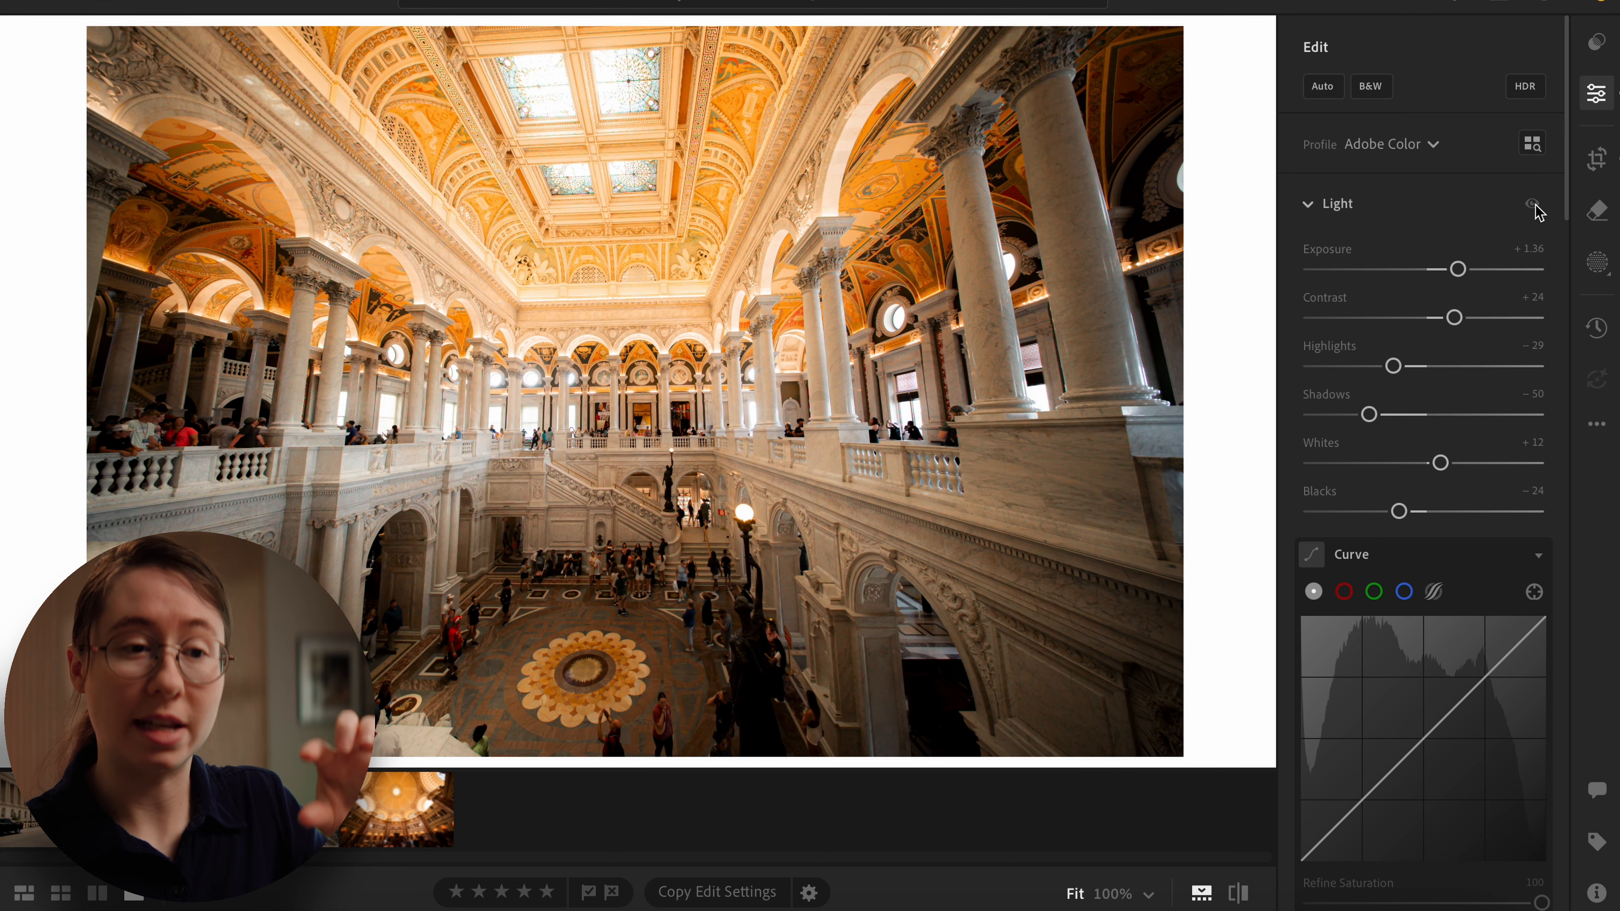
click(1535, 205)
Step: Add three control points to the main tone curve, at the highlights, midtones and shadows quarter lines
scroll(1531, 223, down, 3)
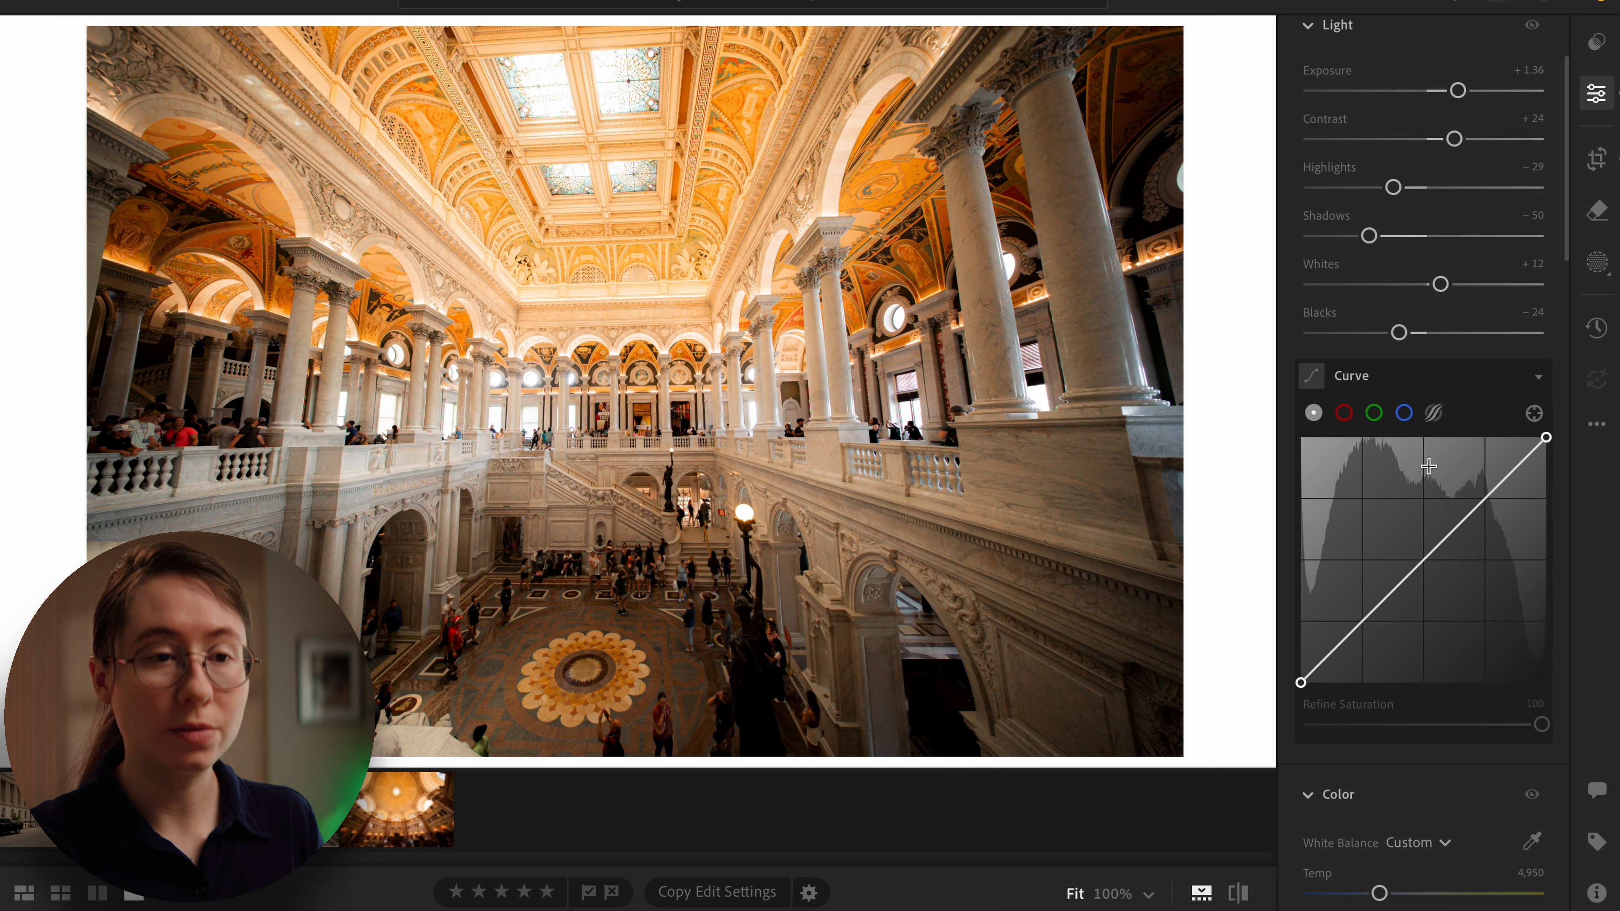
click(1344, 414)
click(1374, 414)
click(1313, 414)
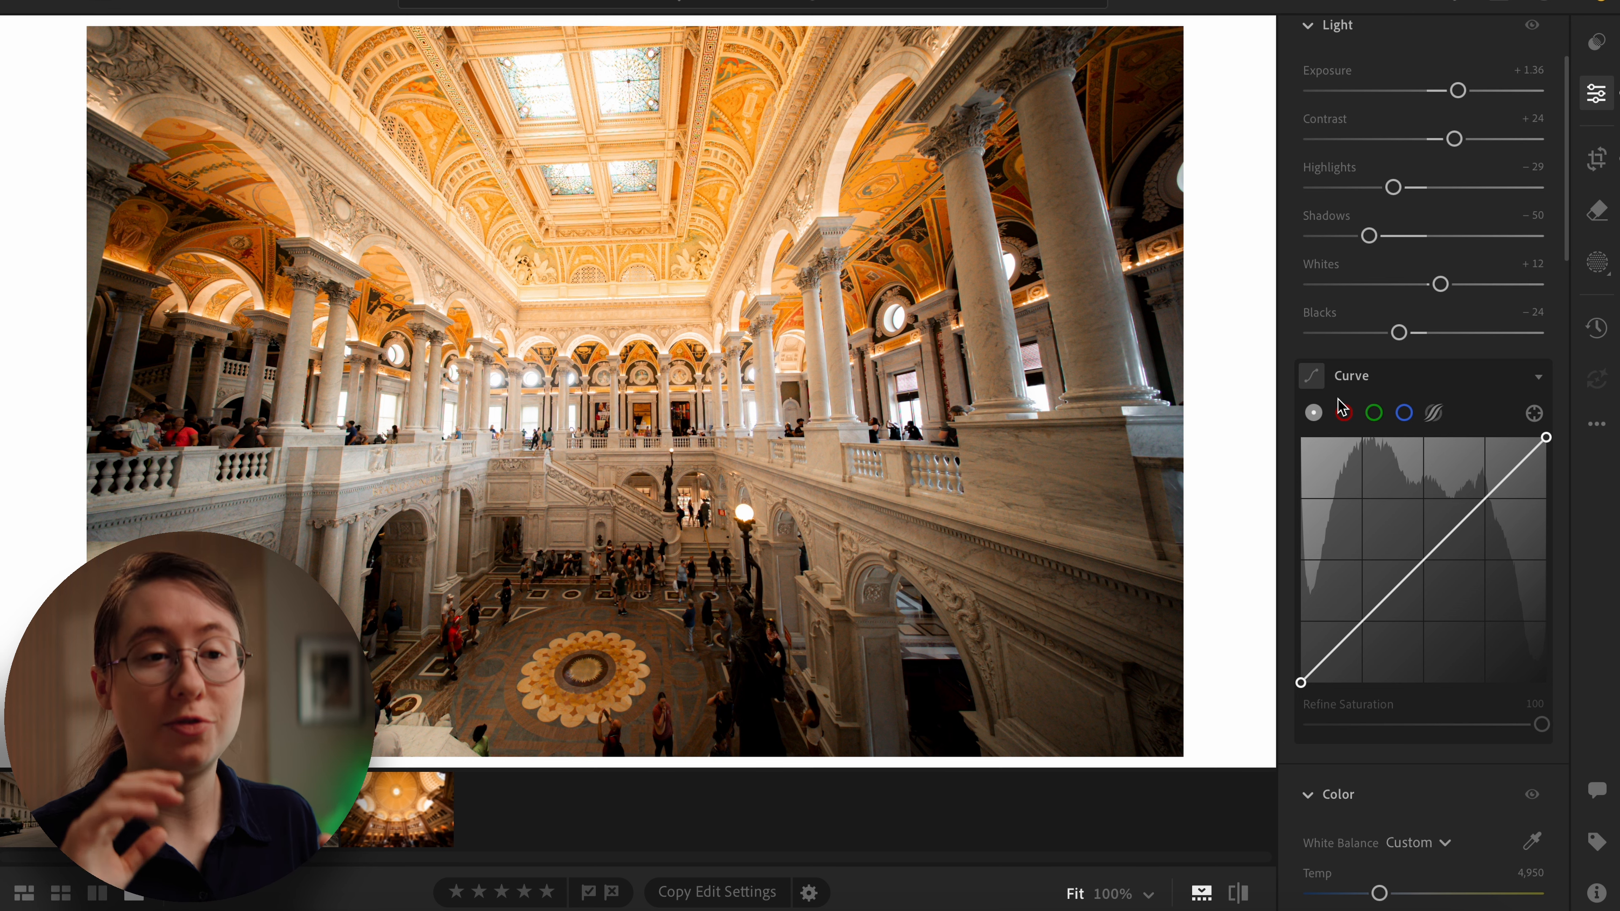
click(1486, 500)
click(1424, 563)
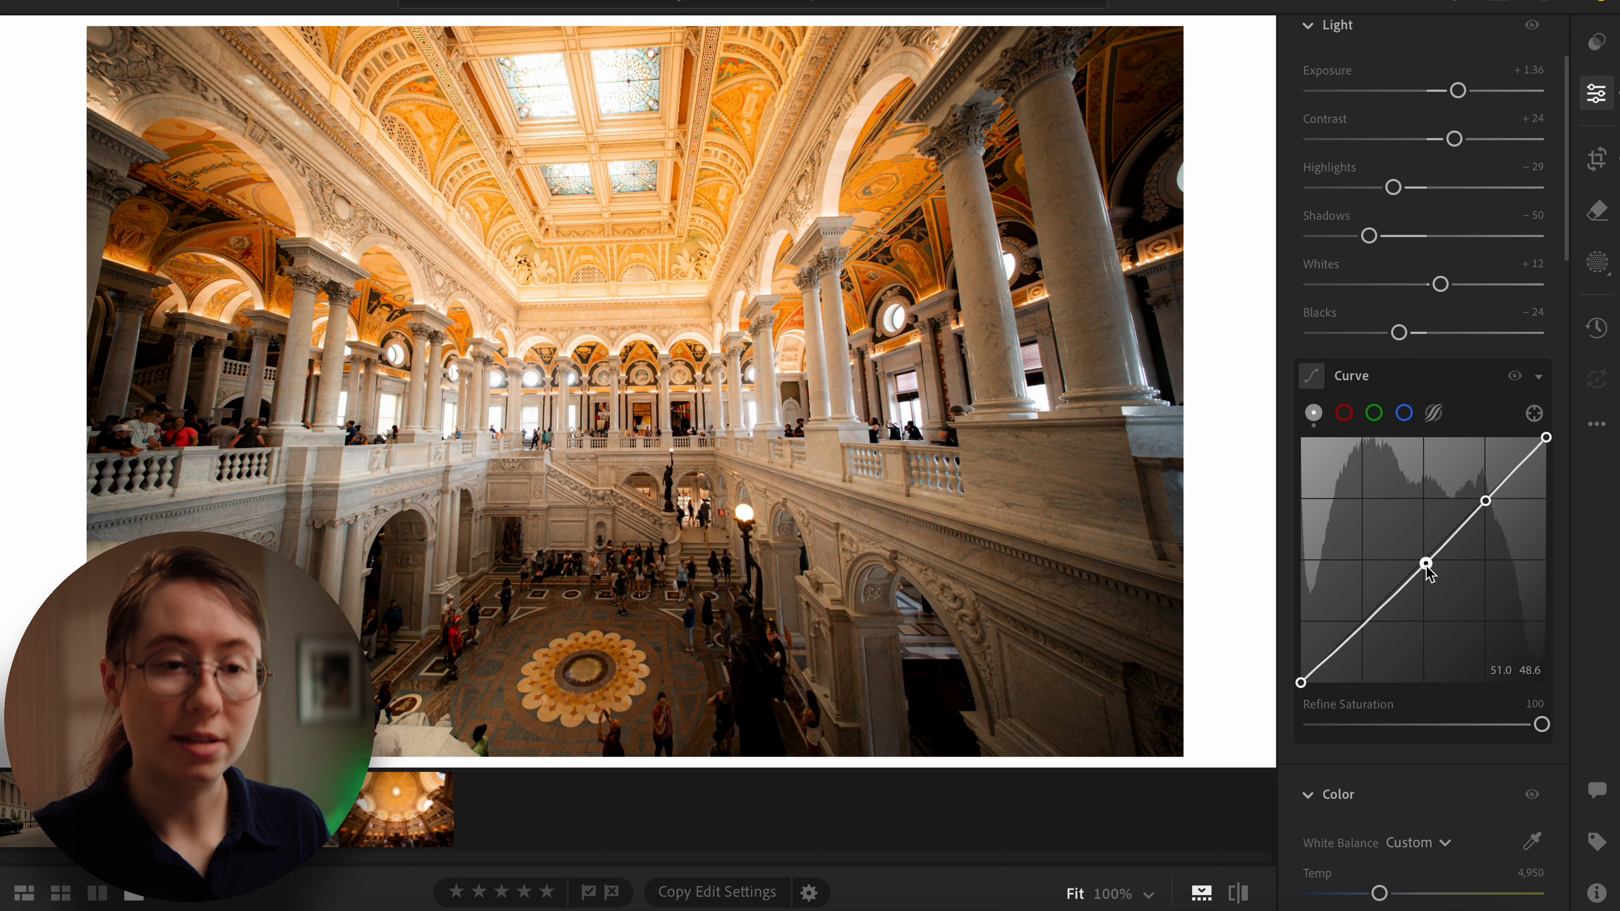
click(1361, 625)
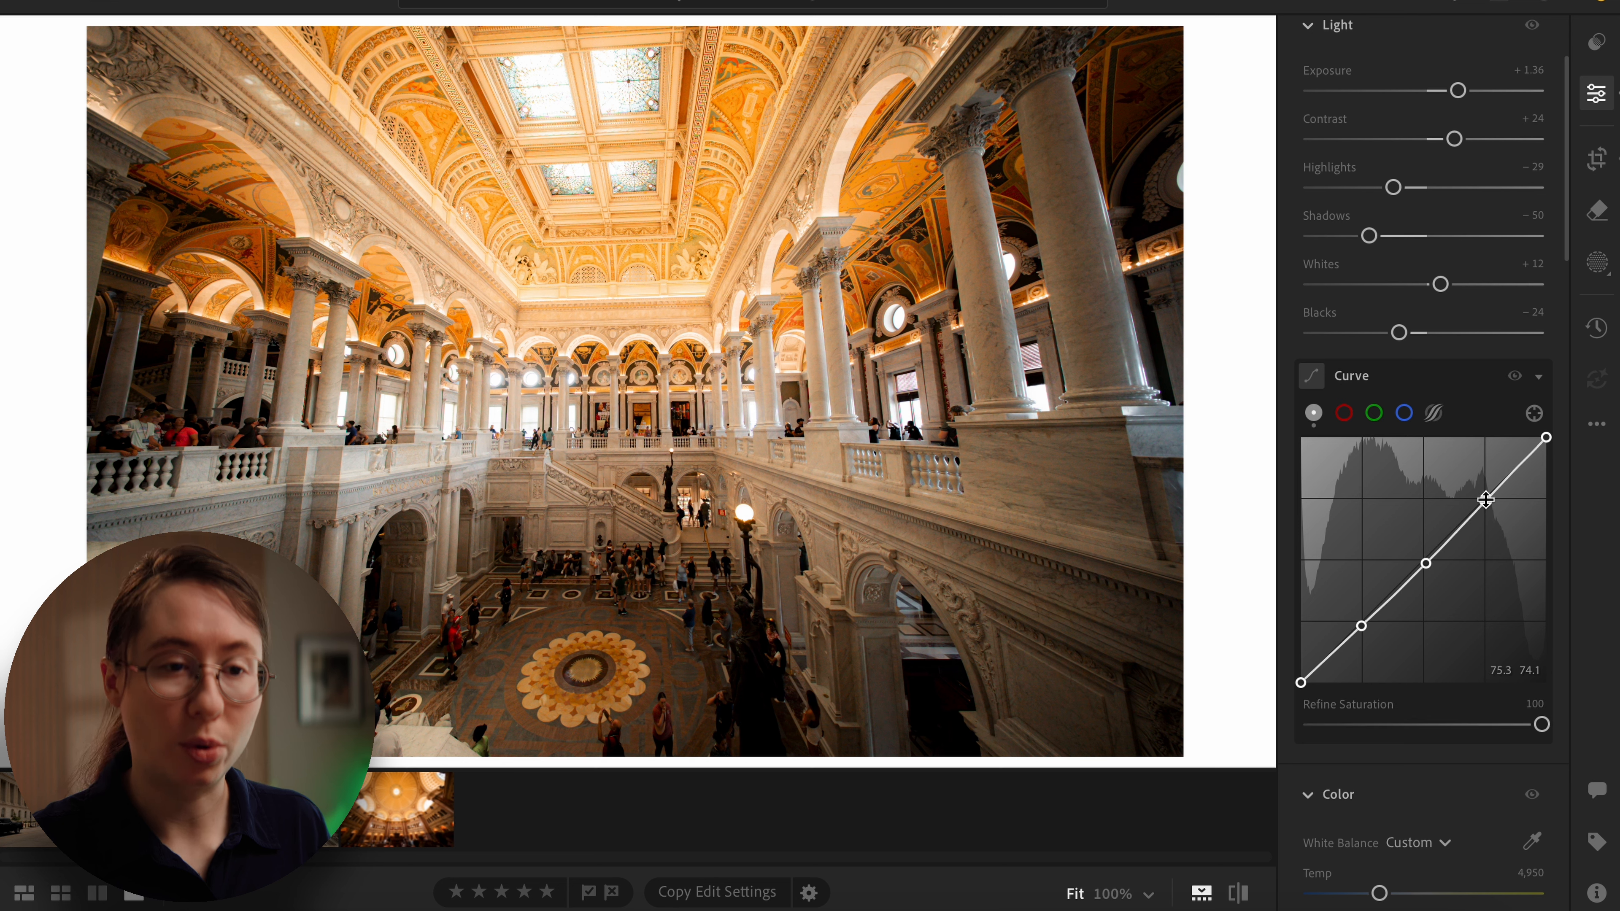
Step: Shape the main curve into a gentle S, raising the highlights point to about 72.5/77.3 and lowering the shadows point to about 25.1/22.4
drag(1484, 501, 1481, 495)
drag(1427, 565, 1425, 562)
drag(1361, 626, 1363, 628)
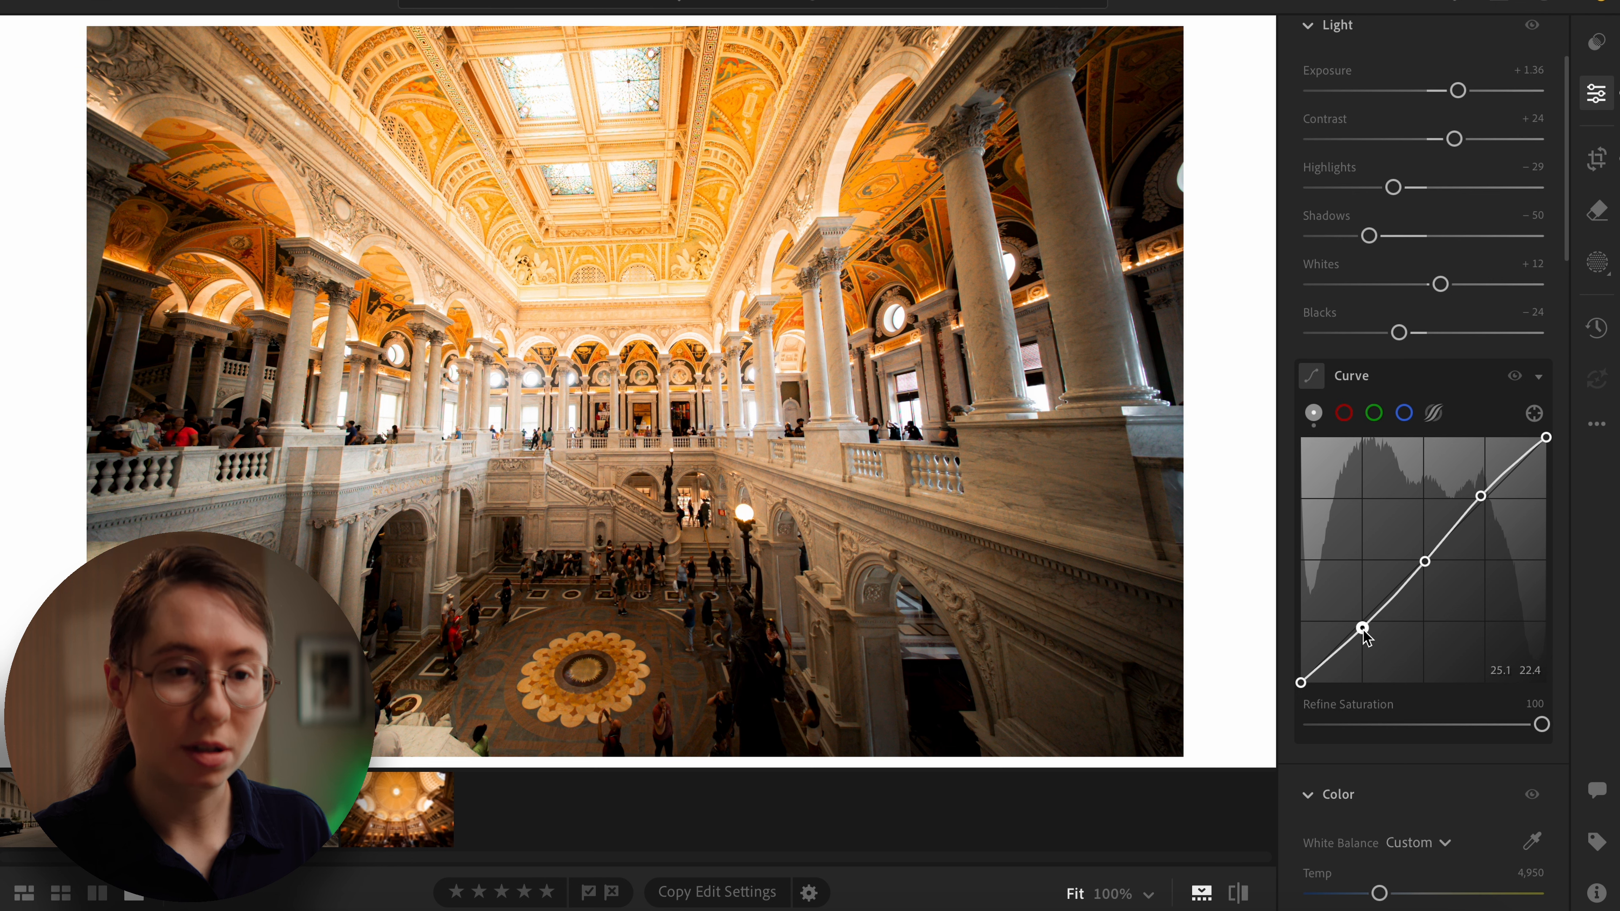
drag(1481, 496, 1479, 492)
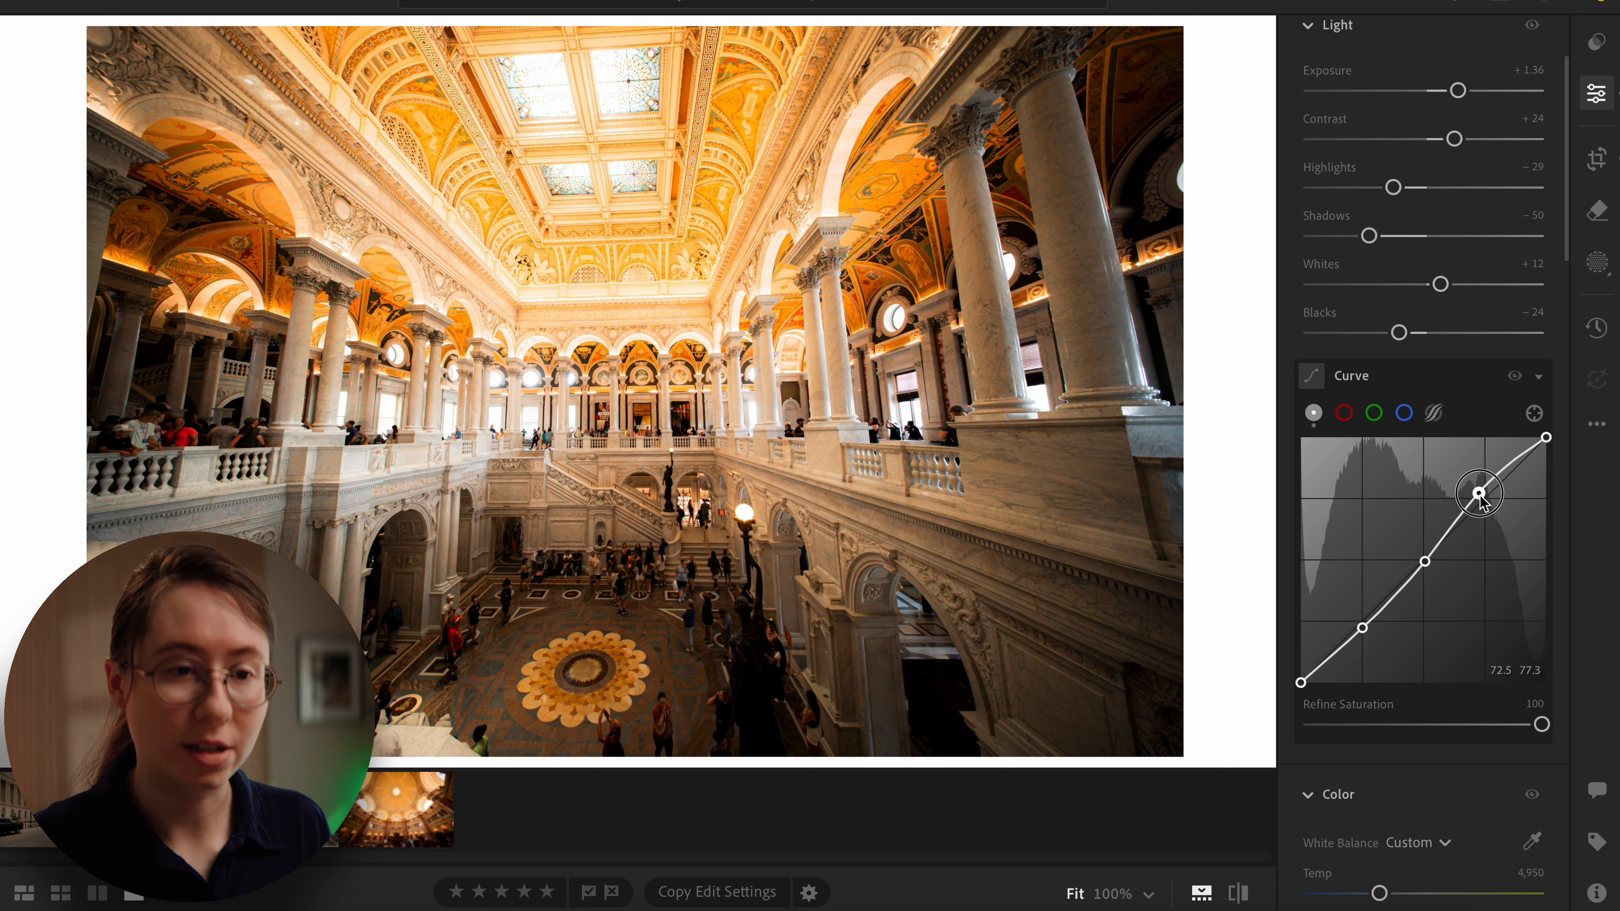
Step: Compare the photo with and without the tone curve adjustment
click(1515, 376)
click(1516, 378)
click(1516, 377)
click(1516, 377)
click(1515, 376)
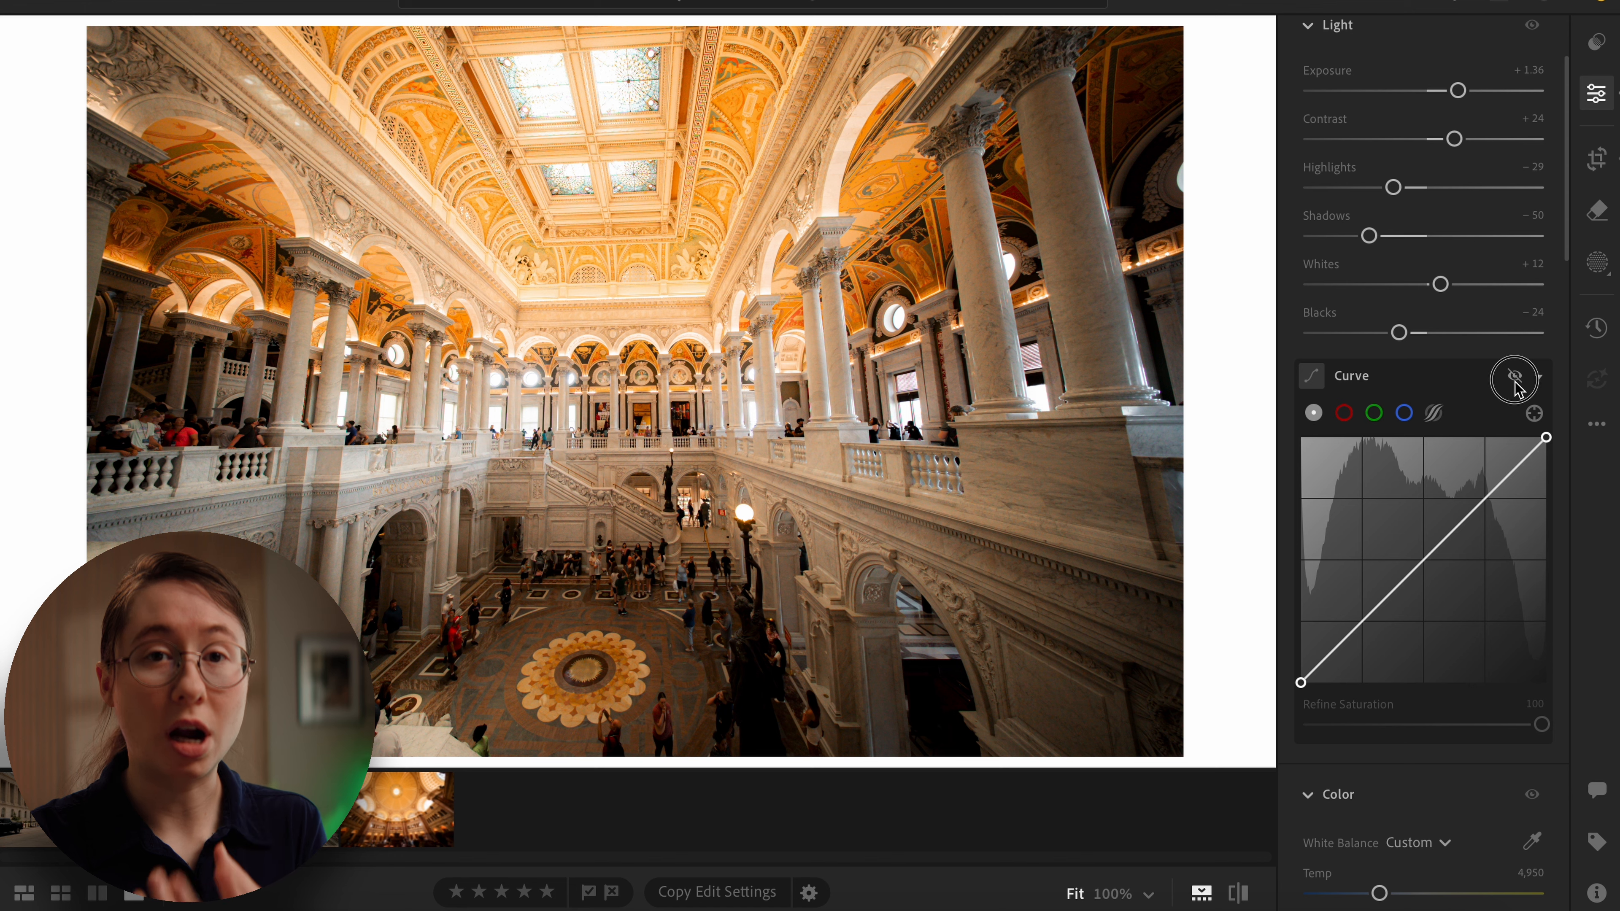
click(1515, 376)
Step: Soften the main curve by lowering its highlights point to about 73.7/75.3, and slightly lower the shadows point
mouse_move(1482, 490)
mouse_down()
mouse_move(1470, 473)
mouse_move(1484, 508)
mouse_up()
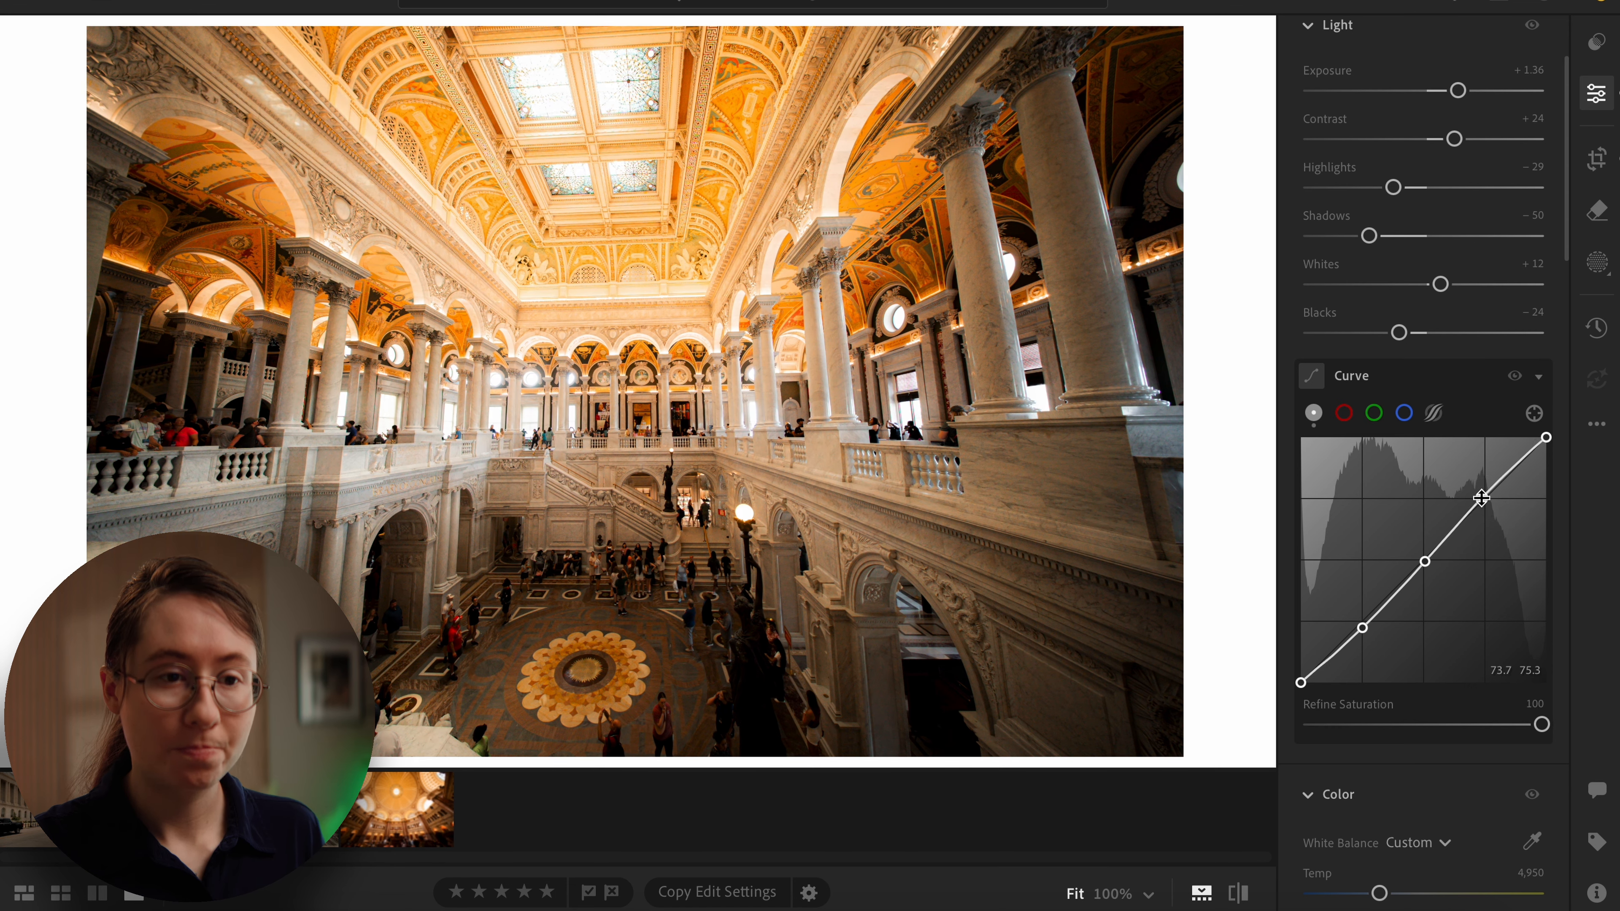
mouse_move(1425, 562)
mouse_down()
mouse_move(1403, 547)
mouse_move(1425, 563)
mouse_up()
mouse_move(1362, 628)
mouse_down()
mouse_move(1386, 652)
mouse_move(1345, 615)
mouse_move(1362, 630)
mouse_up()
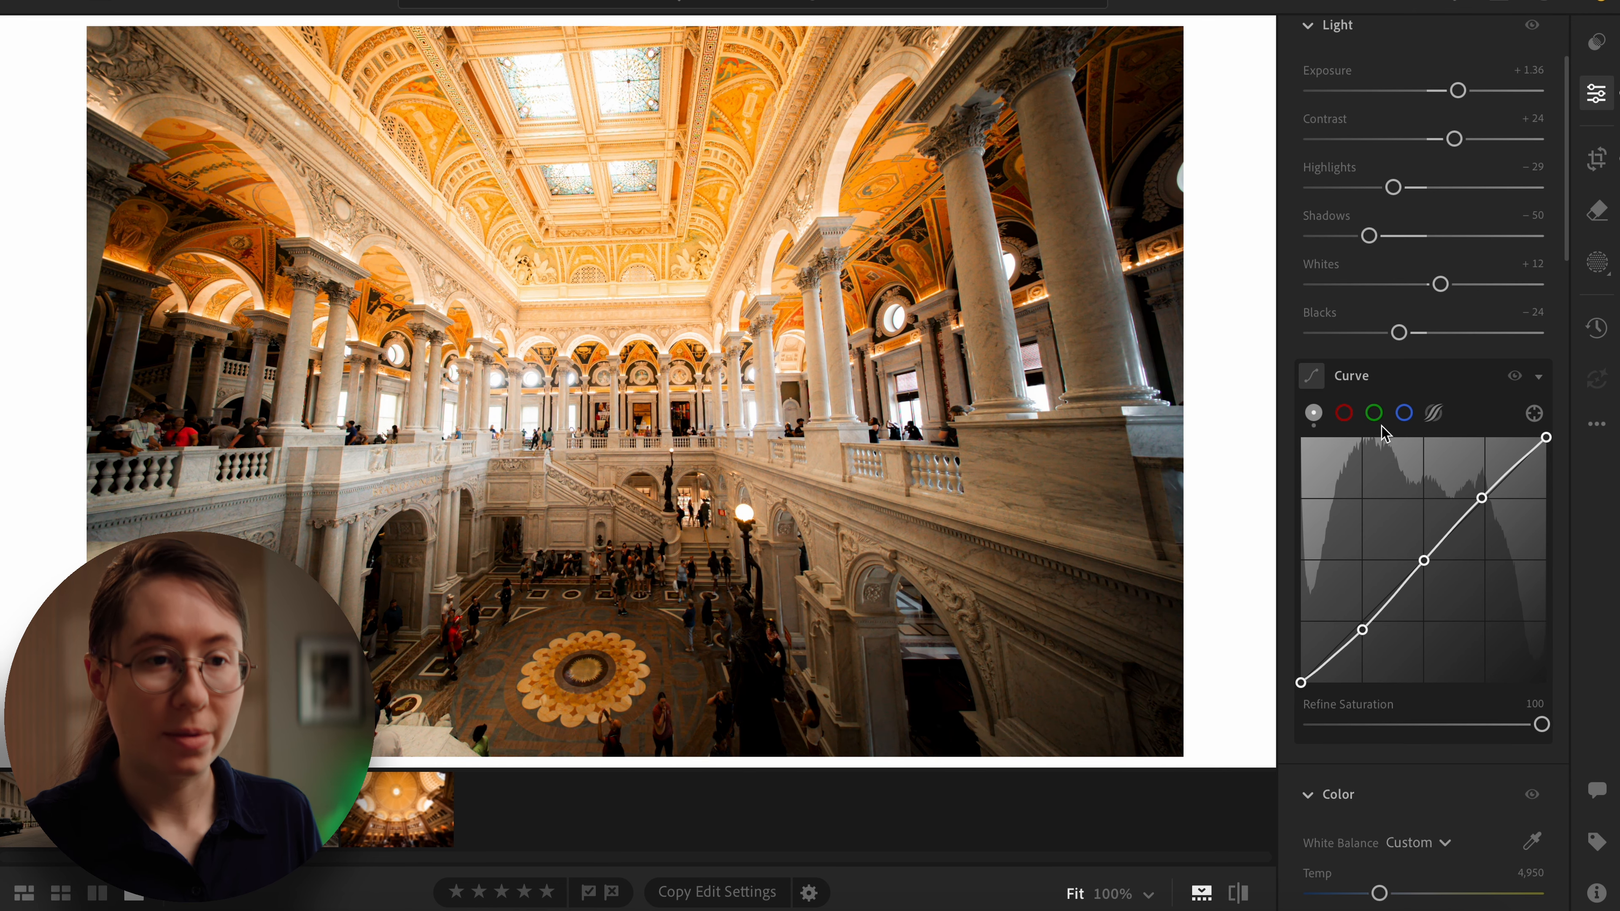
Step: Add highlights, midtones and shadows points to the red channel curve and fine-tune the shadows point
click(1347, 415)
click(1485, 500)
click(1423, 561)
click(1363, 624)
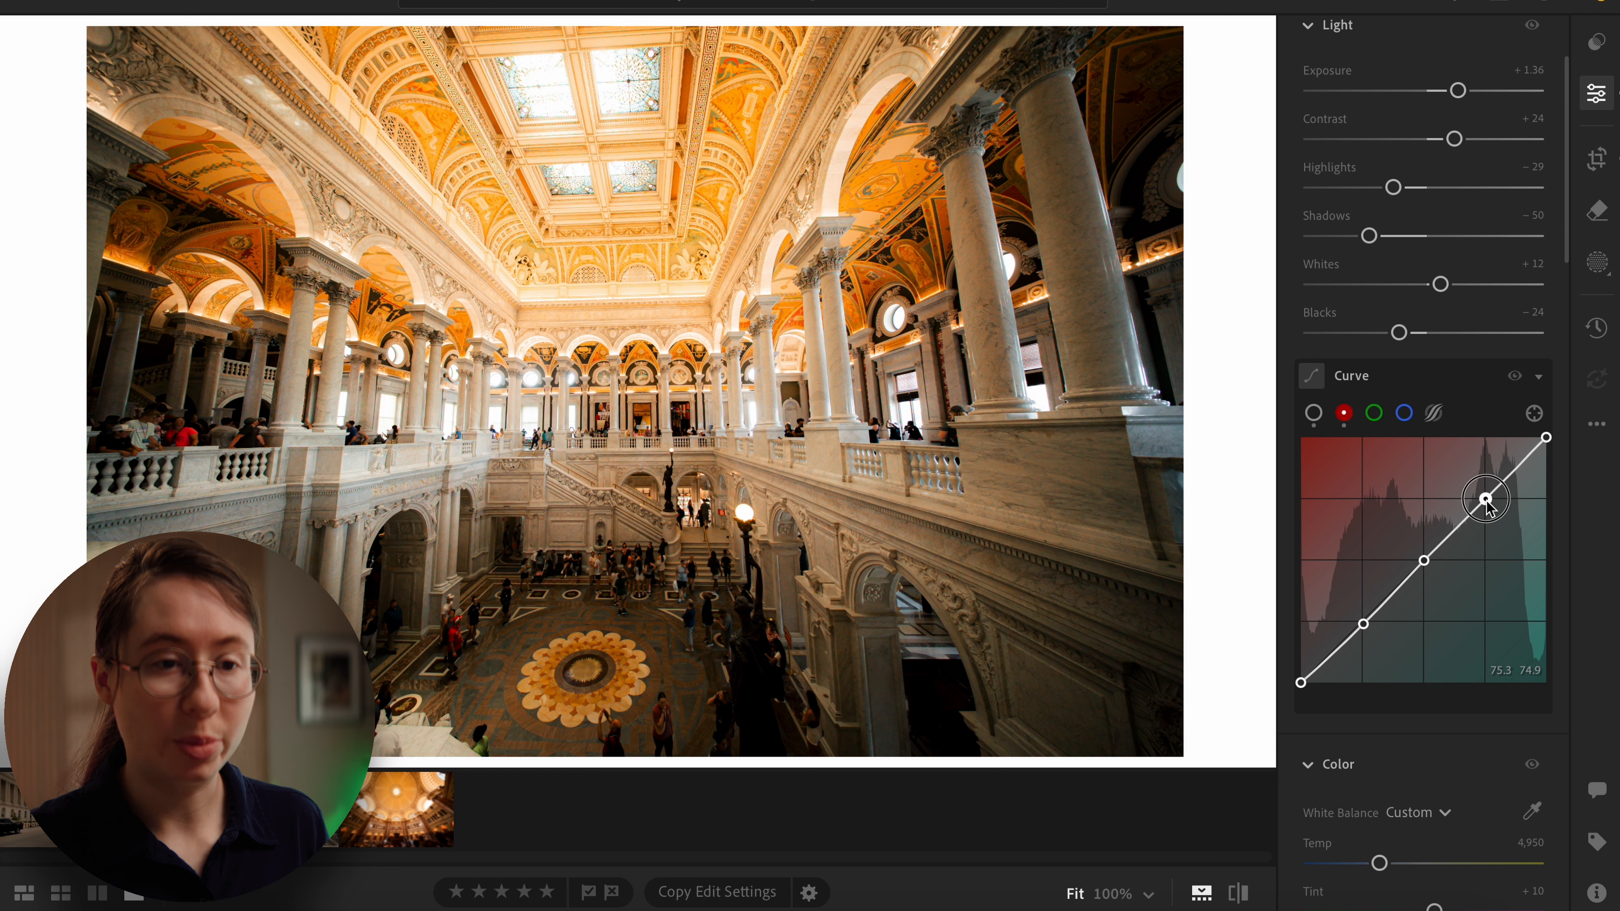
drag(1363, 624, 1366, 623)
Step: Add three points to the green channel curve, with the highlights point slightly raised and the shadows point slightly lowered
click(1375, 414)
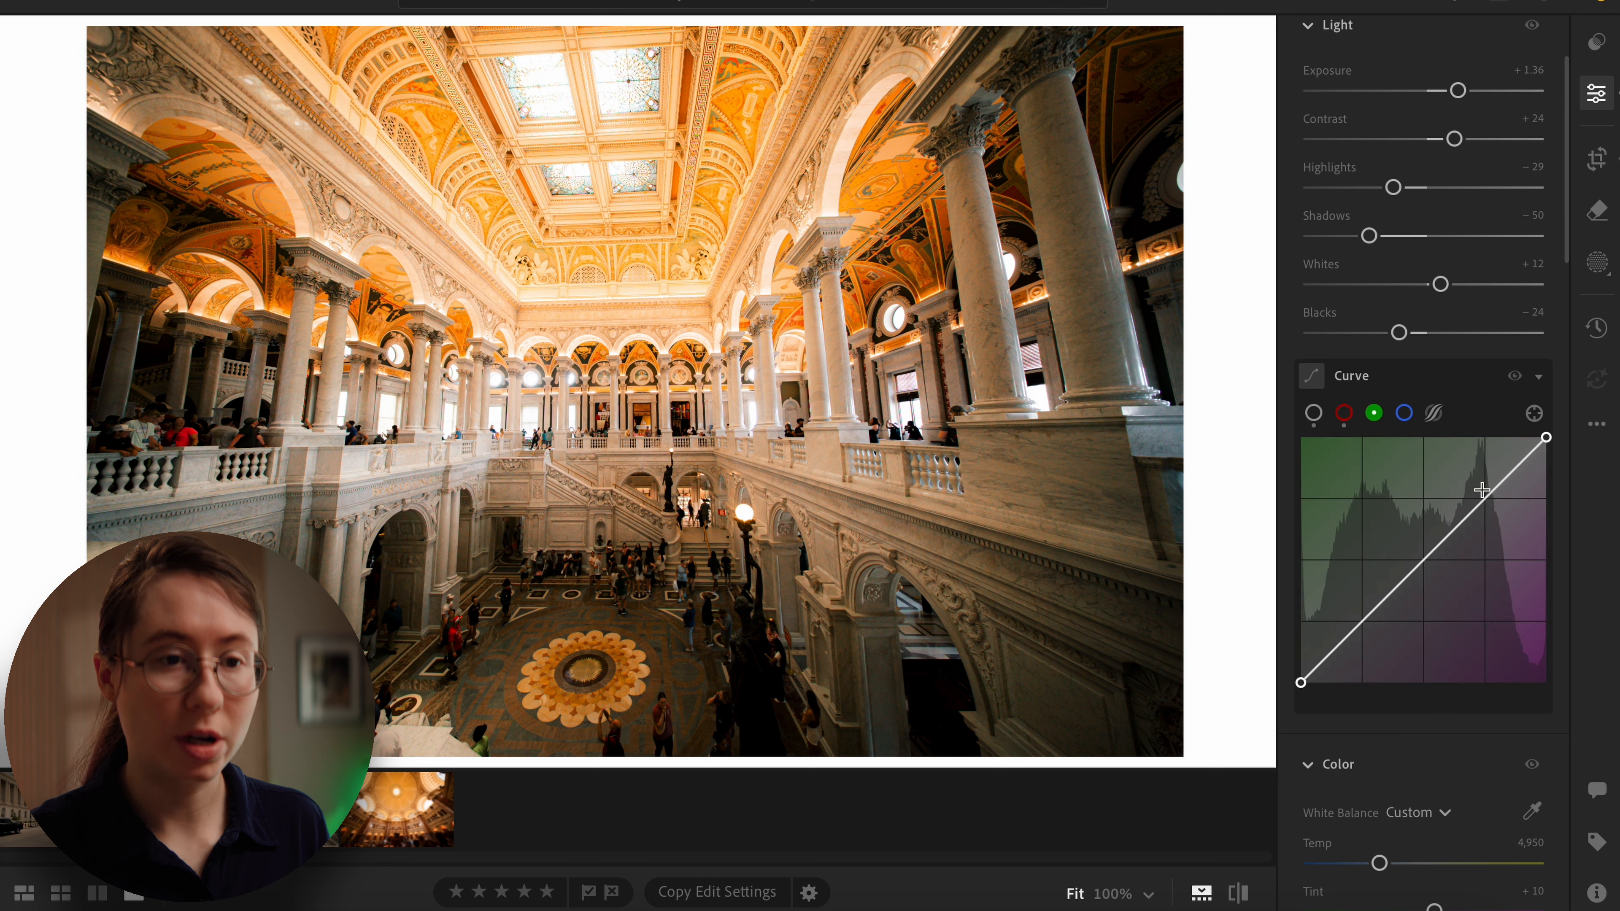
click(1422, 560)
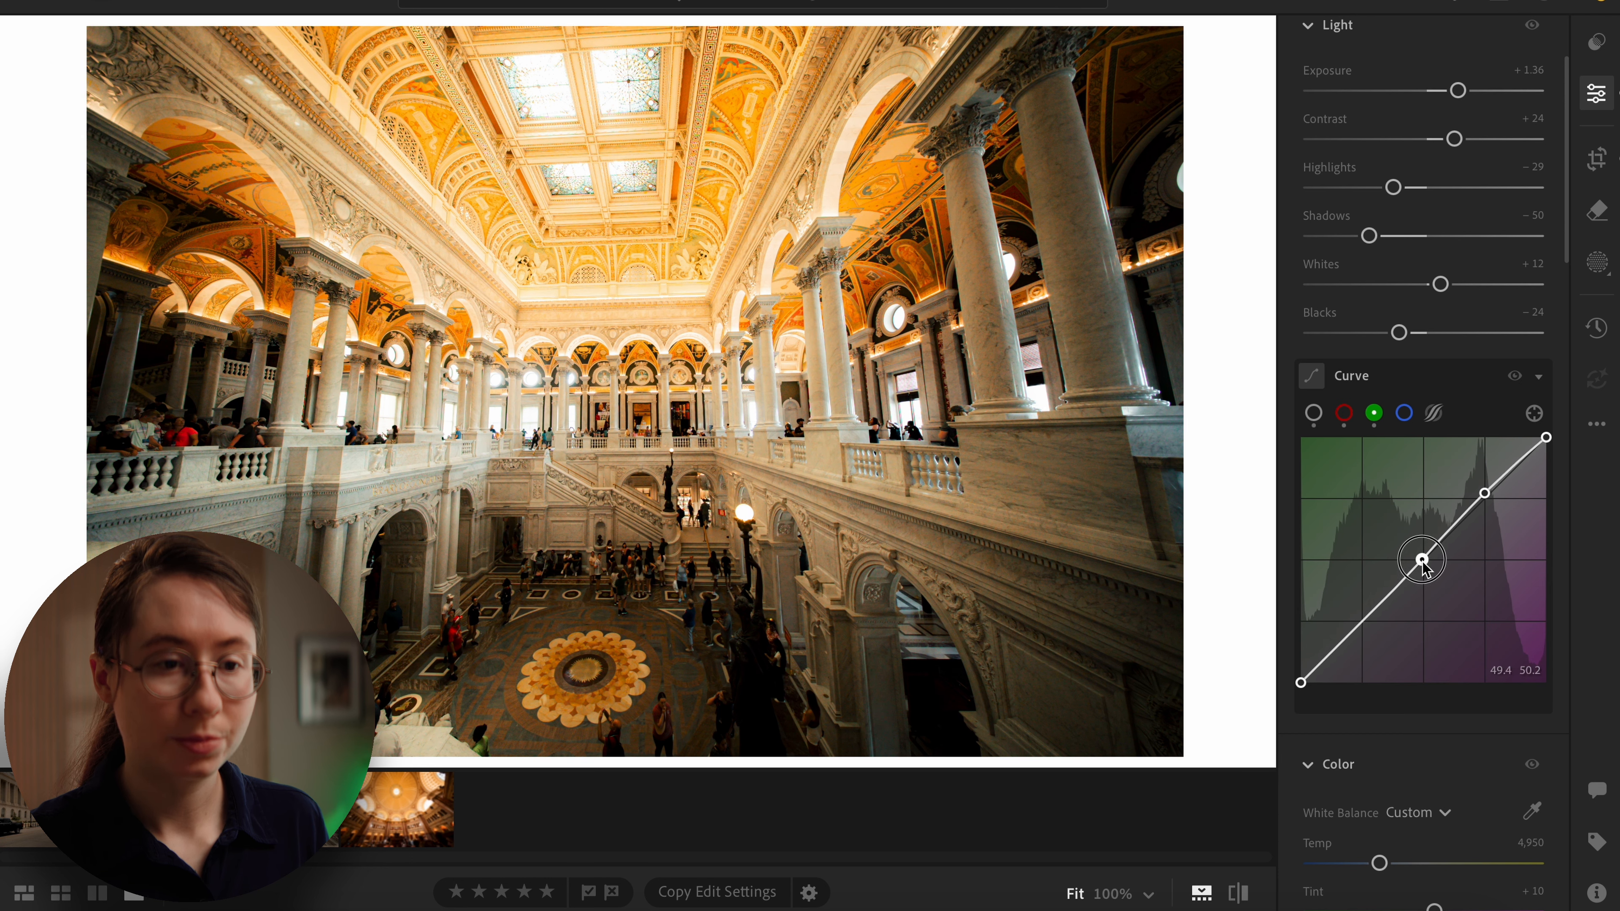
click(1364, 620)
drag(1366, 624, 1366, 627)
Step: Add highlights, midtones and shadows points to the blue channel curve, slightly lowering the highlights and shadows points
click(1404, 413)
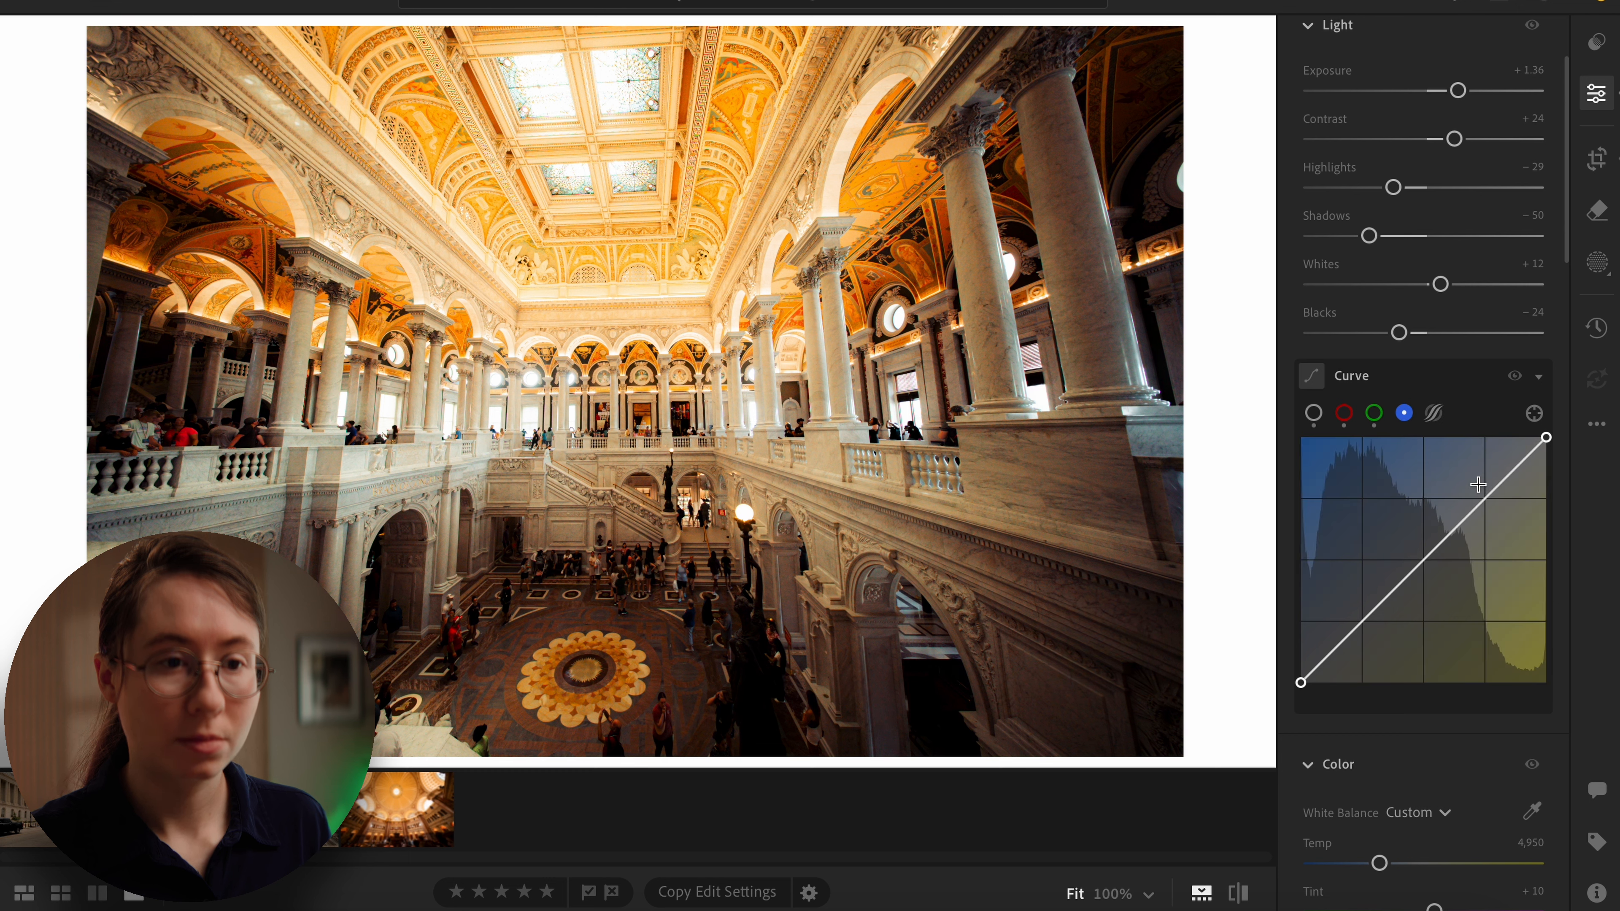
click(1485, 499)
click(1423, 561)
drag(1364, 621, 1366, 623)
drag(1485, 499, 1485, 501)
Step: Compare the photo with and without all the channel curve adjustments
click(1515, 377)
click(1515, 376)
click(1515, 376)
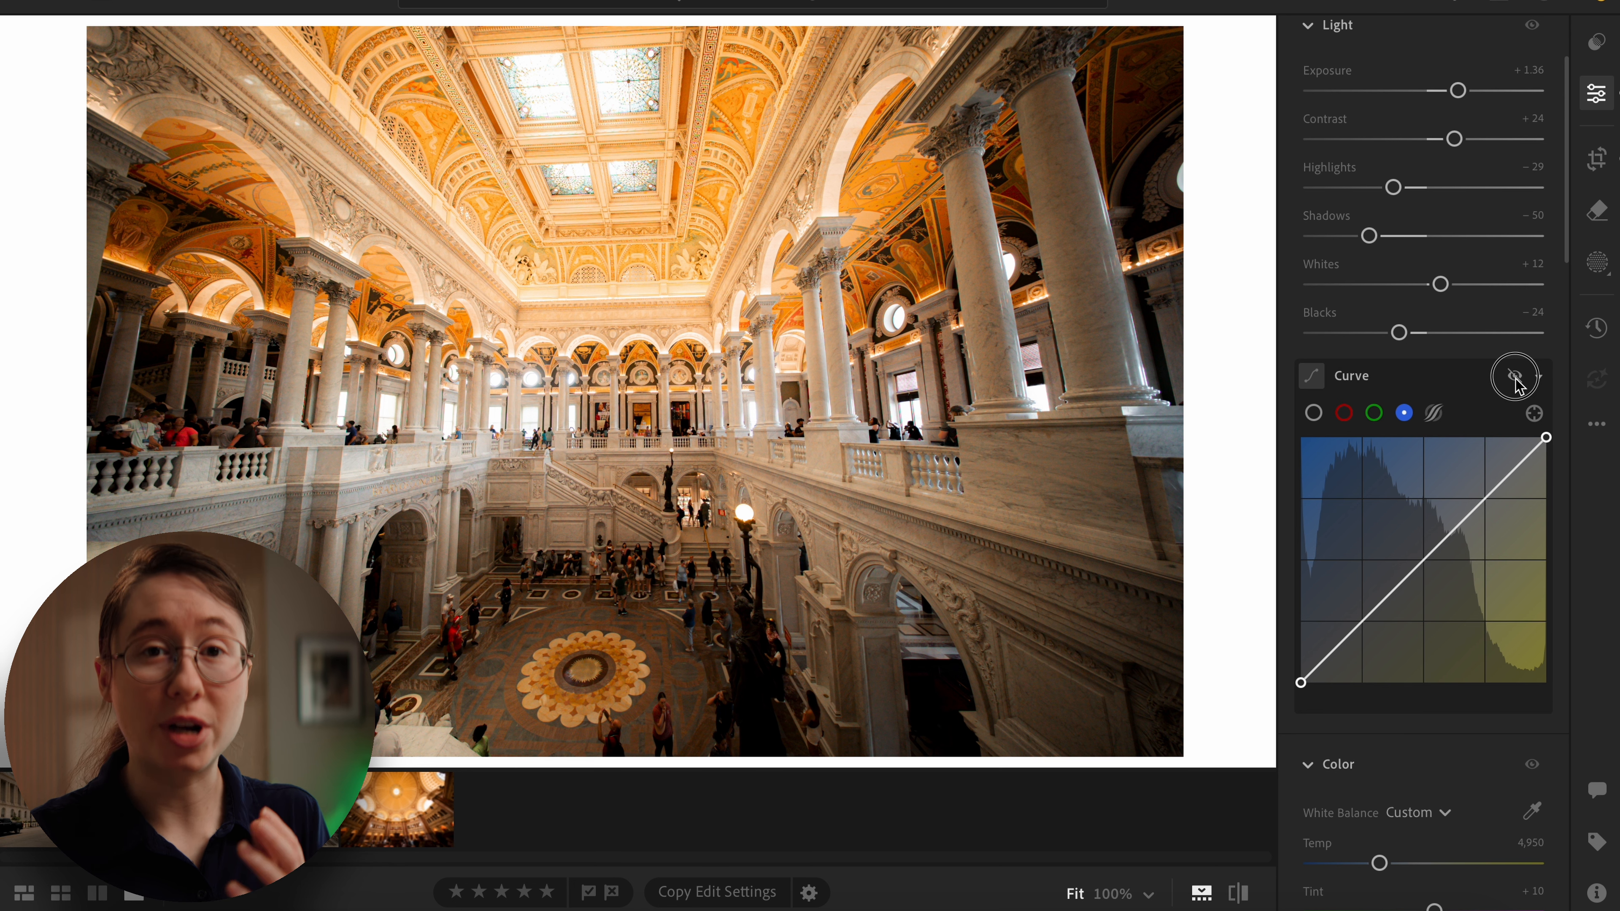
click(1515, 377)
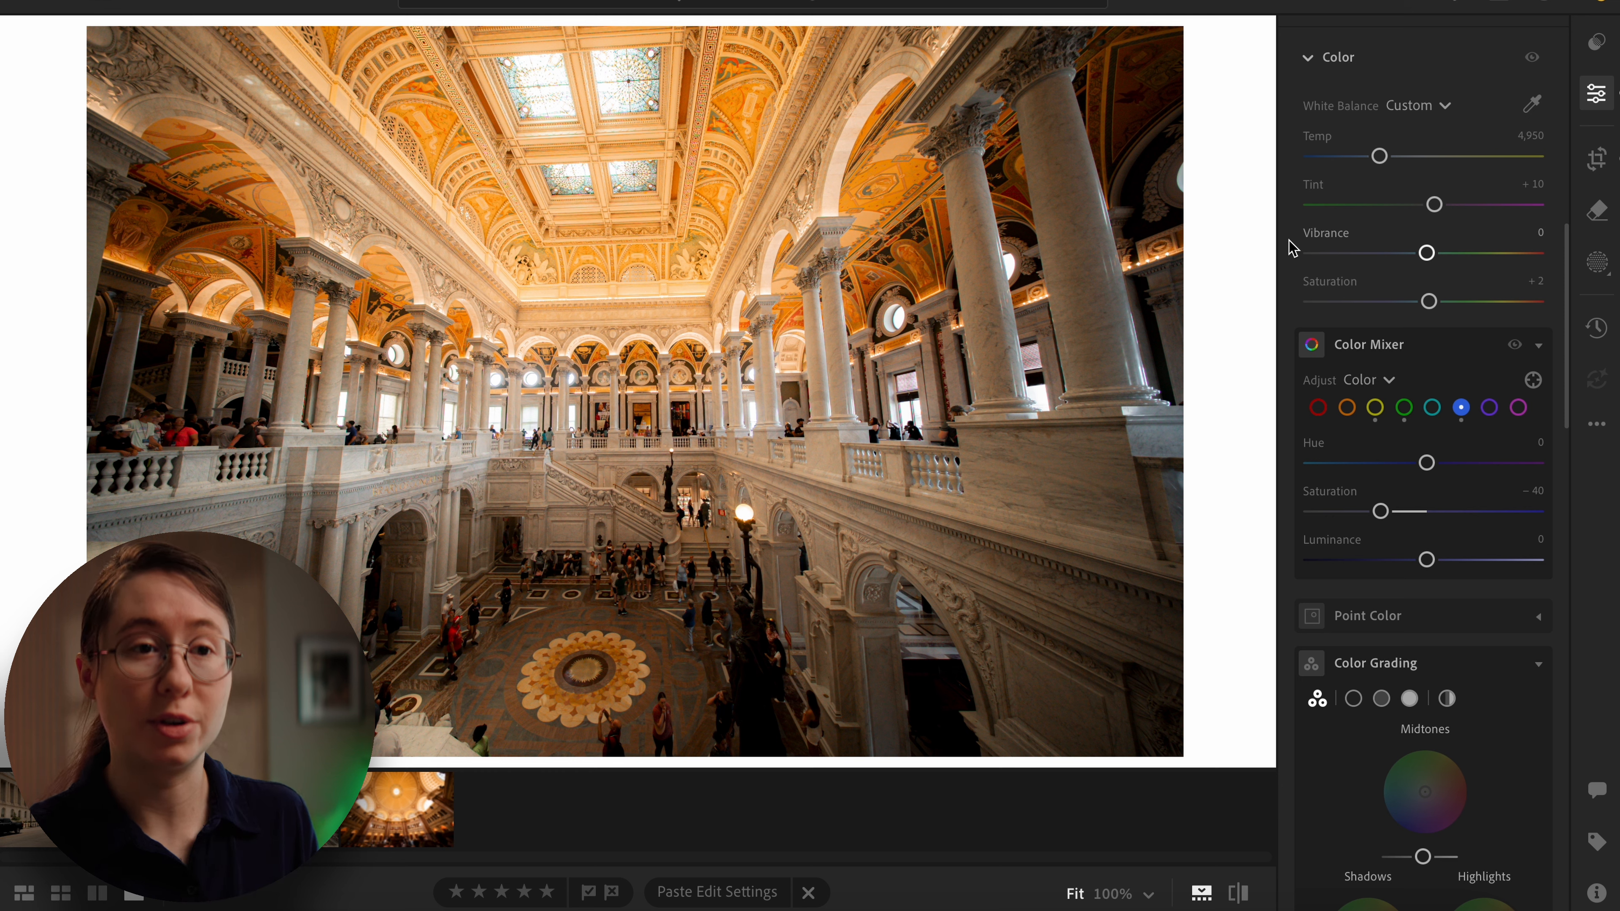
Step: Cool the white balance Temp to 4,644, and set Tint to +9 after trying −16
drag(1379, 156, 1382, 160)
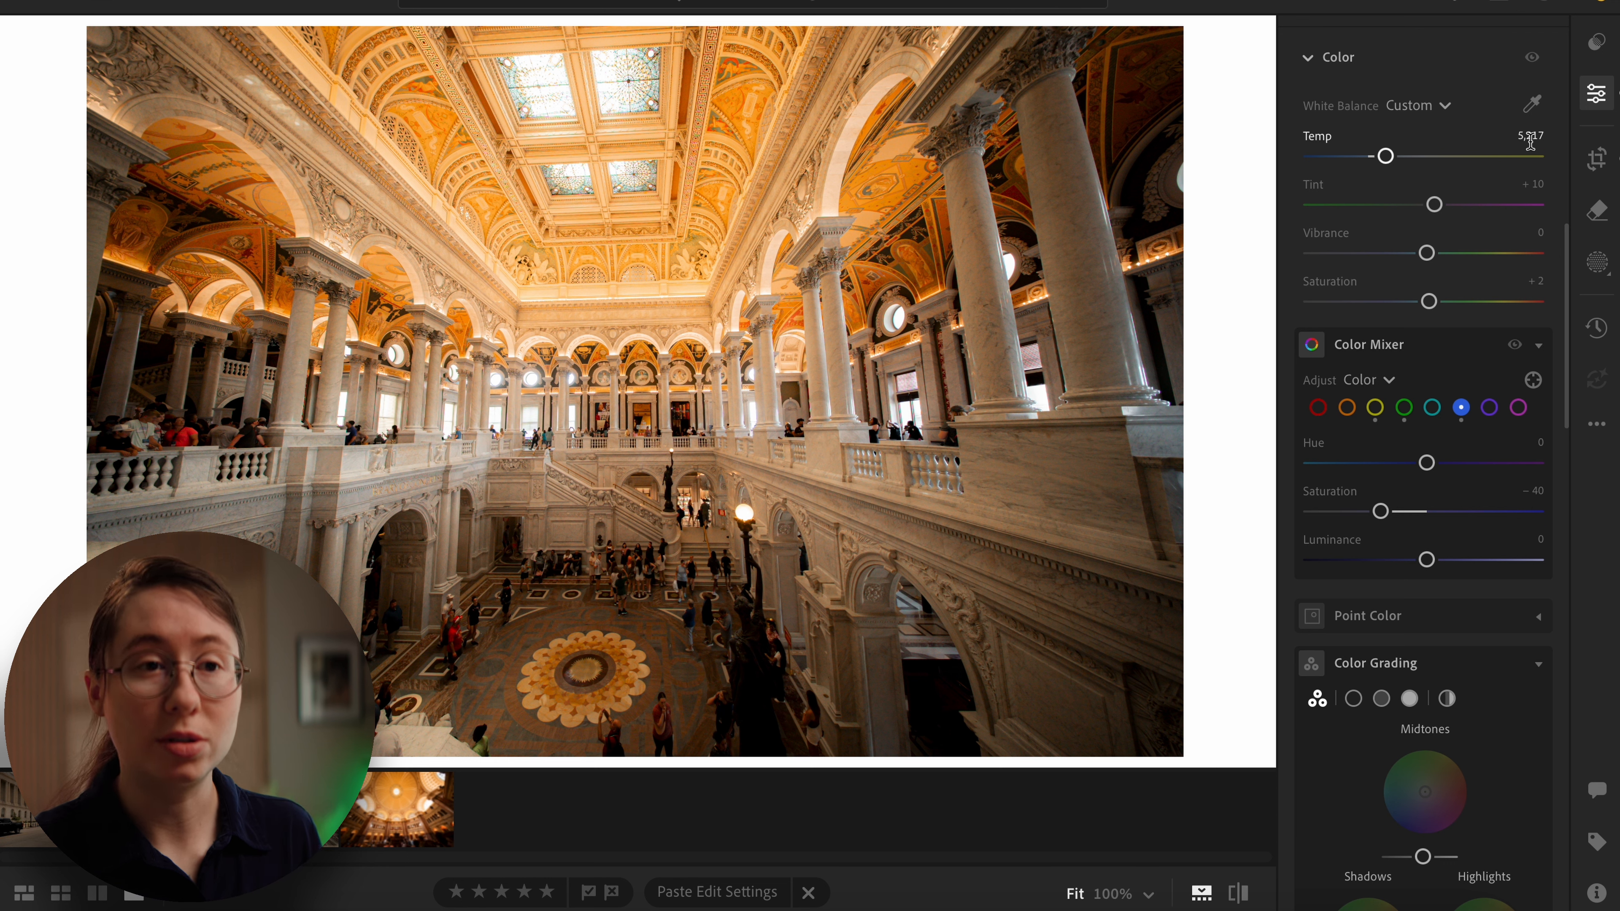
drag(1388, 161, 1375, 161)
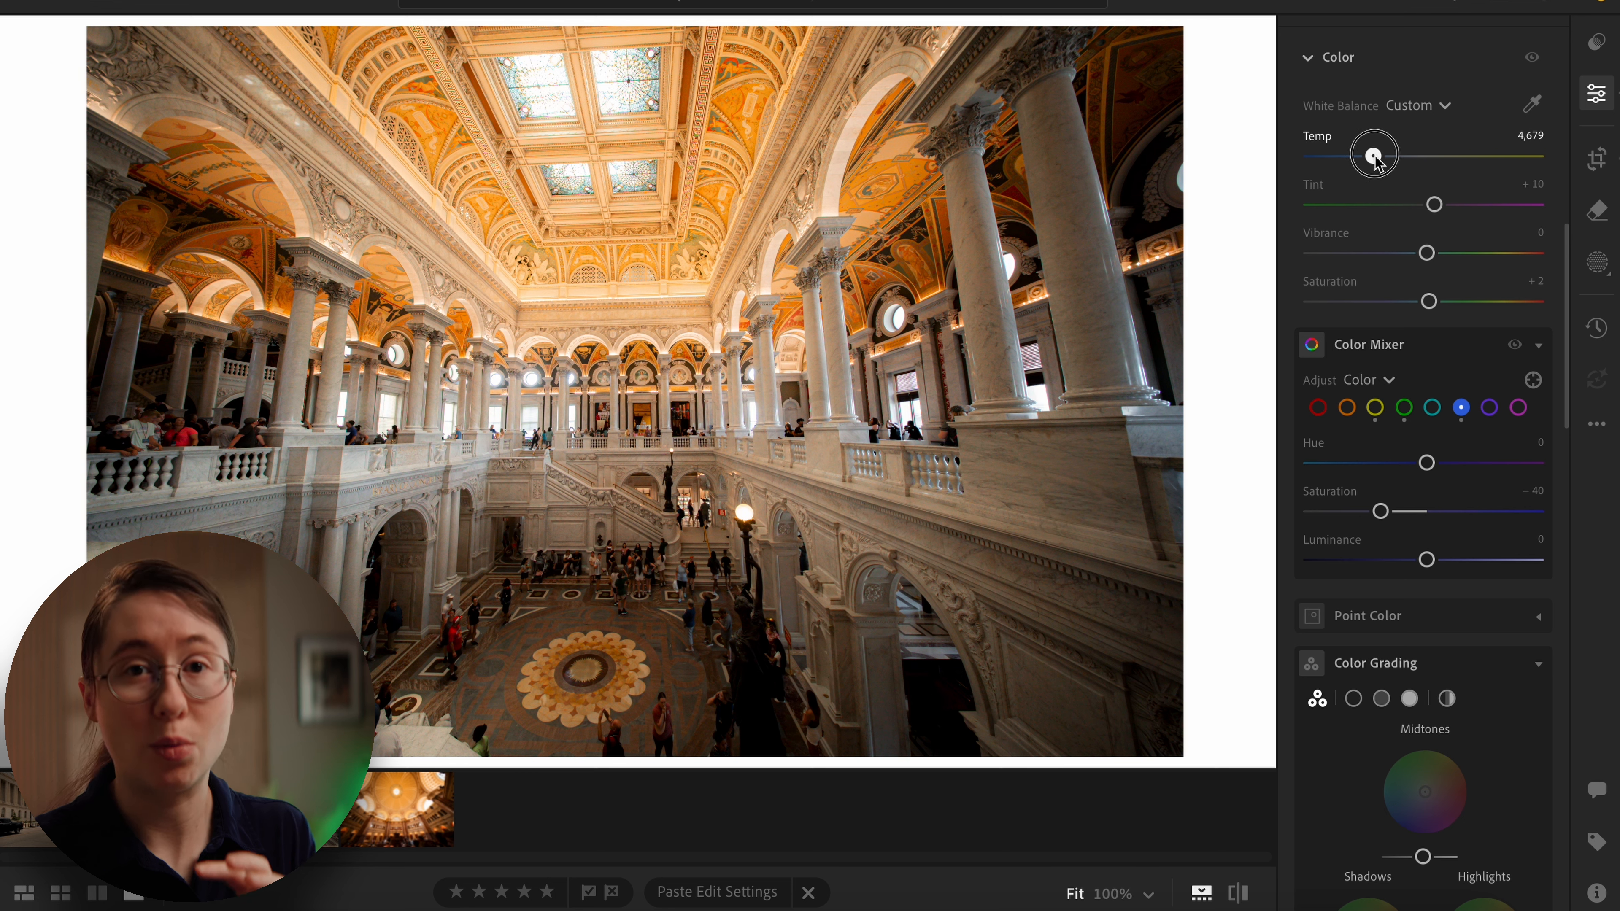
mouse_move(1376, 161)
mouse_down()
mouse_move(1468, 159)
mouse_move(1312, 165)
mouse_move(1376, 169)
mouse_up()
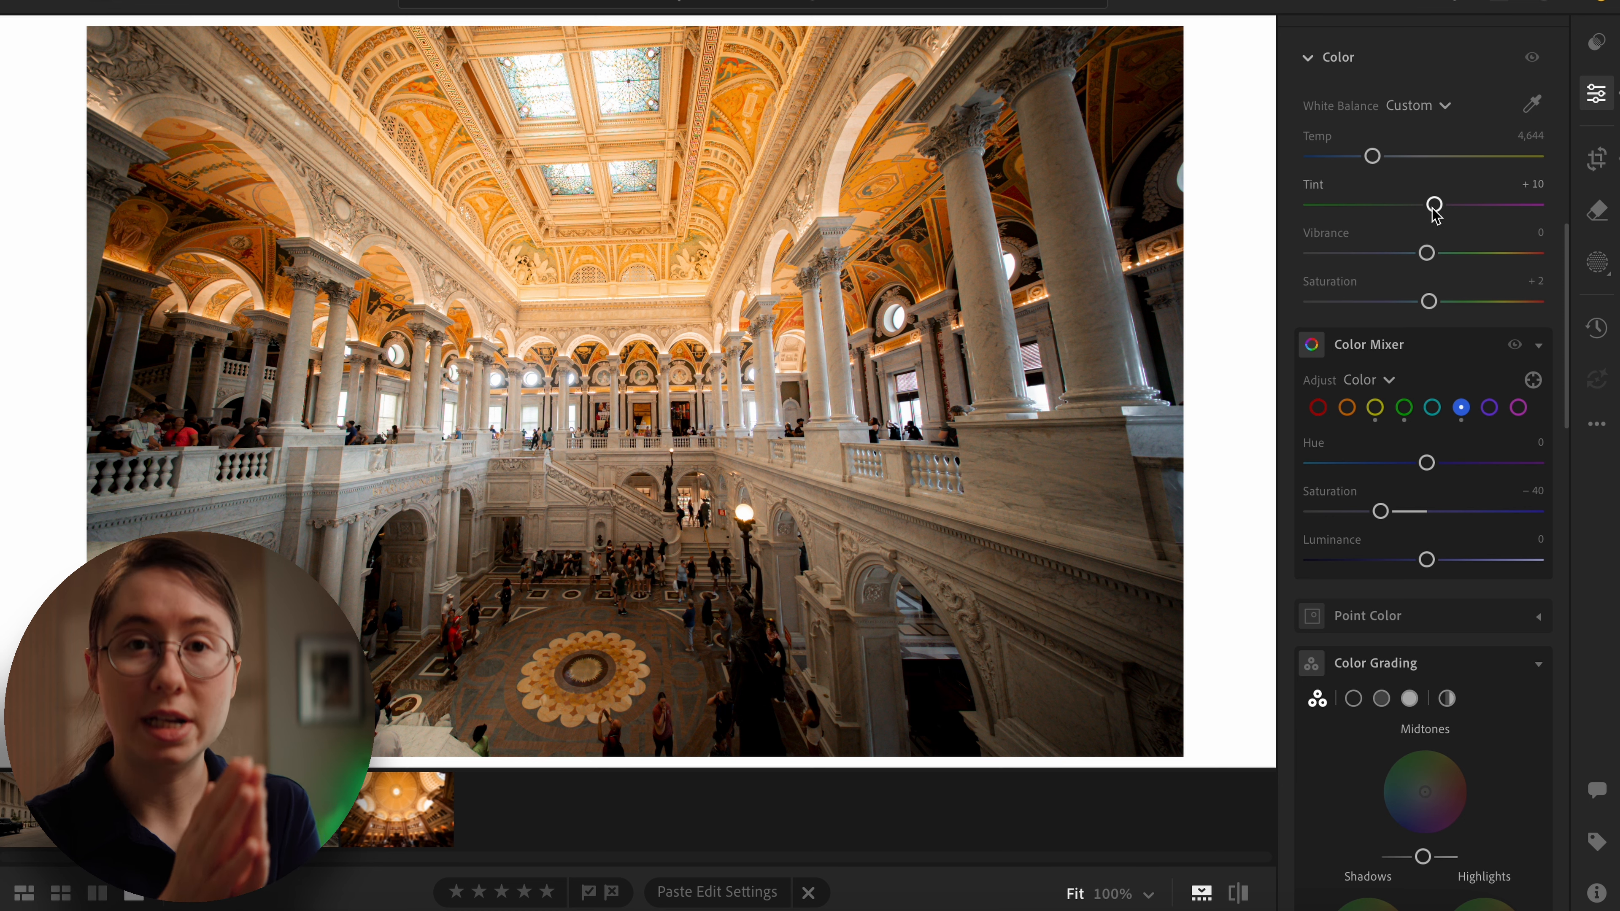
mouse_move(1432, 207)
mouse_down()
mouse_move(1459, 206)
mouse_move(1415, 208)
mouse_up()
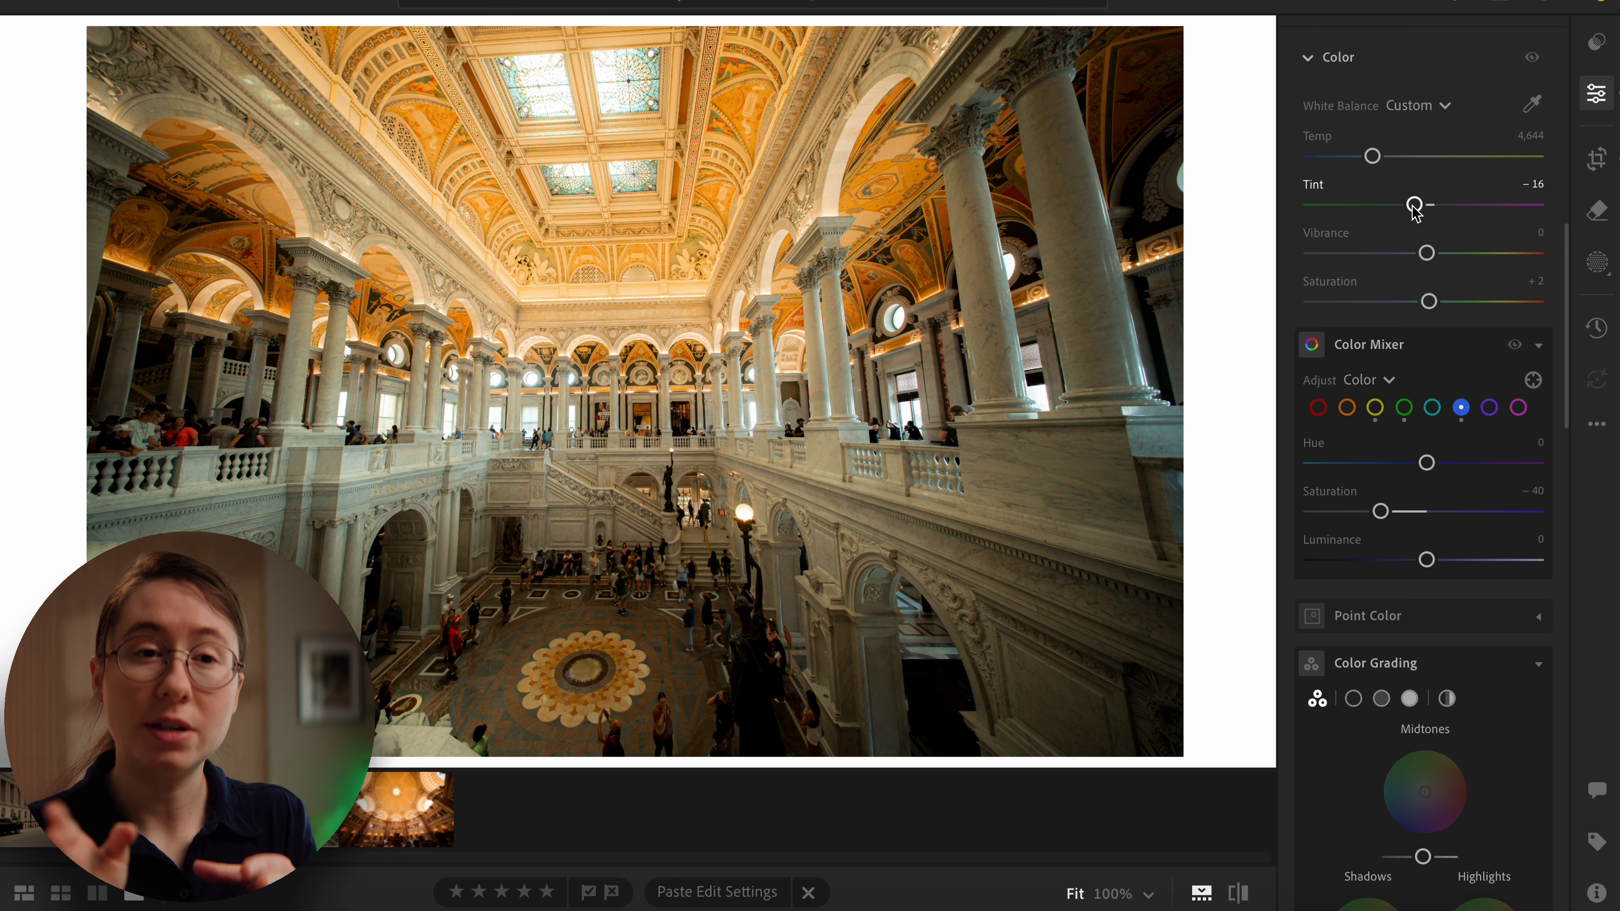
drag(1414, 206, 1434, 205)
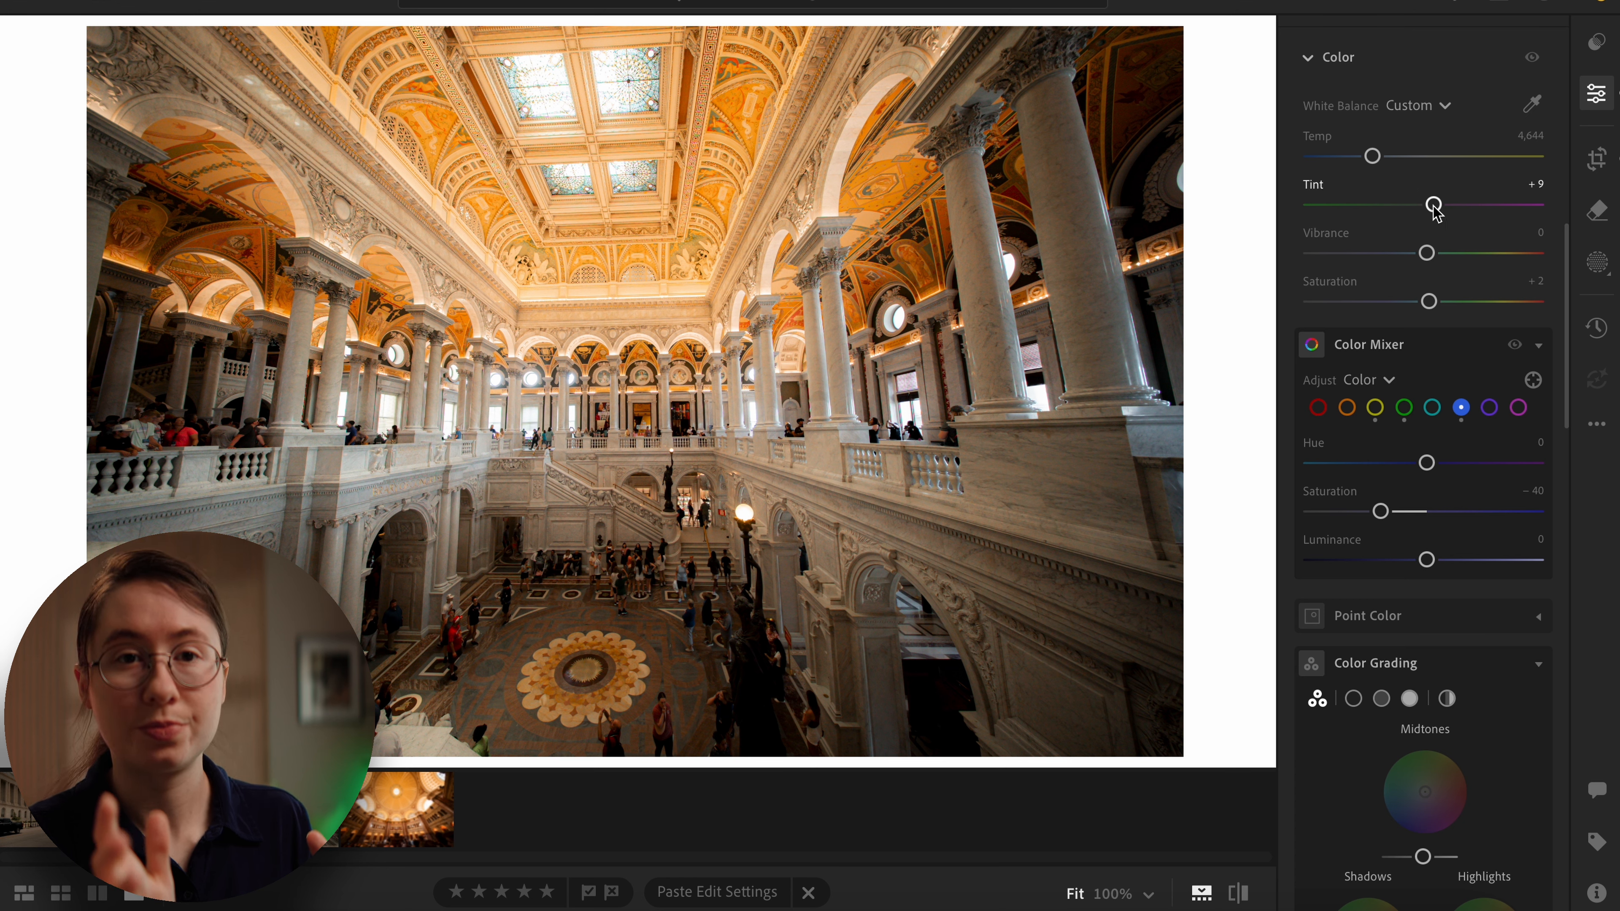
Step: Test Vibrance at −100 and return it to 0, and set the overall Saturation to −2
mouse_move(1327, 242)
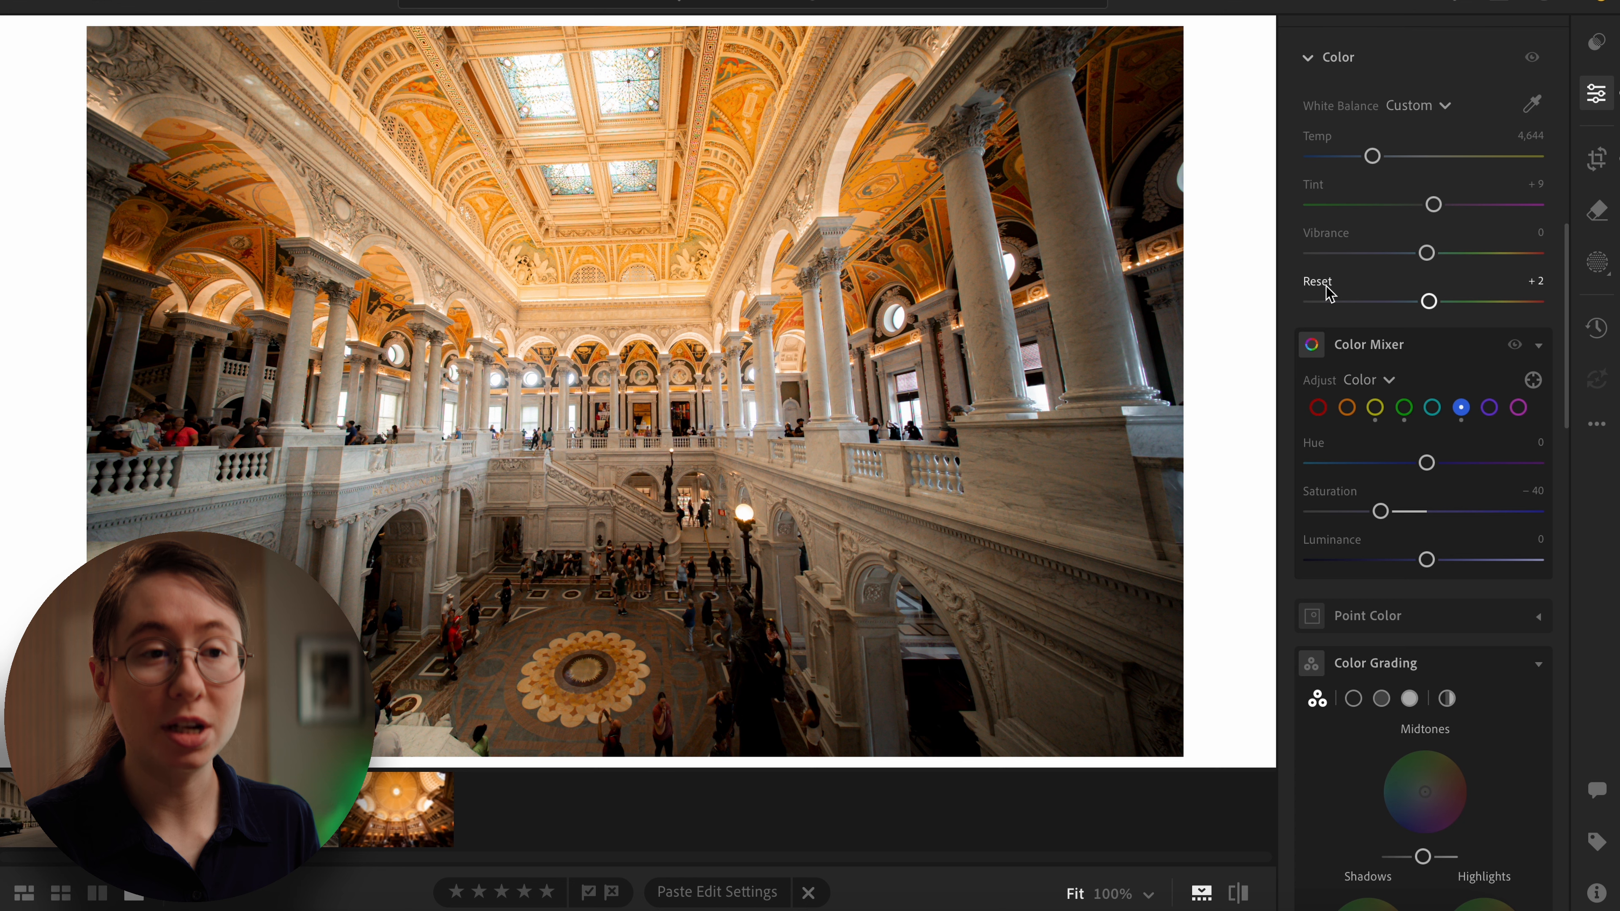
mouse_move(1329, 292)
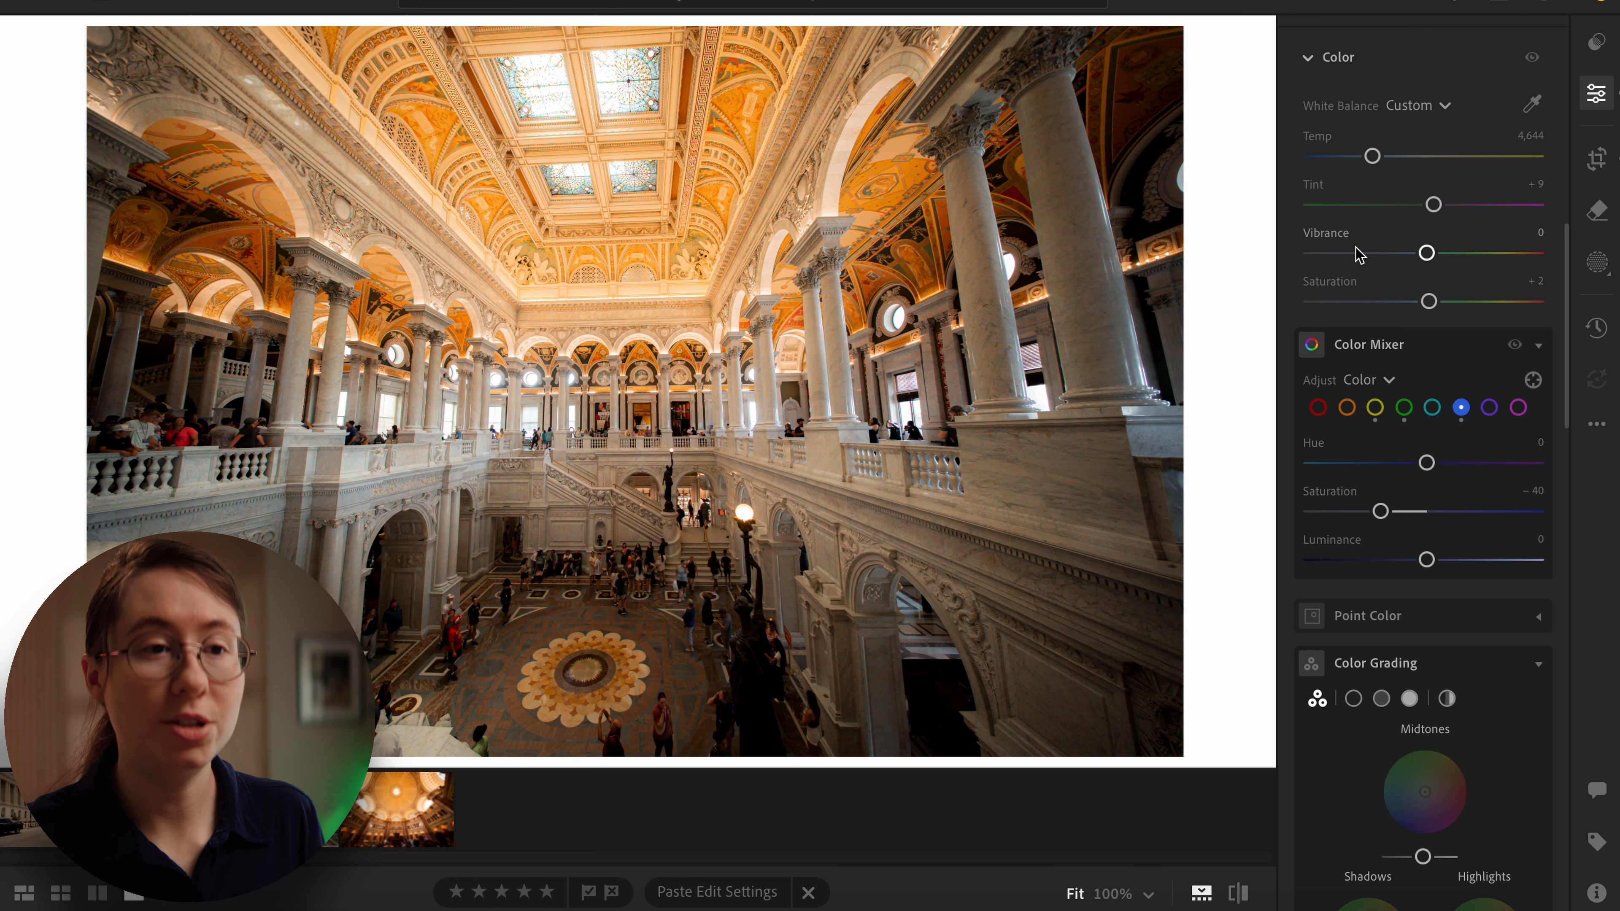
drag(1425, 253, 1297, 258)
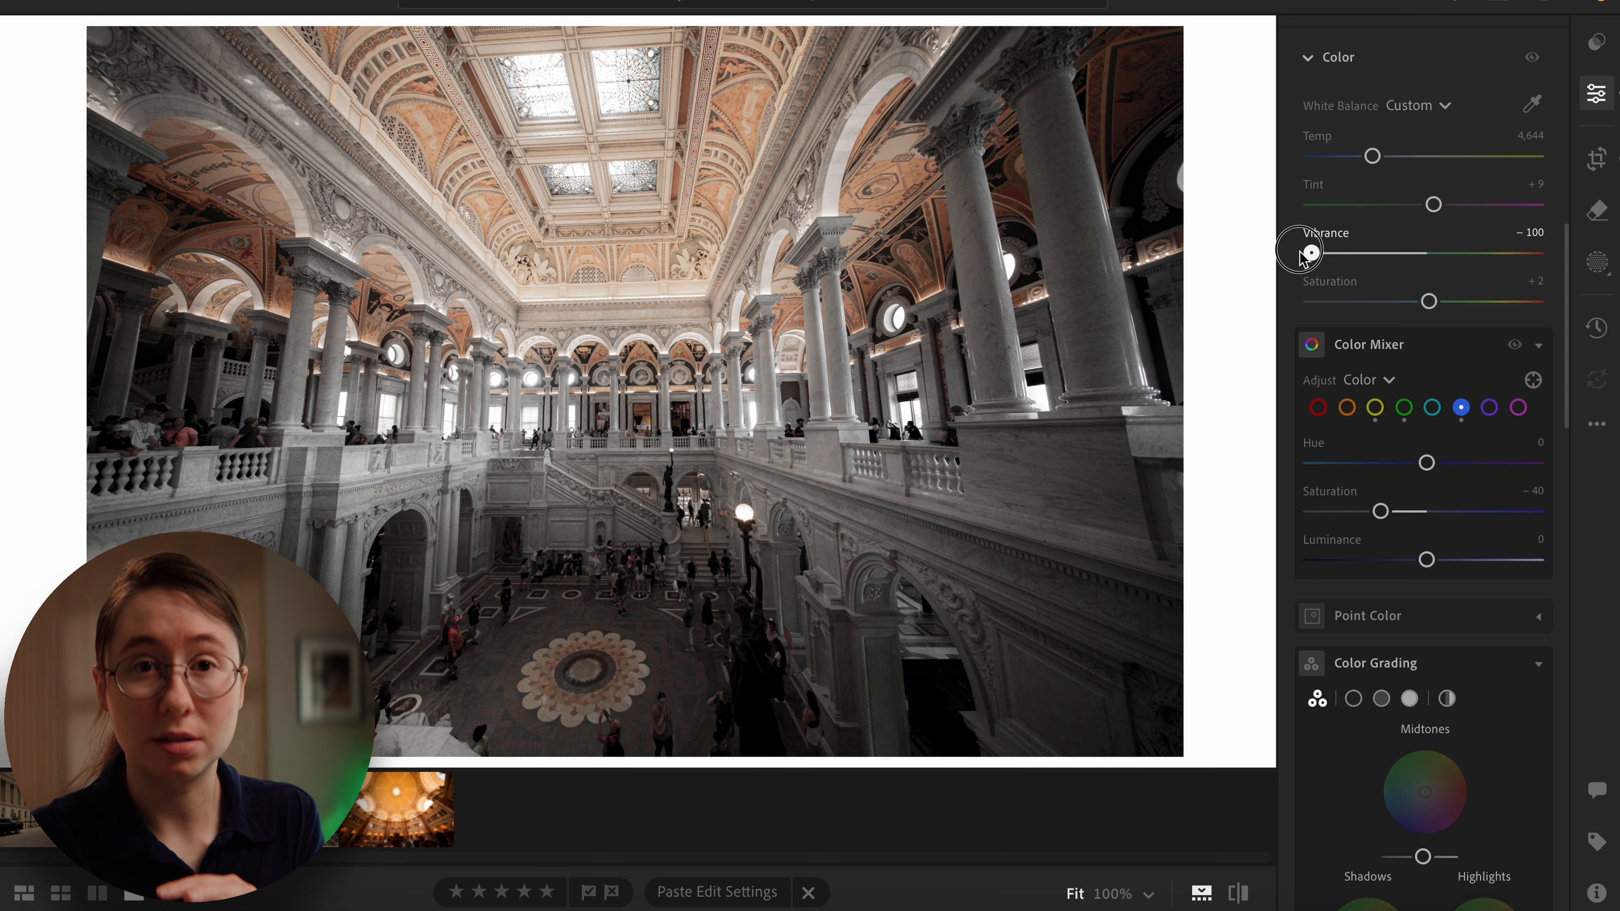
drag(1301, 254, 1427, 256)
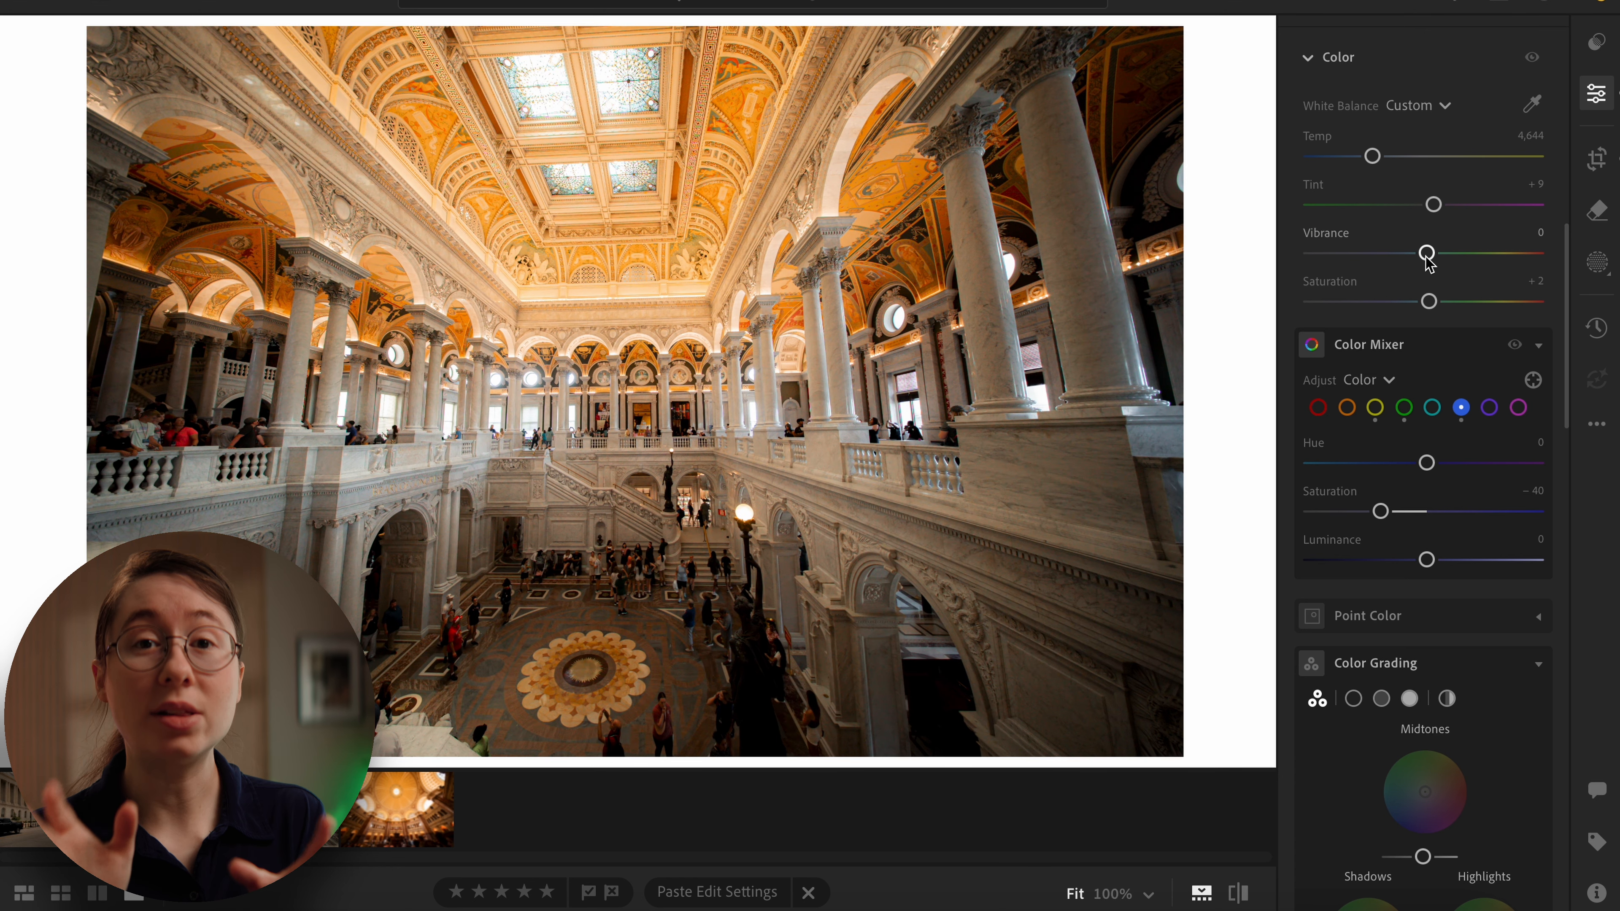
mouse_move(1428, 305)
mouse_down()
mouse_move(1544, 318)
mouse_move(1252, 305)
mouse_move(1424, 305)
mouse_up()
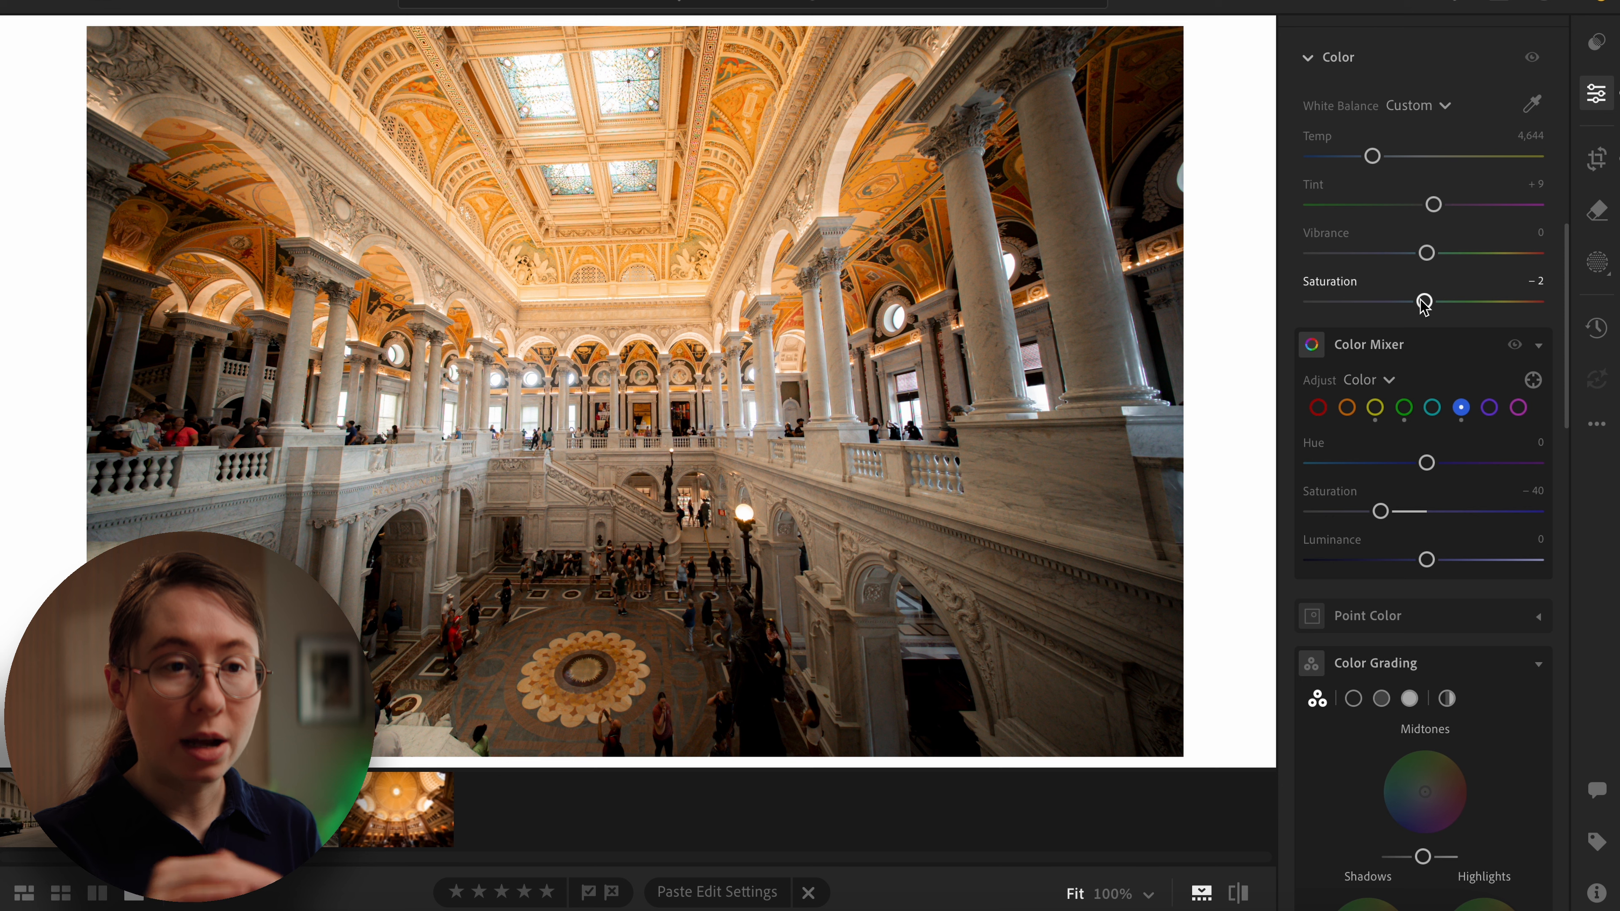
Step: In the Color Mixer, set the reds' Saturation to +2 and Luminance to −5, and raise their Hue slightly
mouse_move(1426, 362)
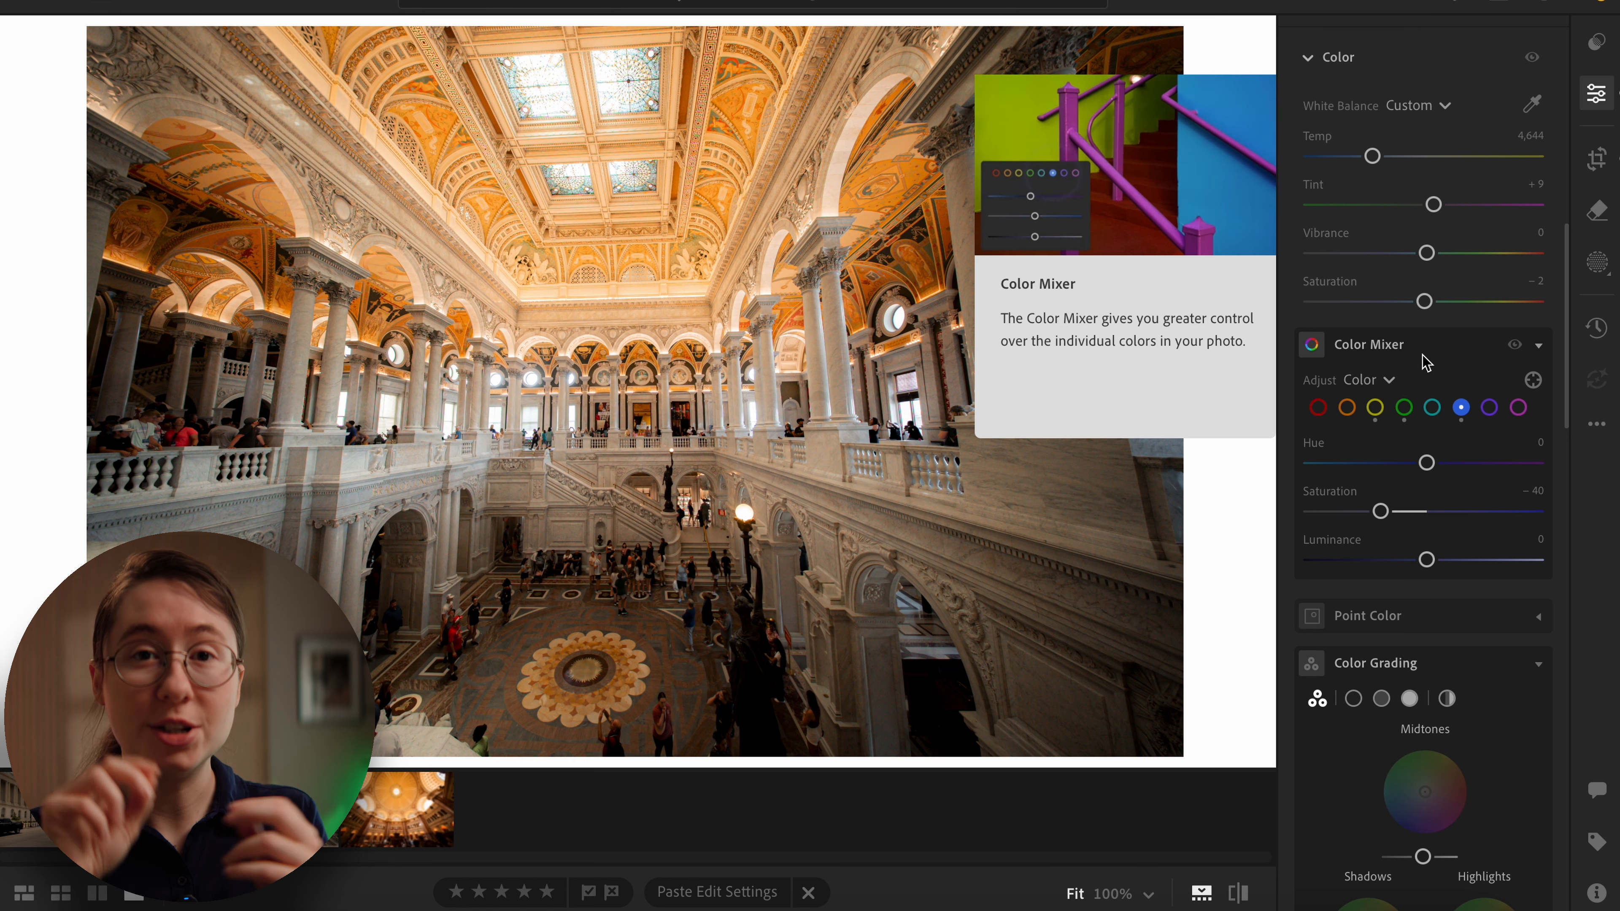
click(1318, 412)
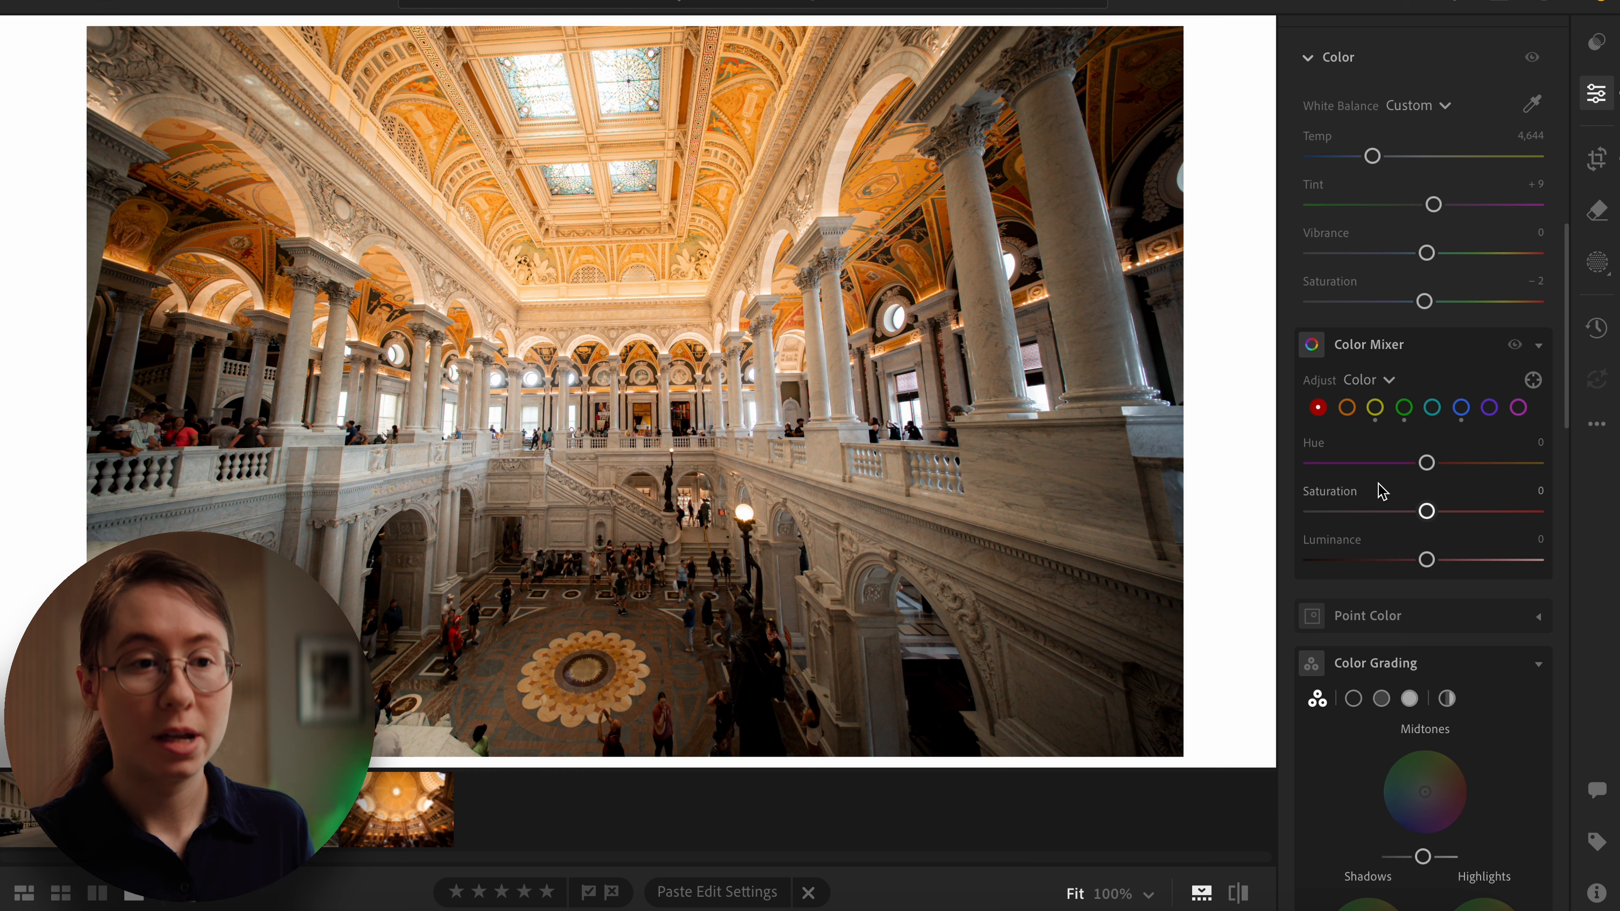
drag(1427, 511, 1421, 561)
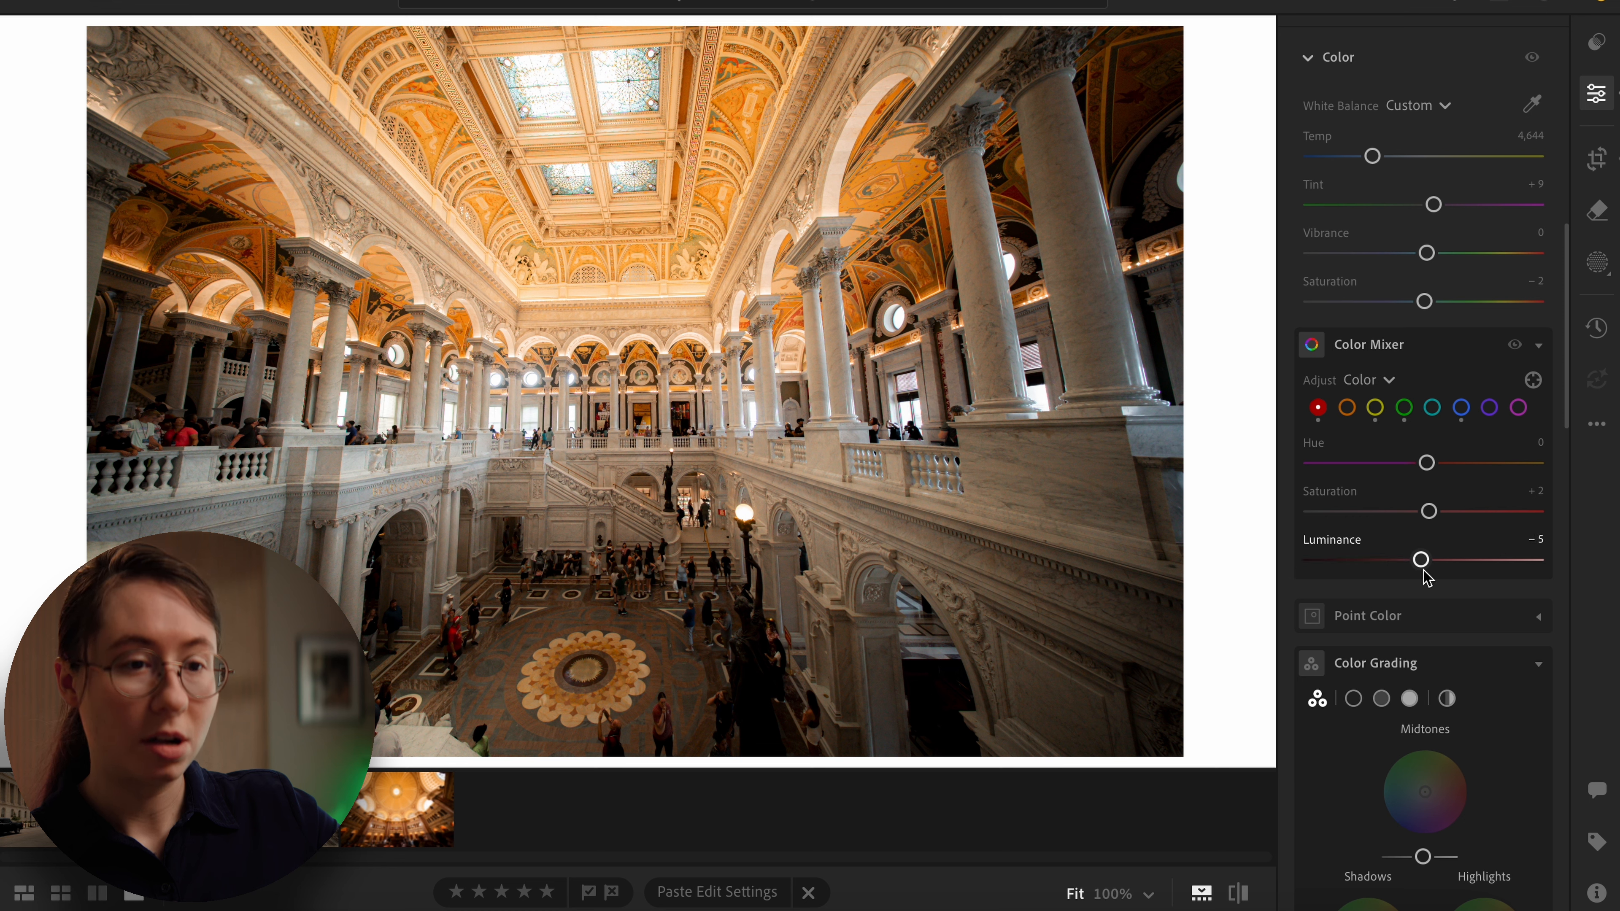
mouse_move(1427, 463)
mouse_down()
mouse_move(1546, 459)
mouse_move(1274, 471)
mouse_move(1432, 472)
mouse_up()
Step: Set the oranges' Saturation to −2, return Luminance to near zero after trying −41, and lower their Hue slightly
click(1348, 409)
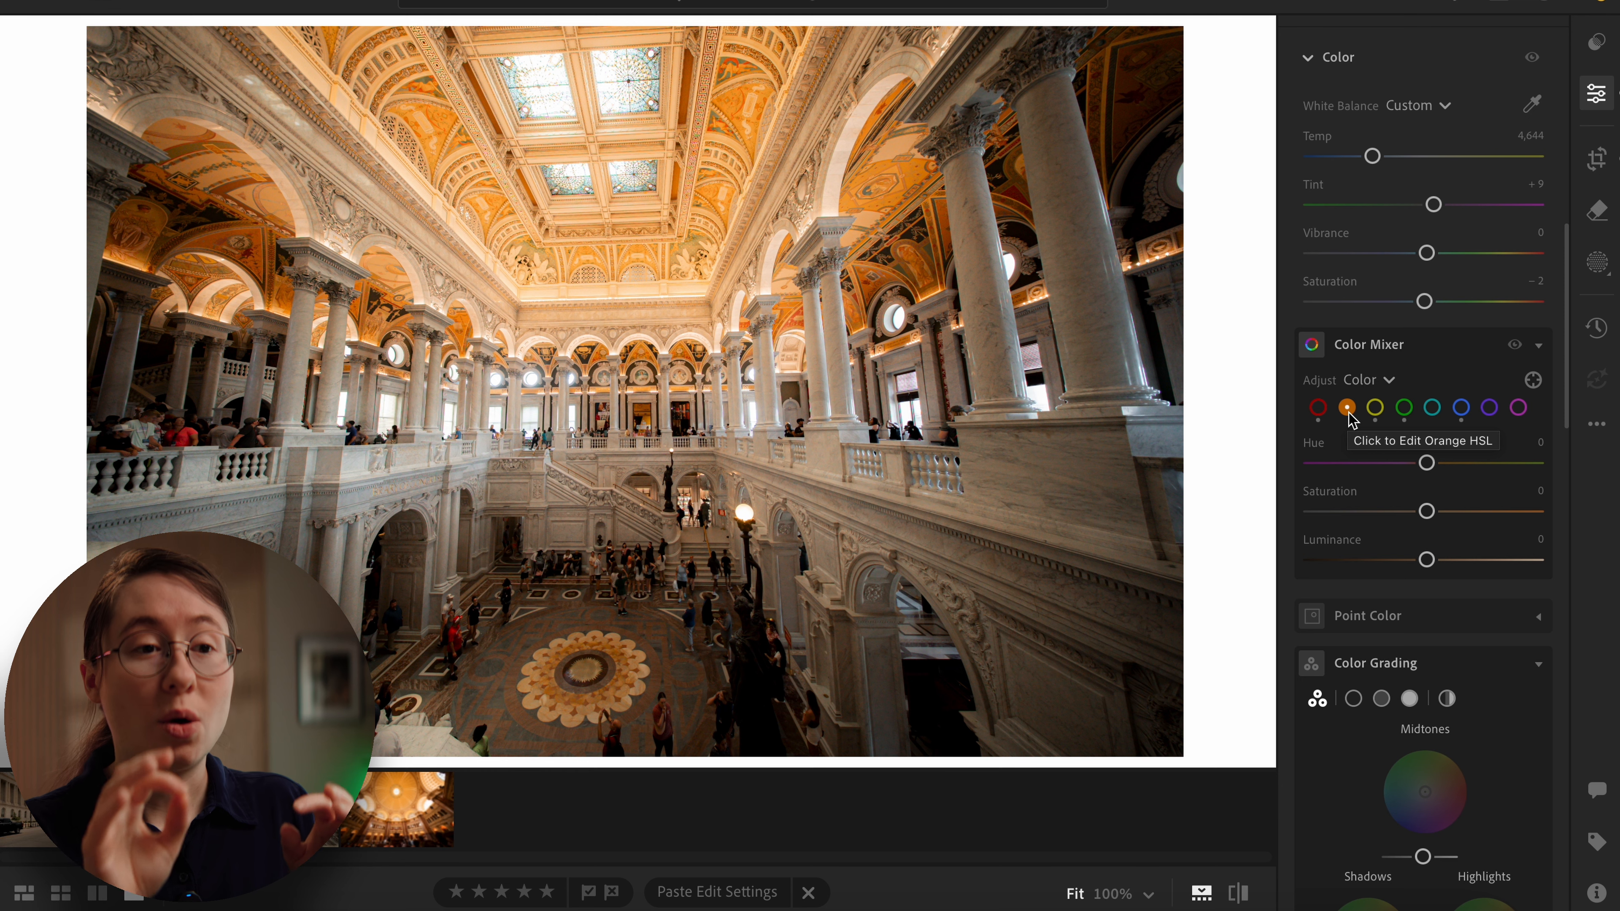
drag(1427, 511, 1381, 567)
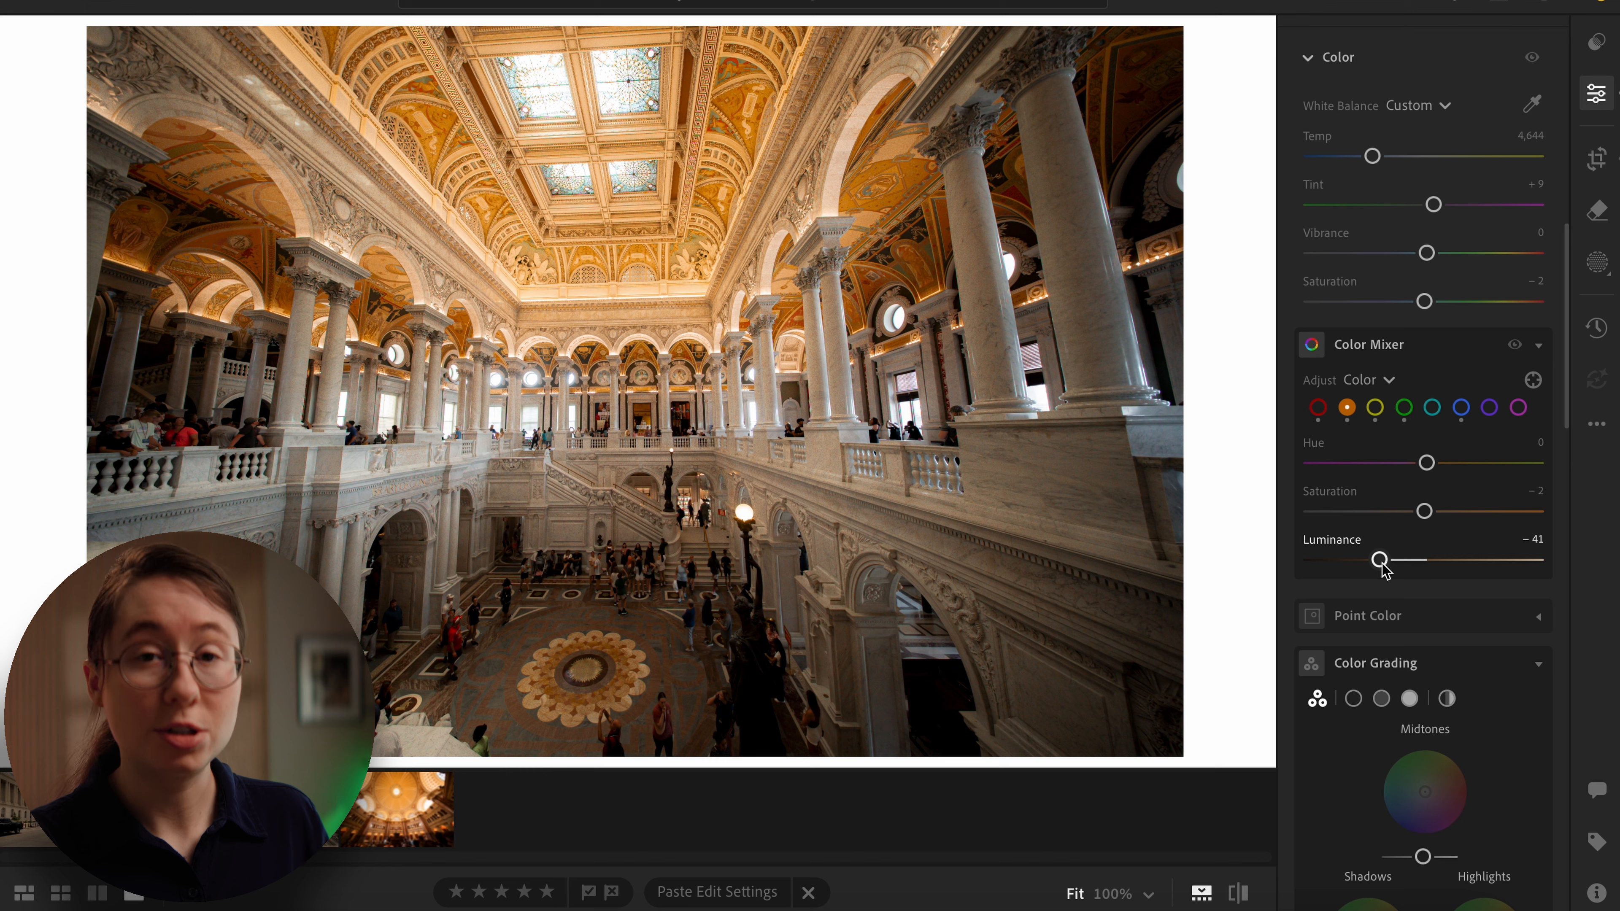
drag(1381, 562, 1425, 561)
mouse_move(1429, 469)
mouse_down()
mouse_move(1352, 469)
mouse_move(1539, 465)
mouse_move(1373, 466)
mouse_move(1360, 489)
mouse_move(1421, 491)
mouse_up()
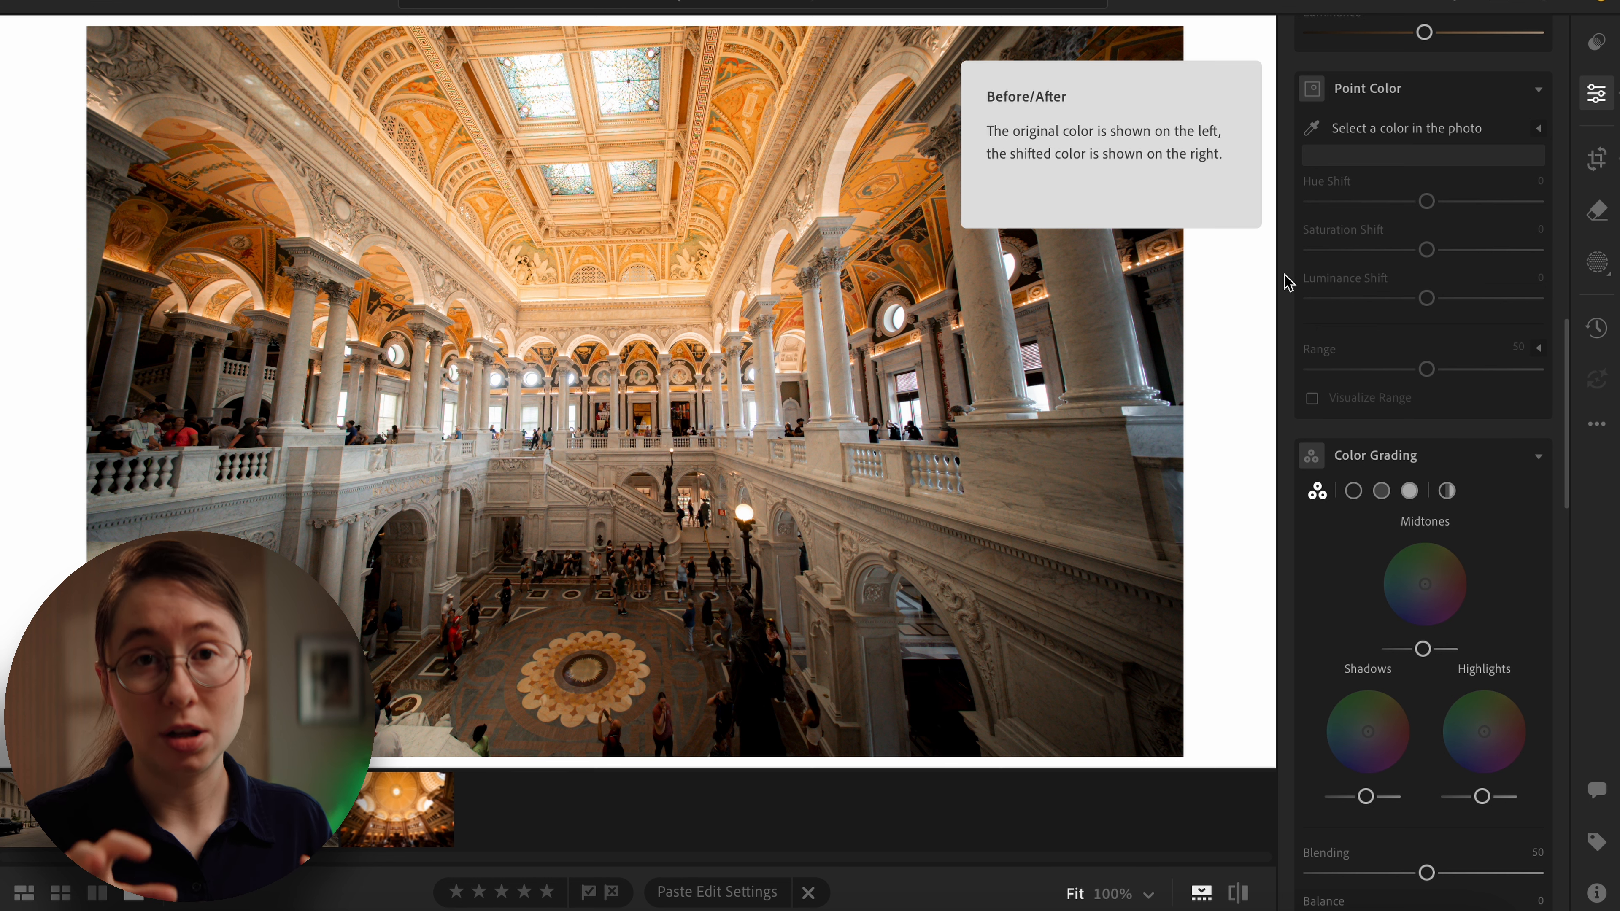
Step: Review the Point Color, Color Grading and Effects controls, including Texture, Clarity, Dehaze, Vignette and Grain
mouse_move(1351, 78)
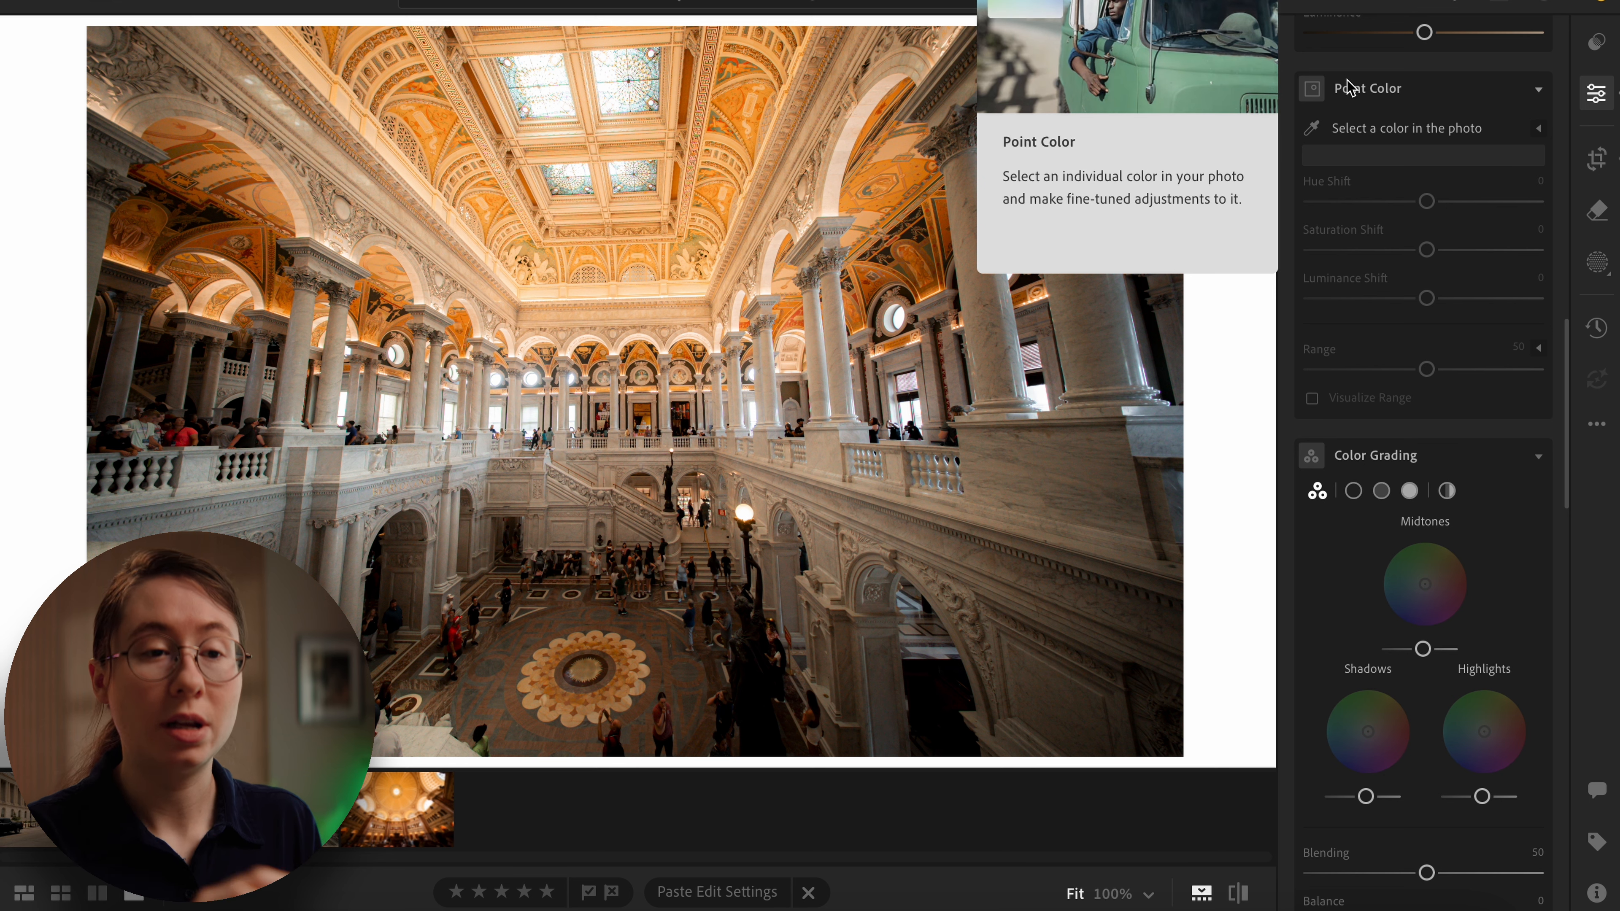
mouse_move(1318, 469)
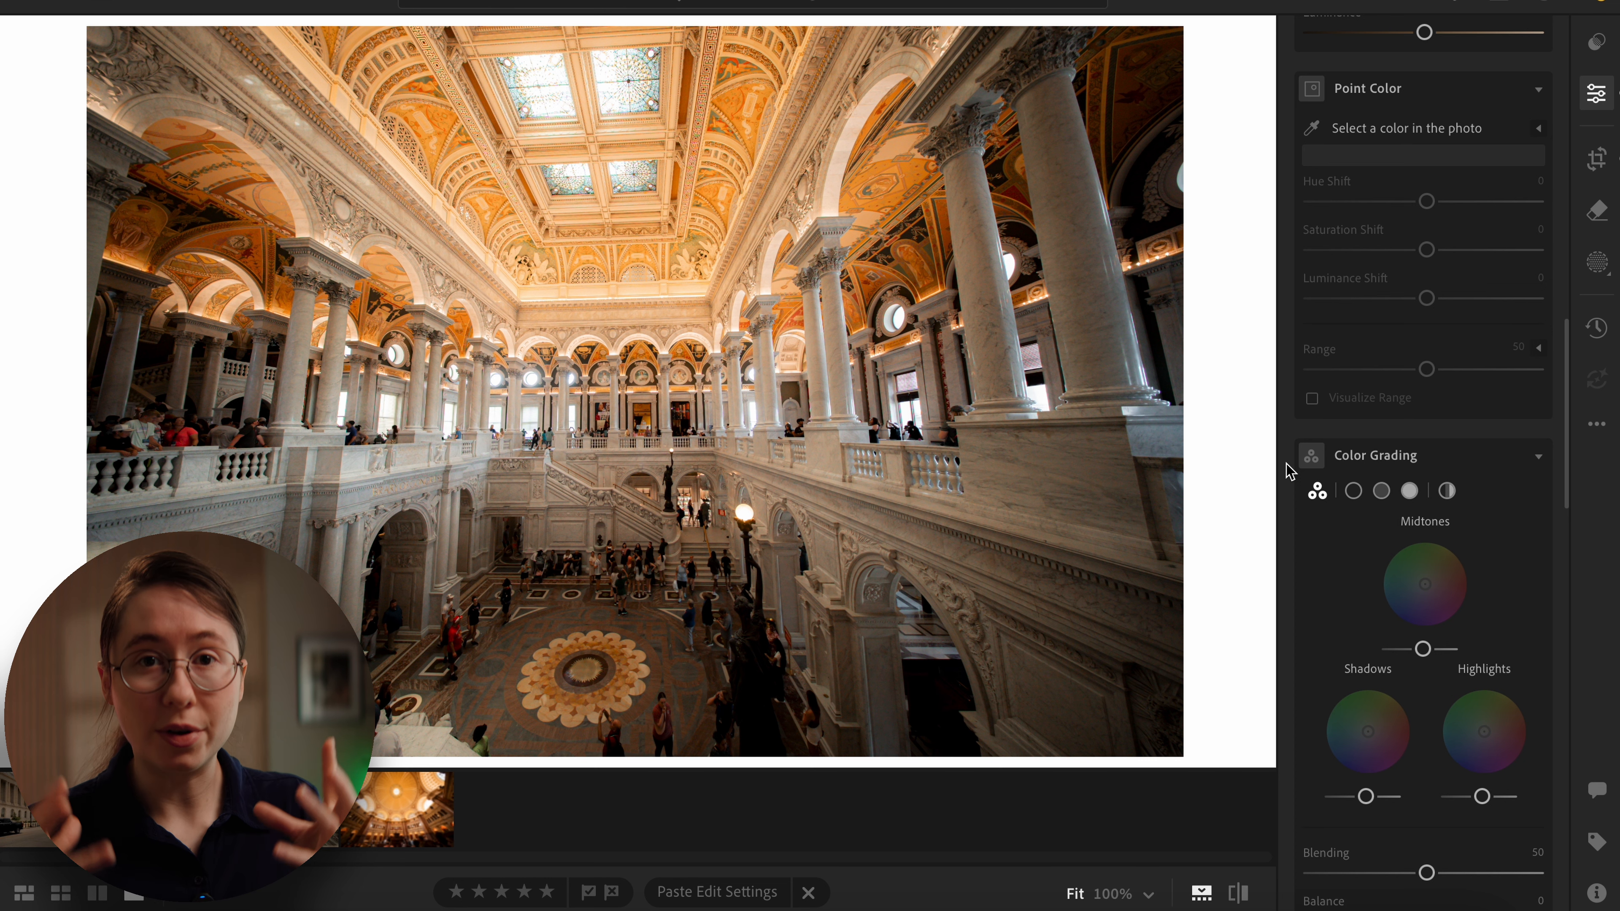
scroll(1288, 471, down, 10)
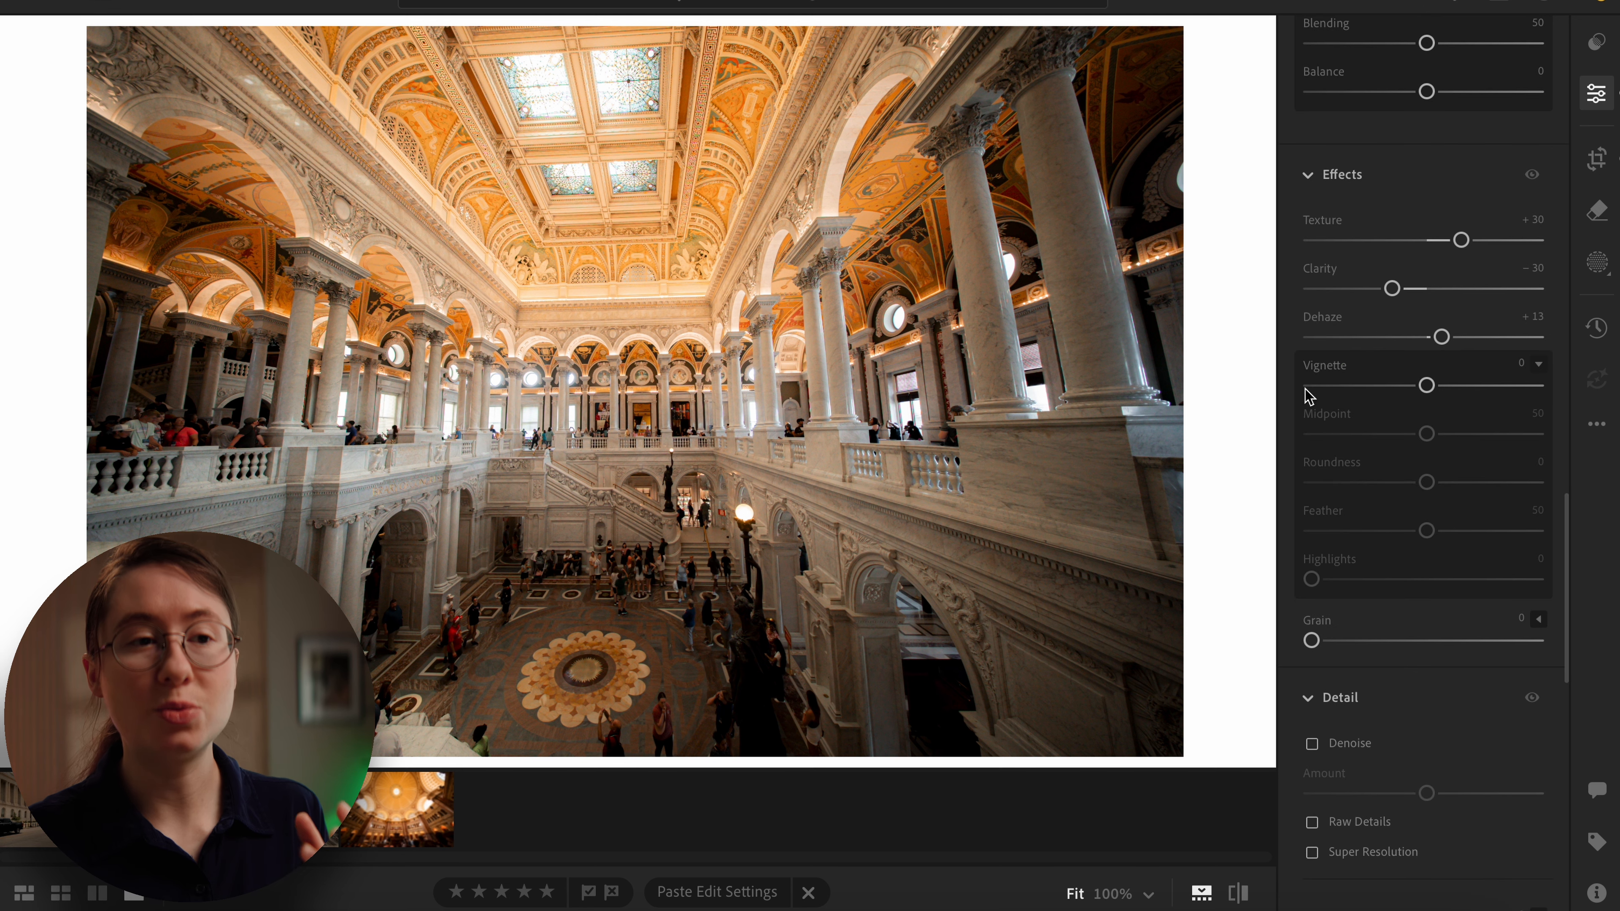
mouse_move(1320, 231)
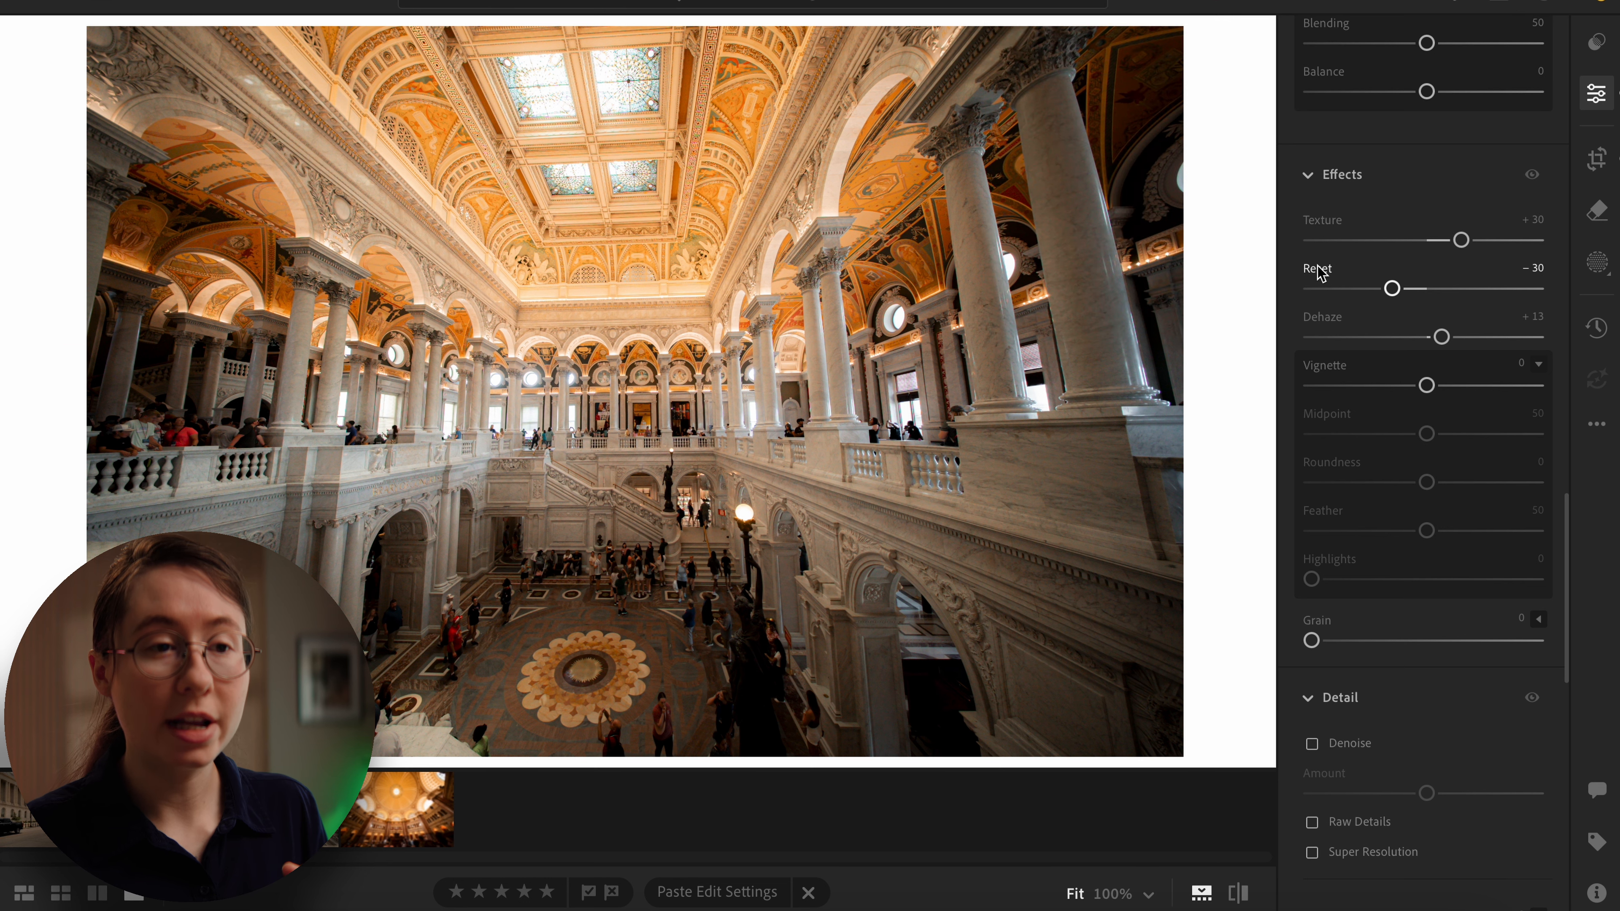
mouse_move(1319, 273)
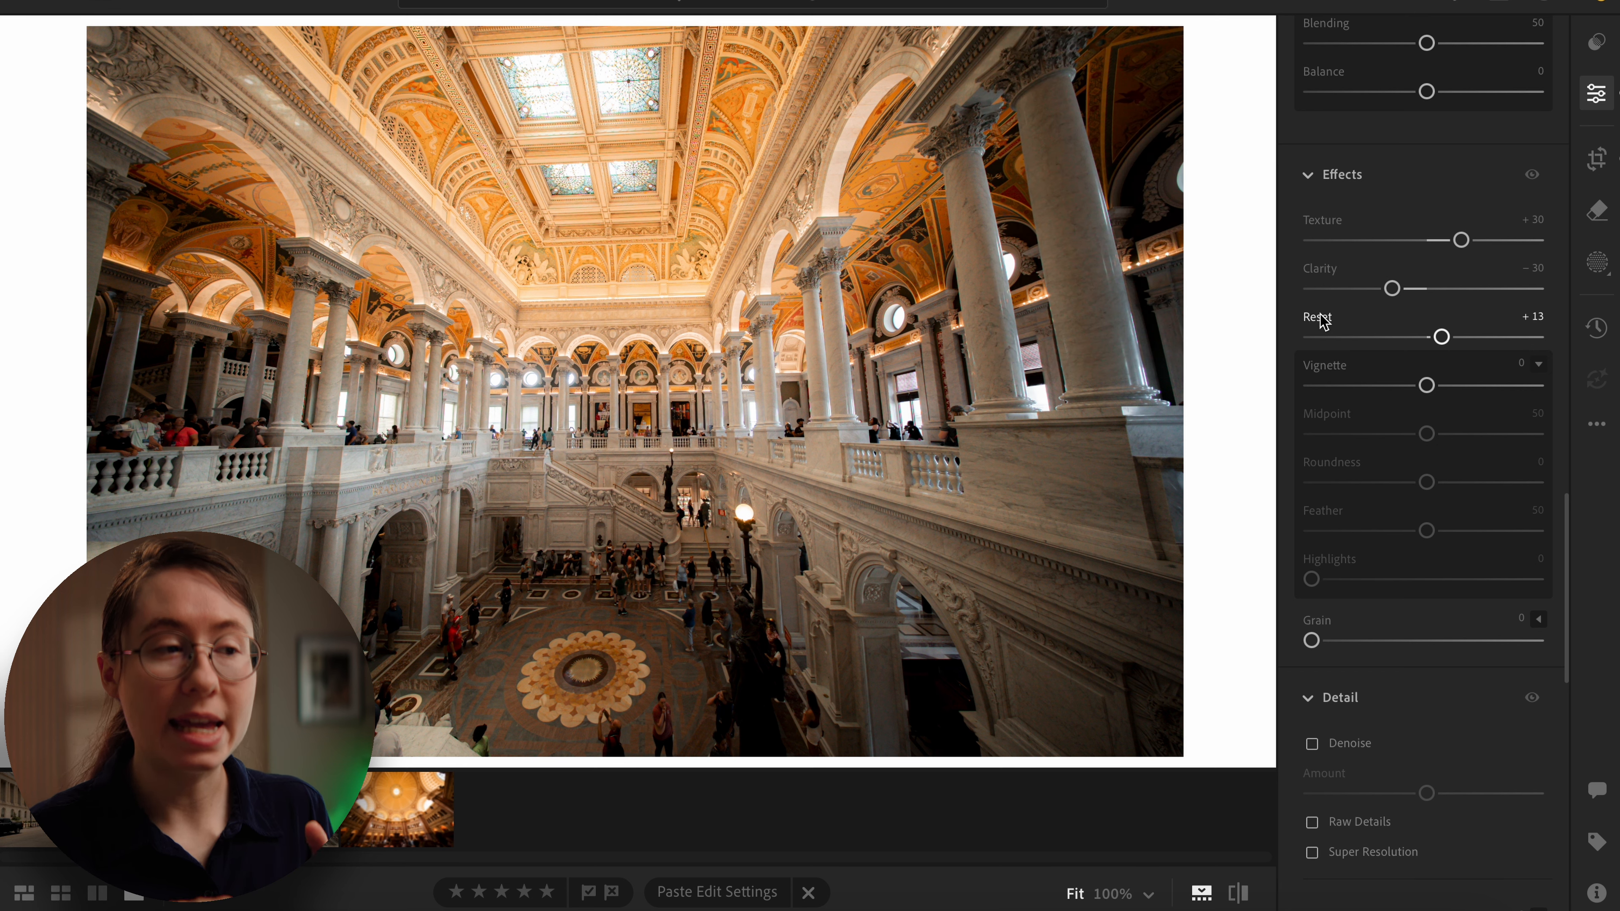
mouse_move(1322, 321)
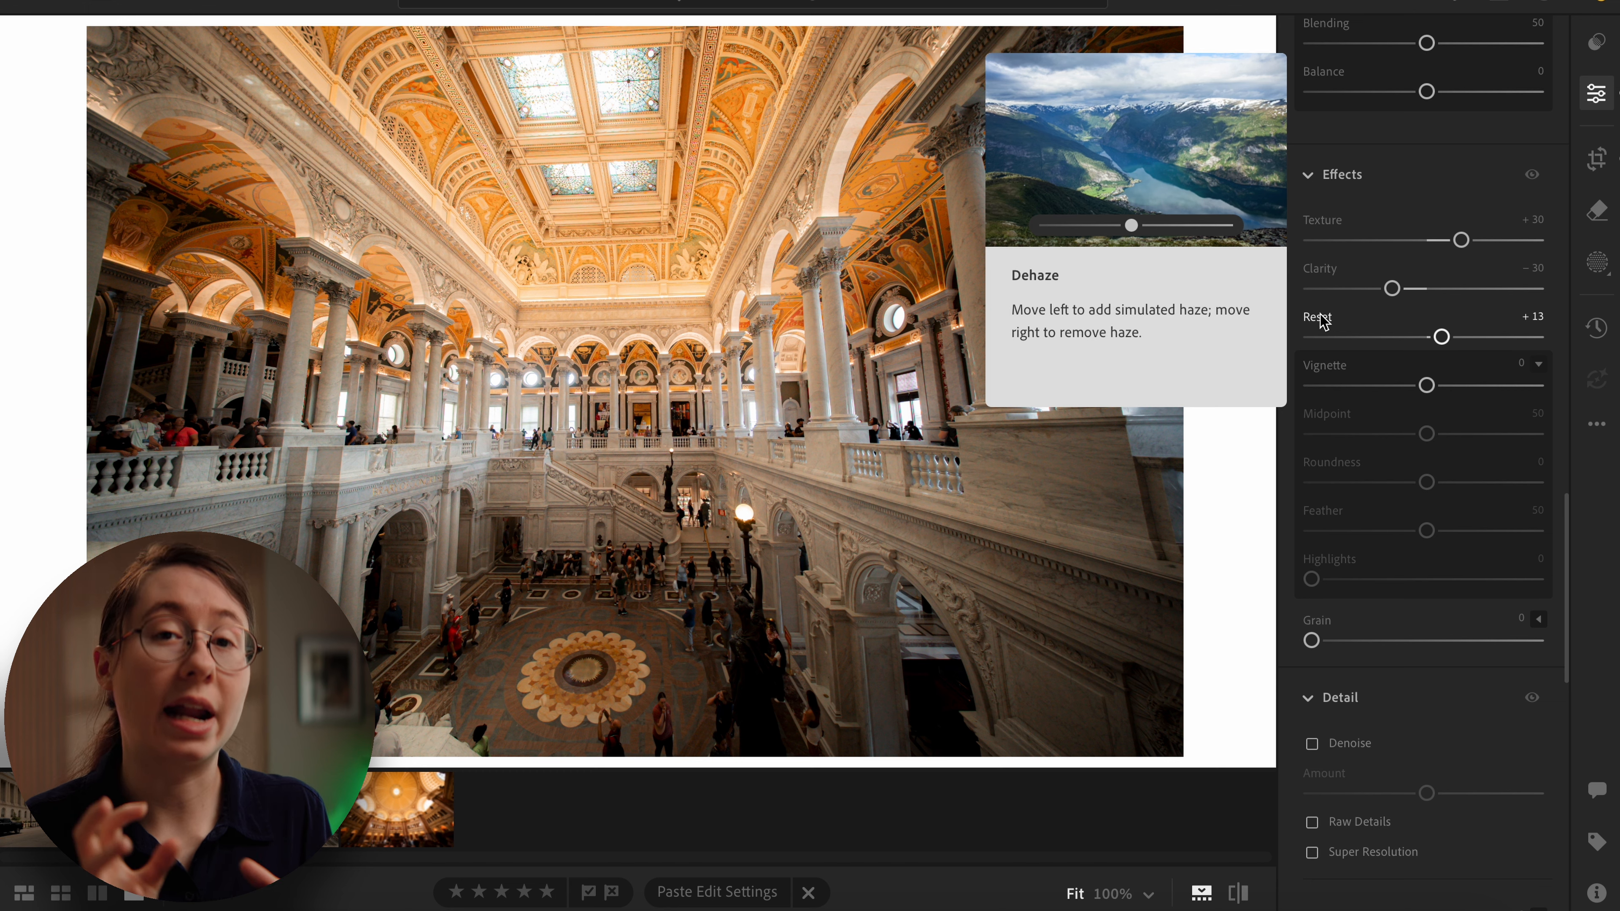
mouse_move(1314, 372)
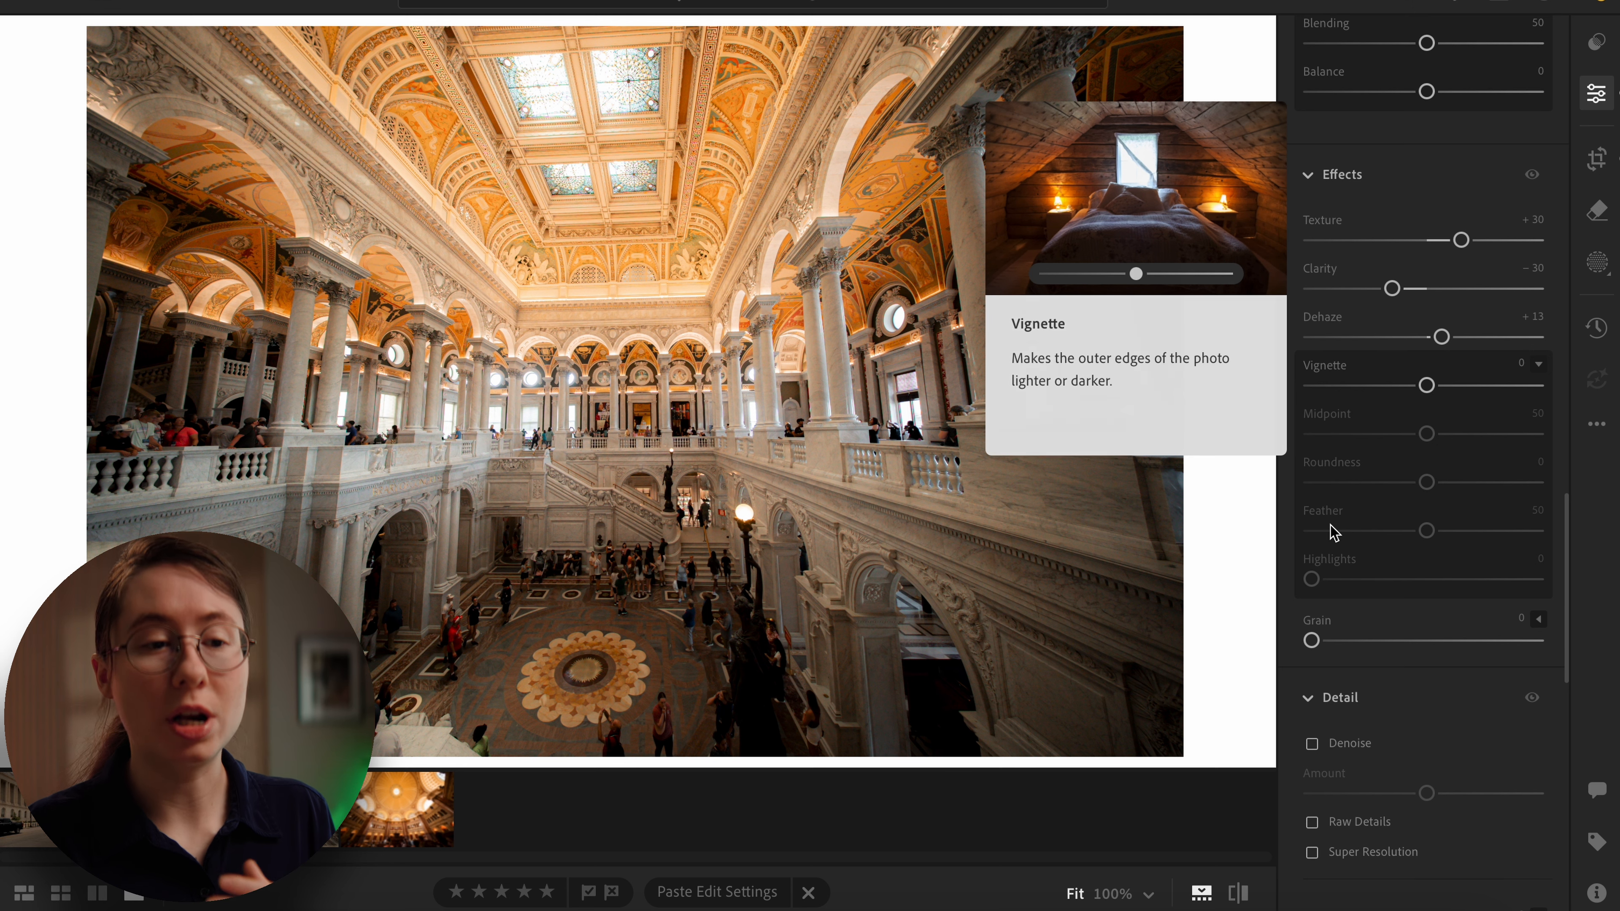
mouse_move(1311, 639)
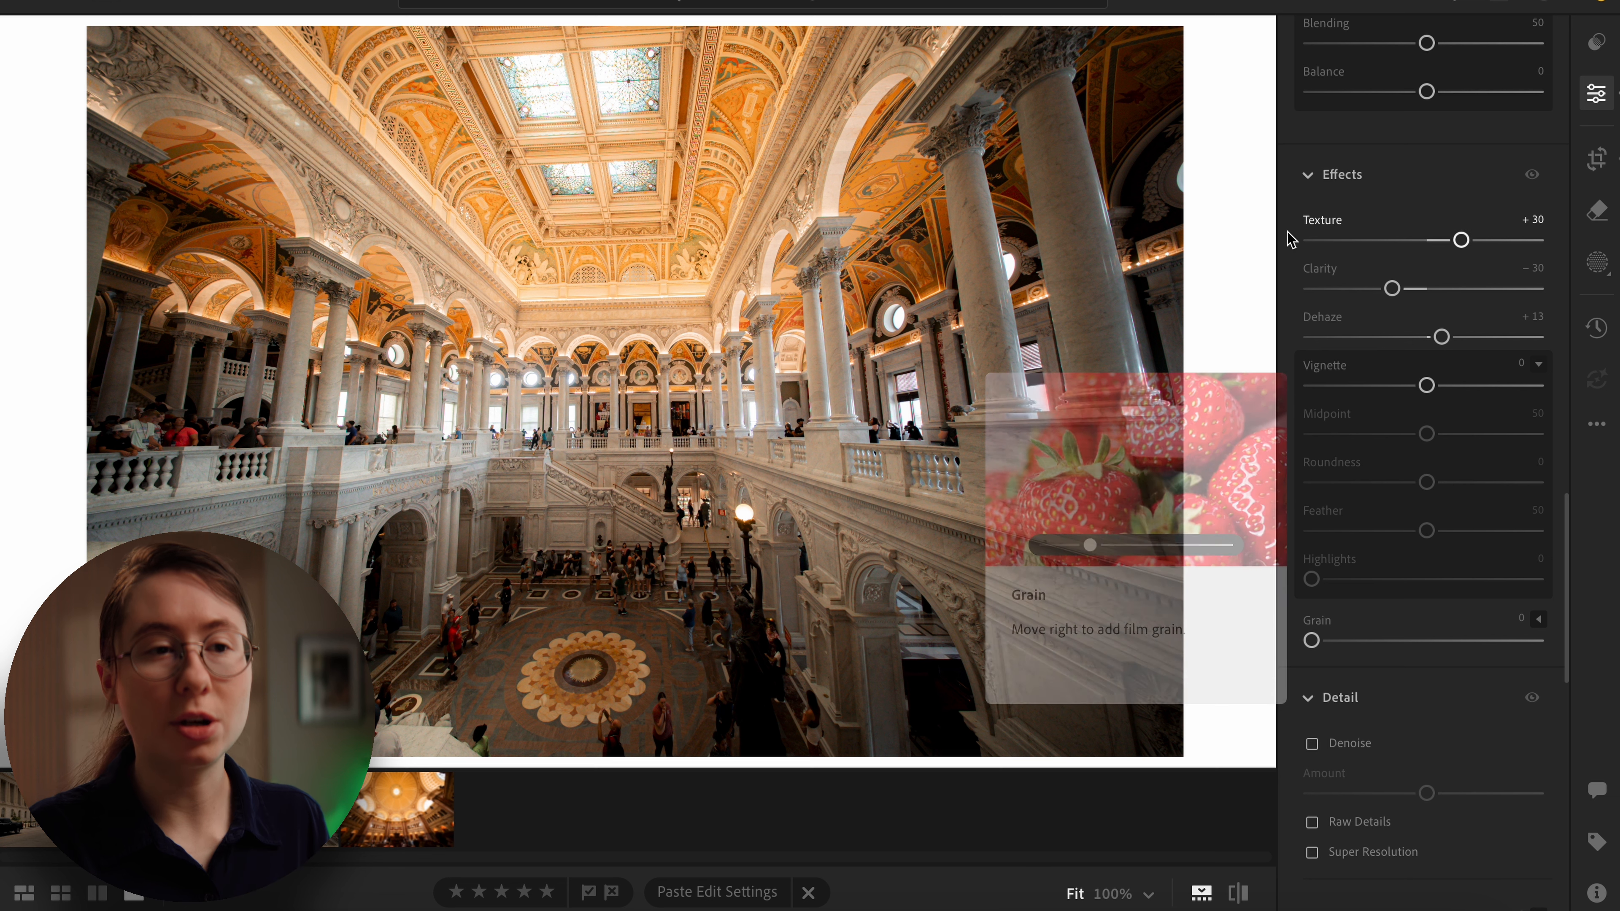
Step: Try Texture at +100 and −100 to compare the extremes, and bring it back to +24
drag(1461, 245, 1543, 241)
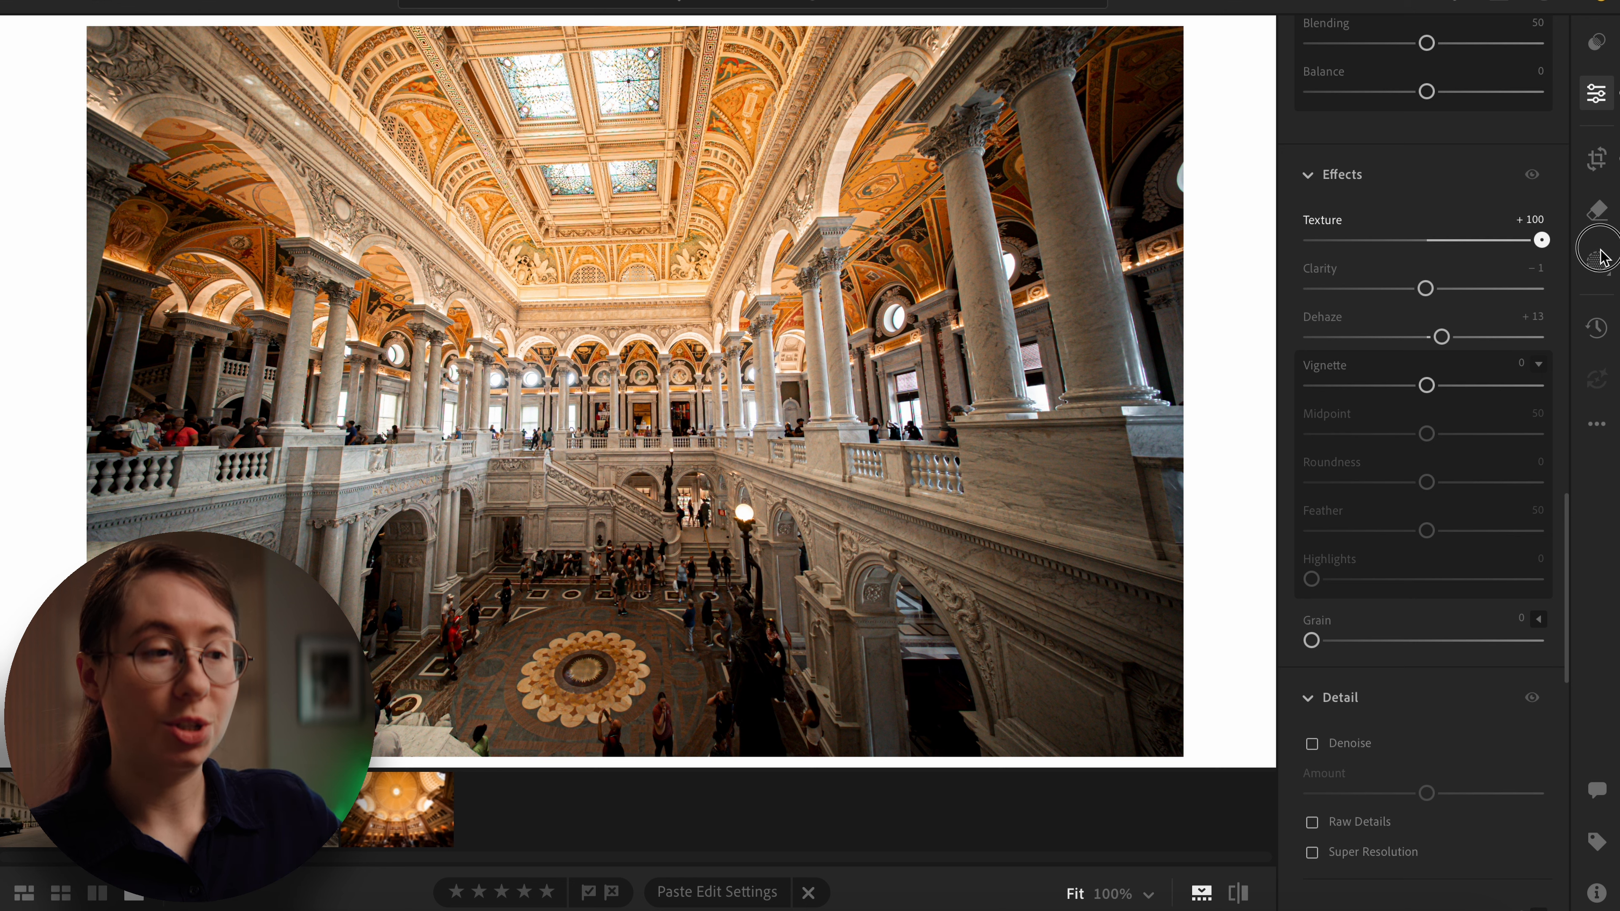
drag(1542, 240, 1264, 254)
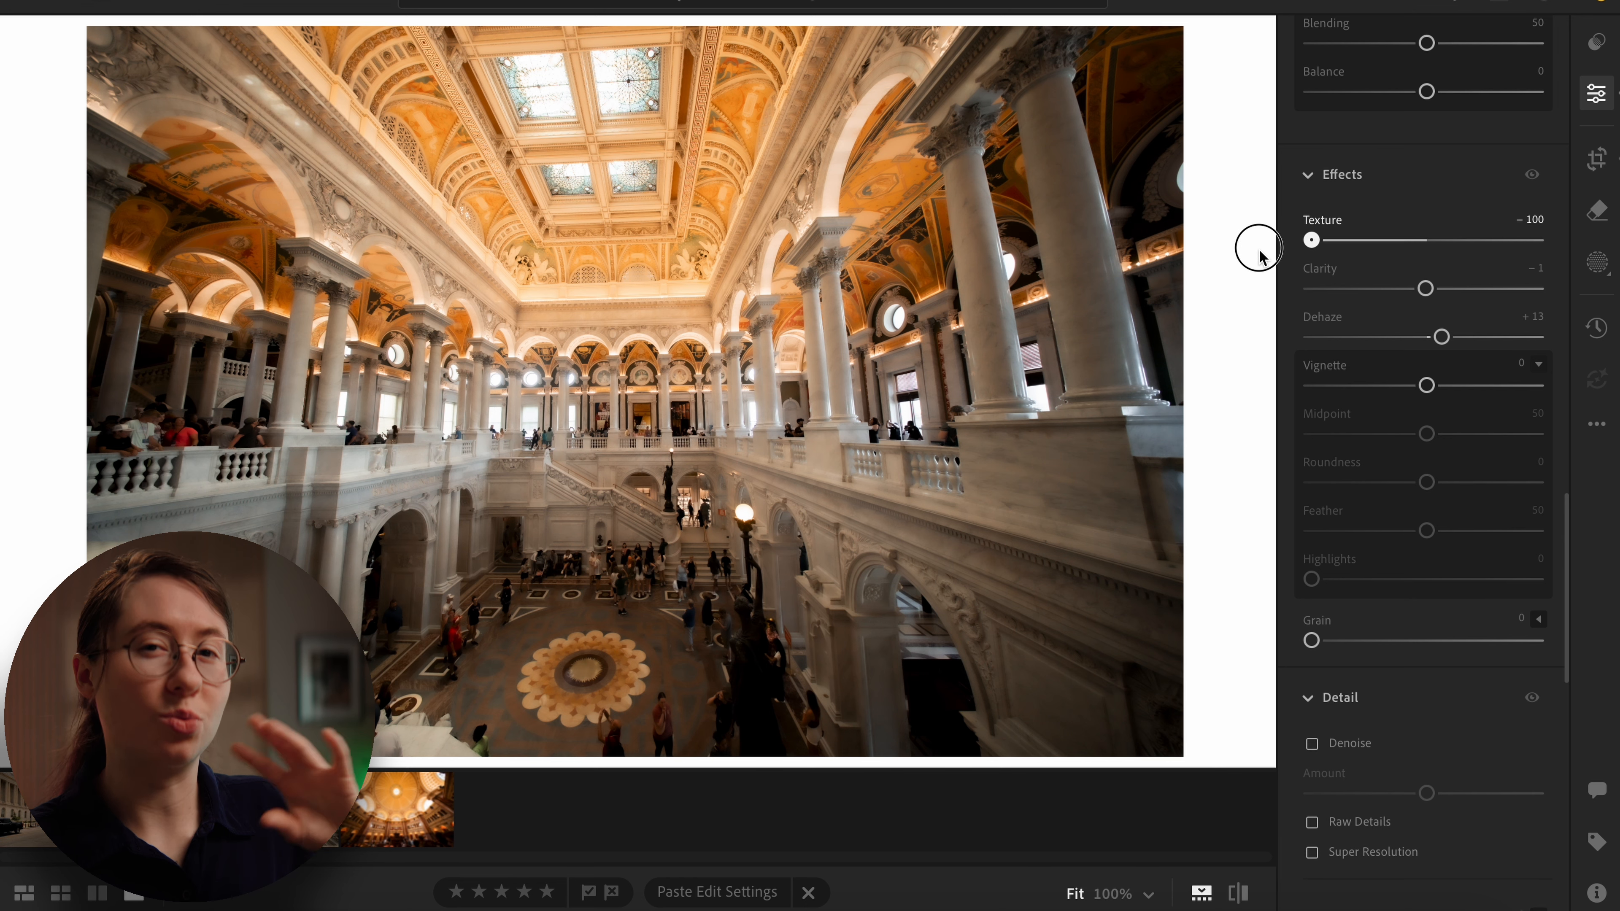
drag(1260, 257, 1459, 253)
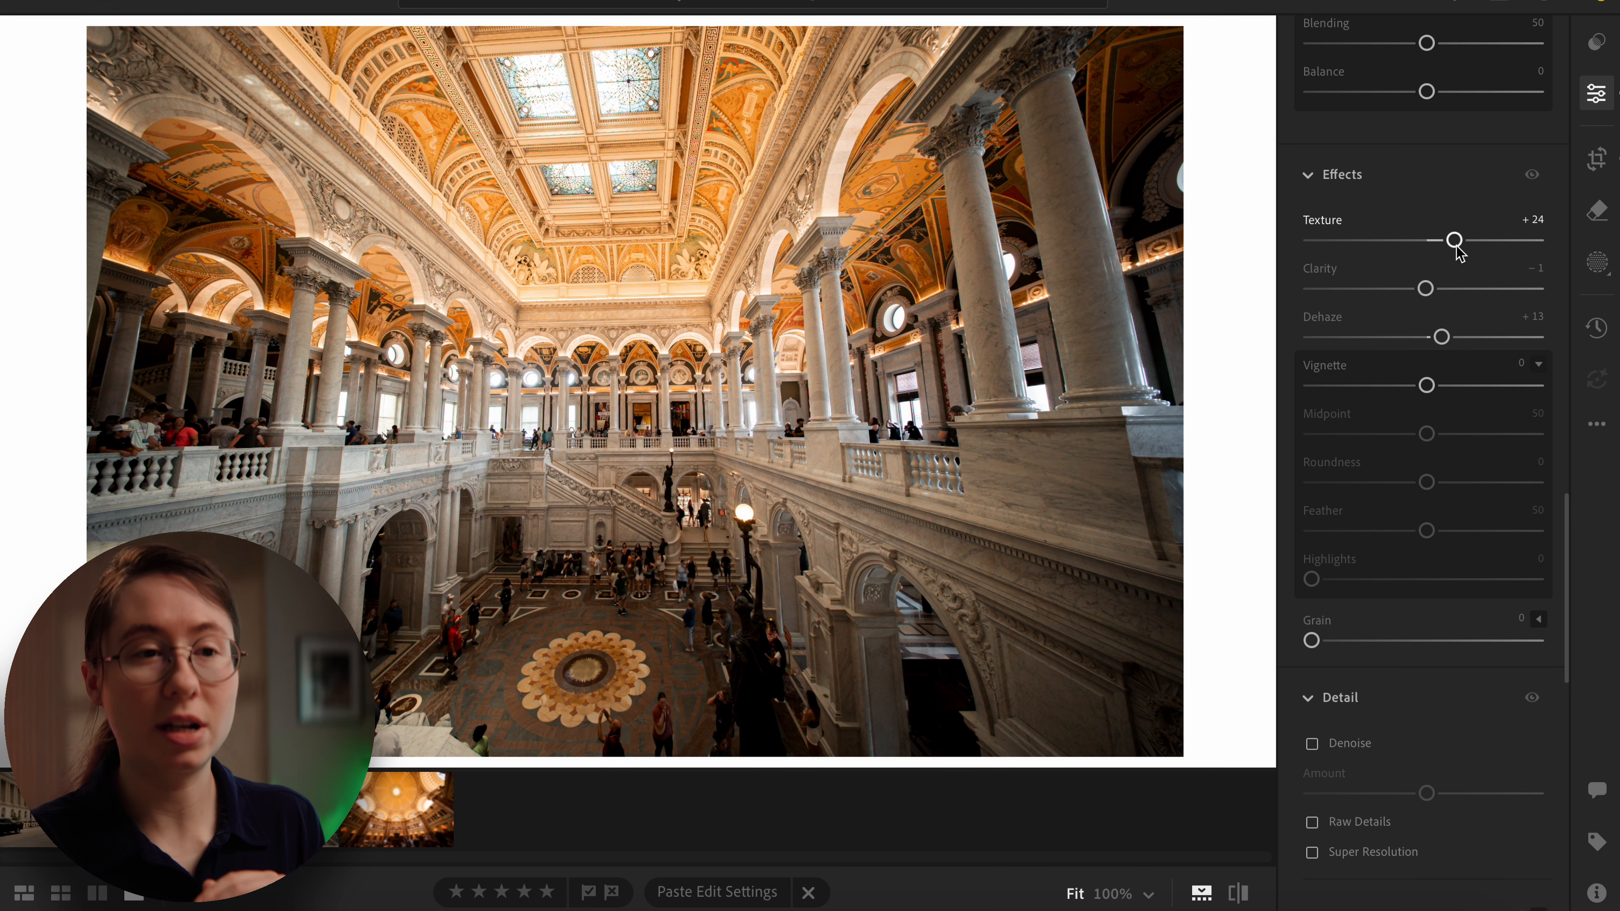
Step: Test Clarity at +92 and −100 before setting it to −25, and raise Texture to +34
drag(1426, 289, 1524, 294)
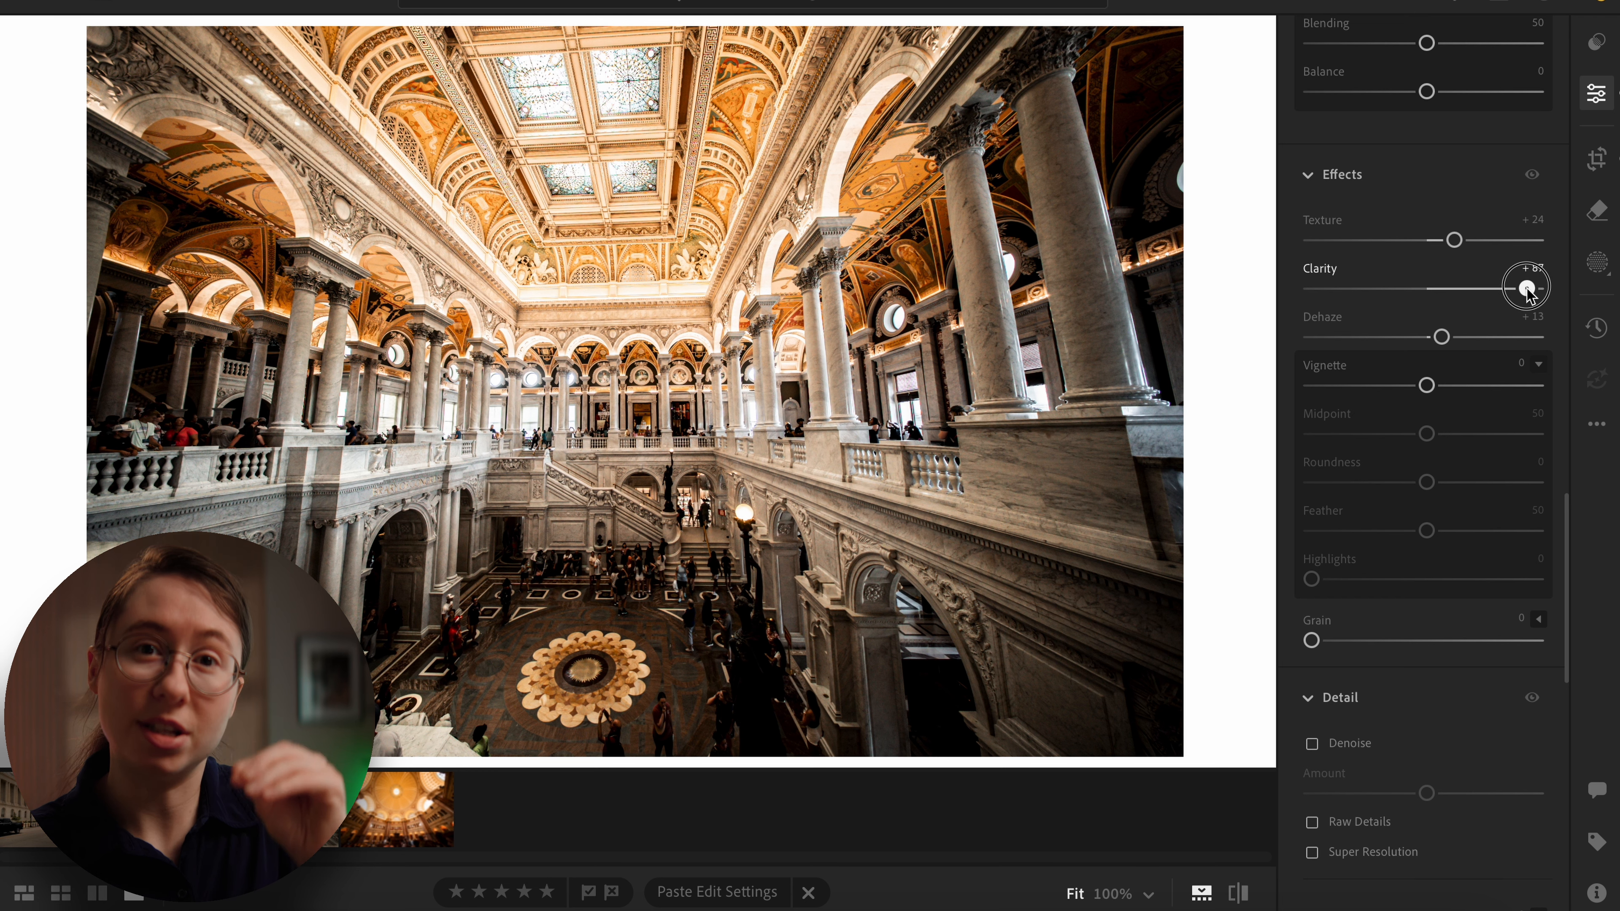
drag(1527, 290, 1532, 292)
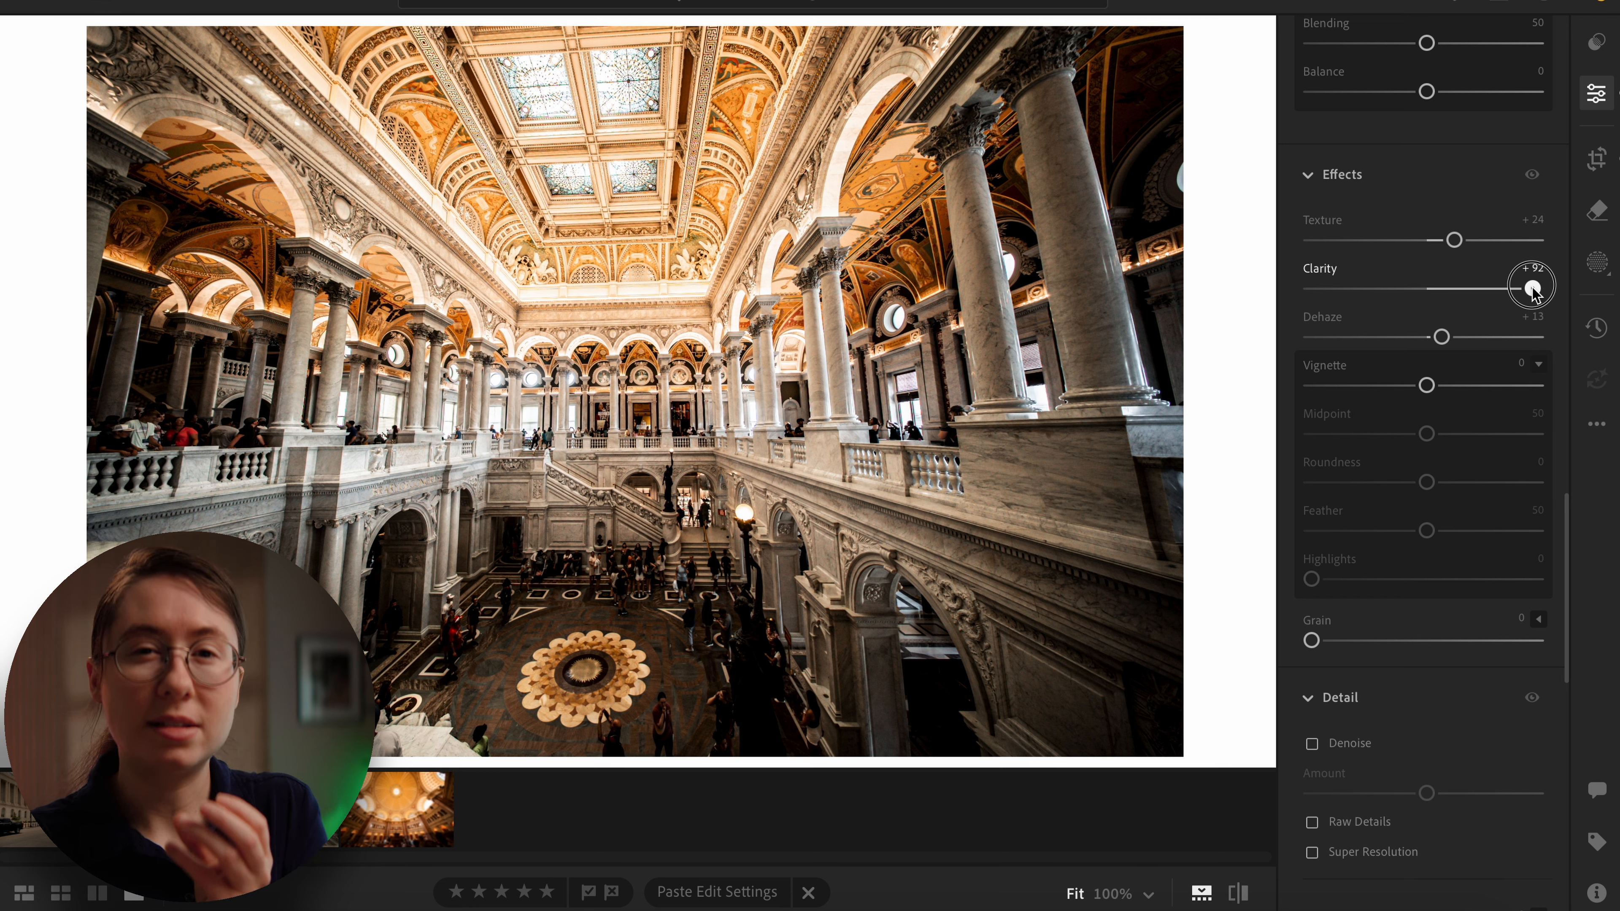
drag(1533, 292, 1298, 301)
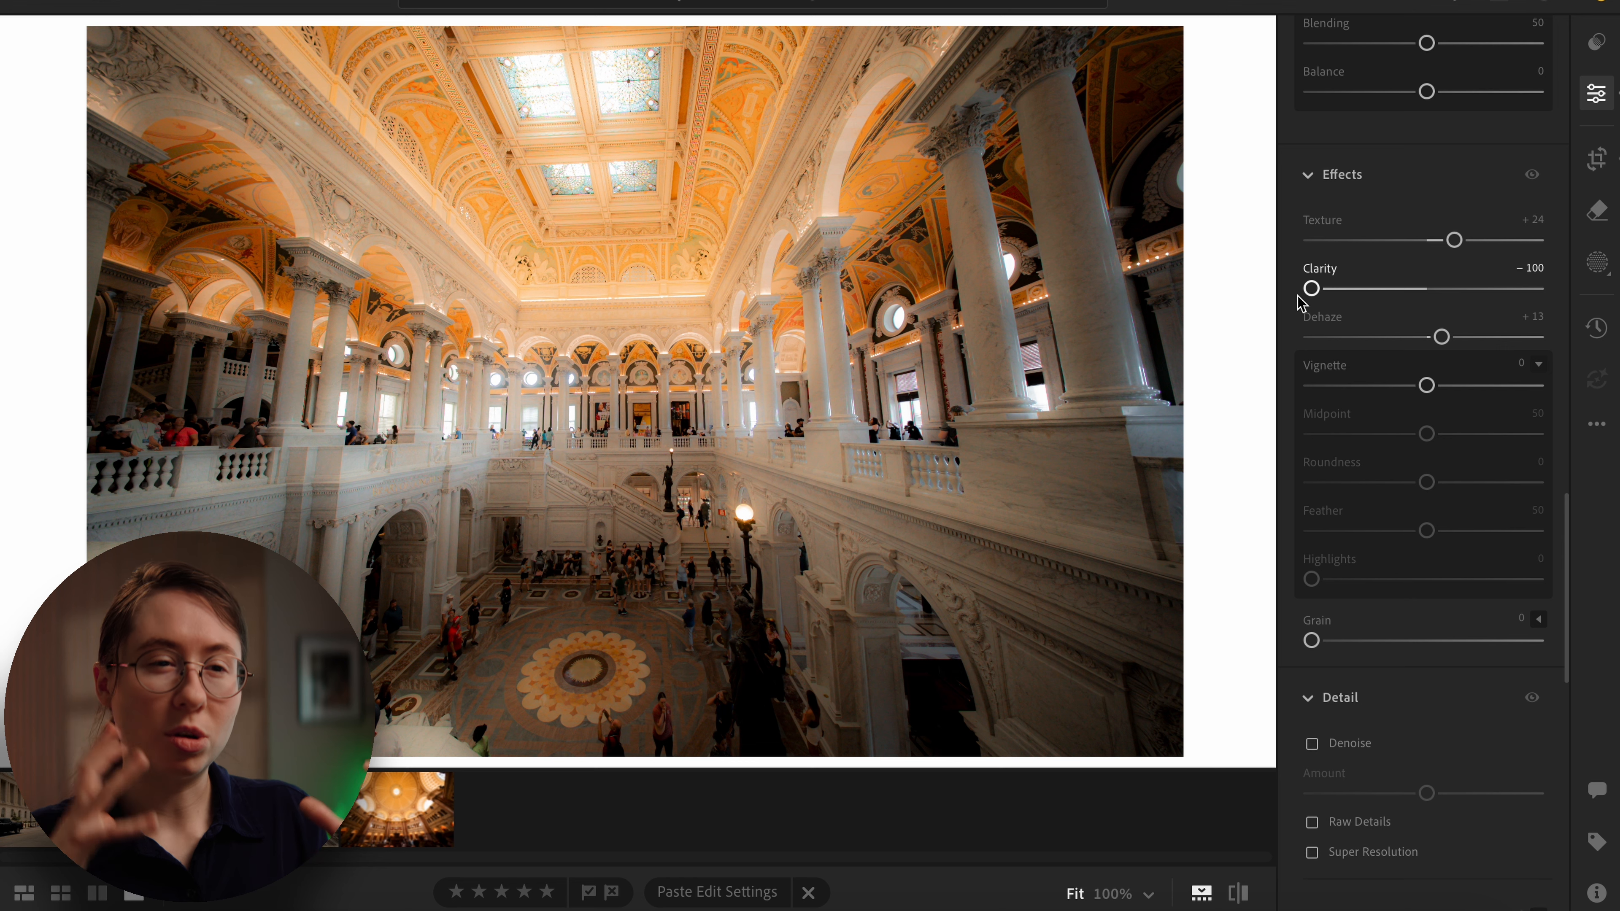
drag(1312, 291, 1398, 289)
drag(1453, 241, 1463, 247)
Step: Try Dehaze at +58 and reduce it to slightly above zero, and lower Vignette slightly to darken the edges
drag(1440, 336, 1494, 339)
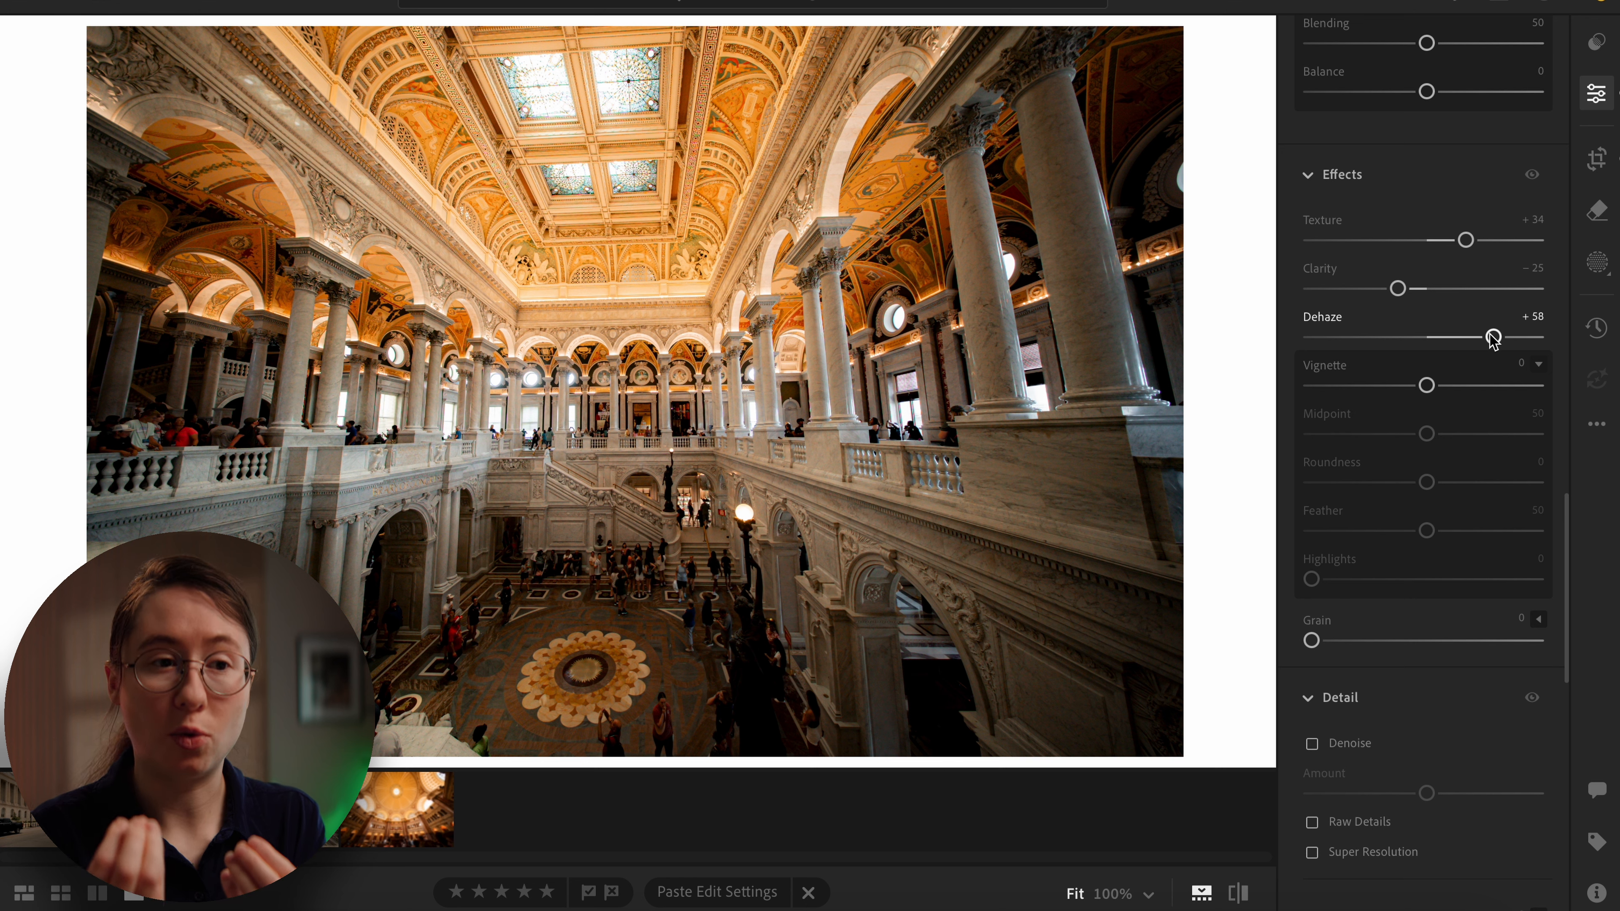
drag(1493, 338, 1433, 337)
mouse_move(1427, 386)
mouse_down()
mouse_move(1333, 391)
mouse_move(1457, 387)
mouse_move(1417, 386)
mouse_up()
scroll(1335, 300, down, 5)
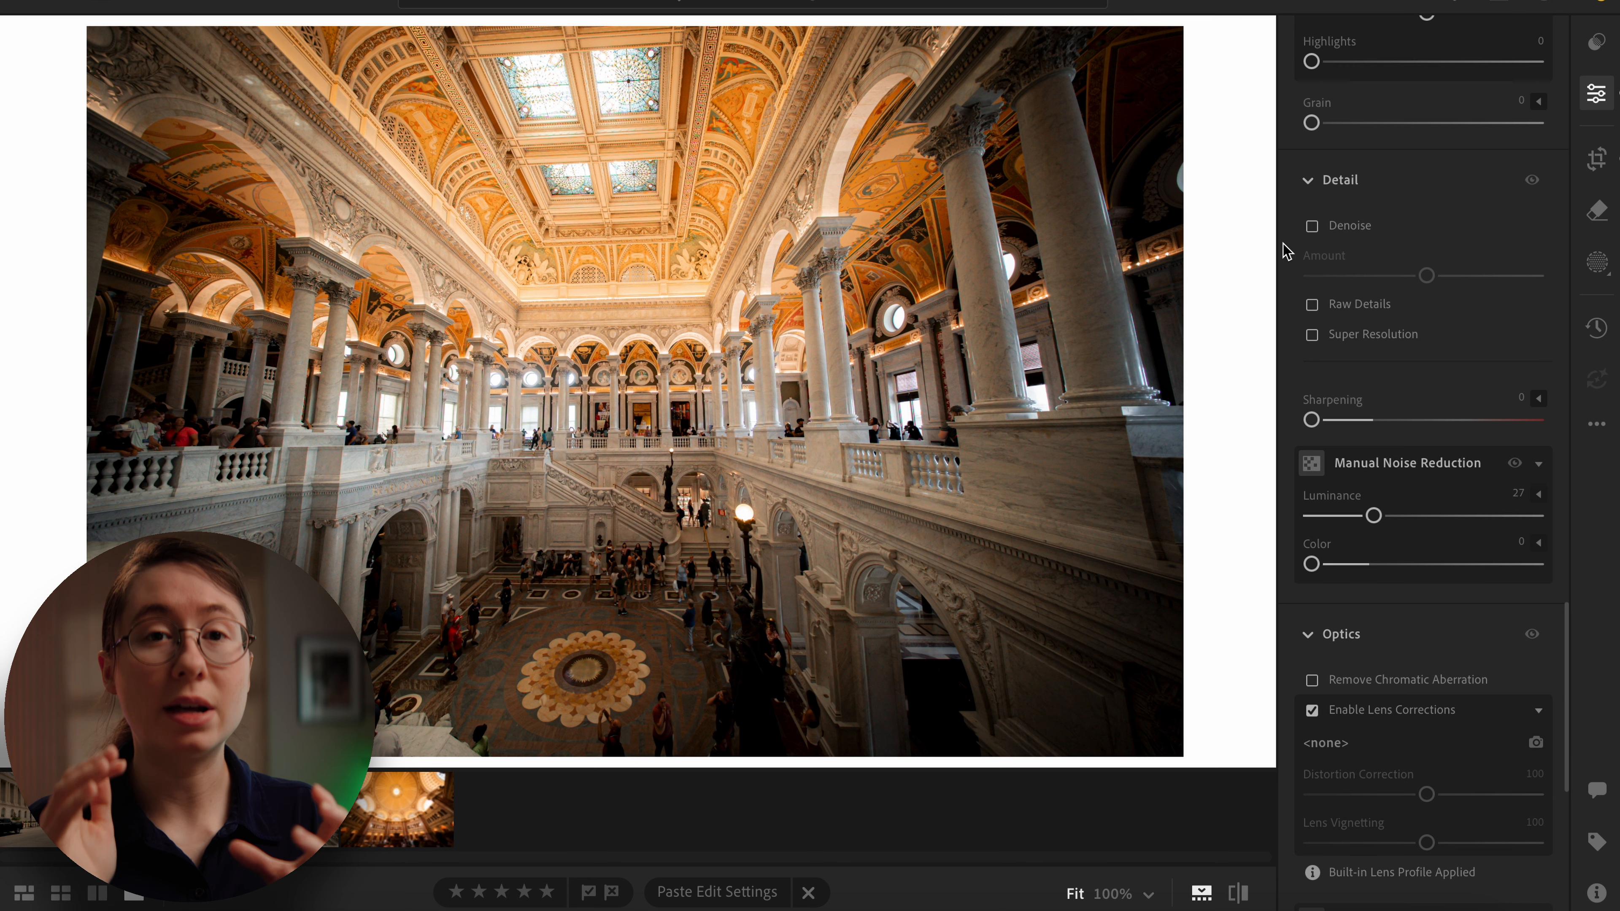
Step: Reset the manual noise reduction's Luminance to 0 and examine the grain on the marble balcony wall at 100%
click(1312, 229)
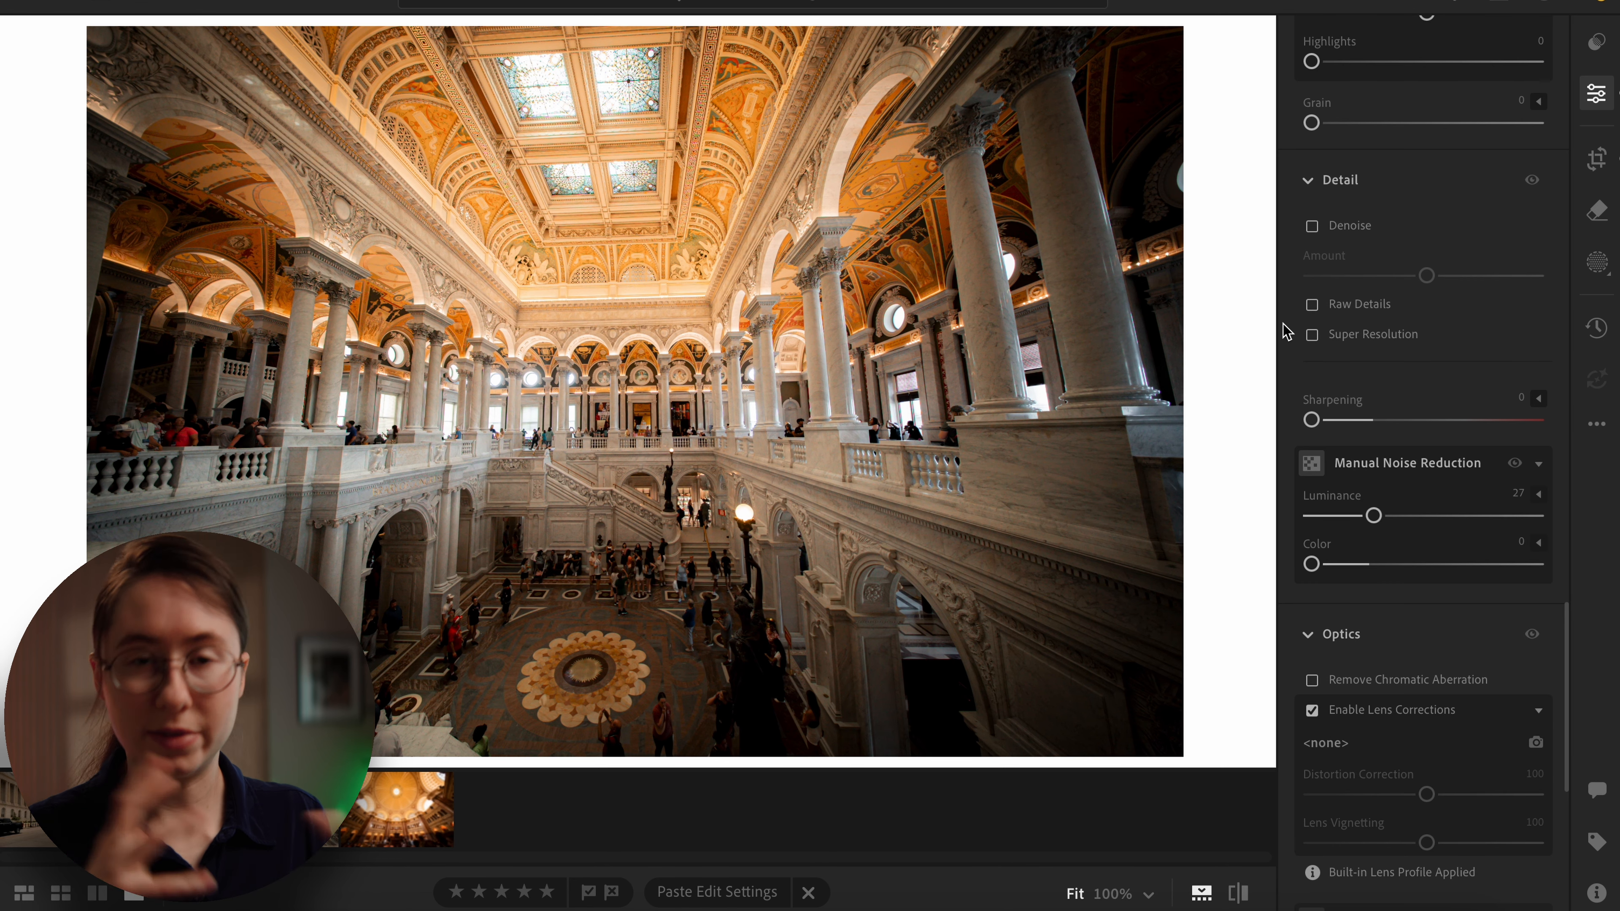
scroll(1286, 331, down, 2)
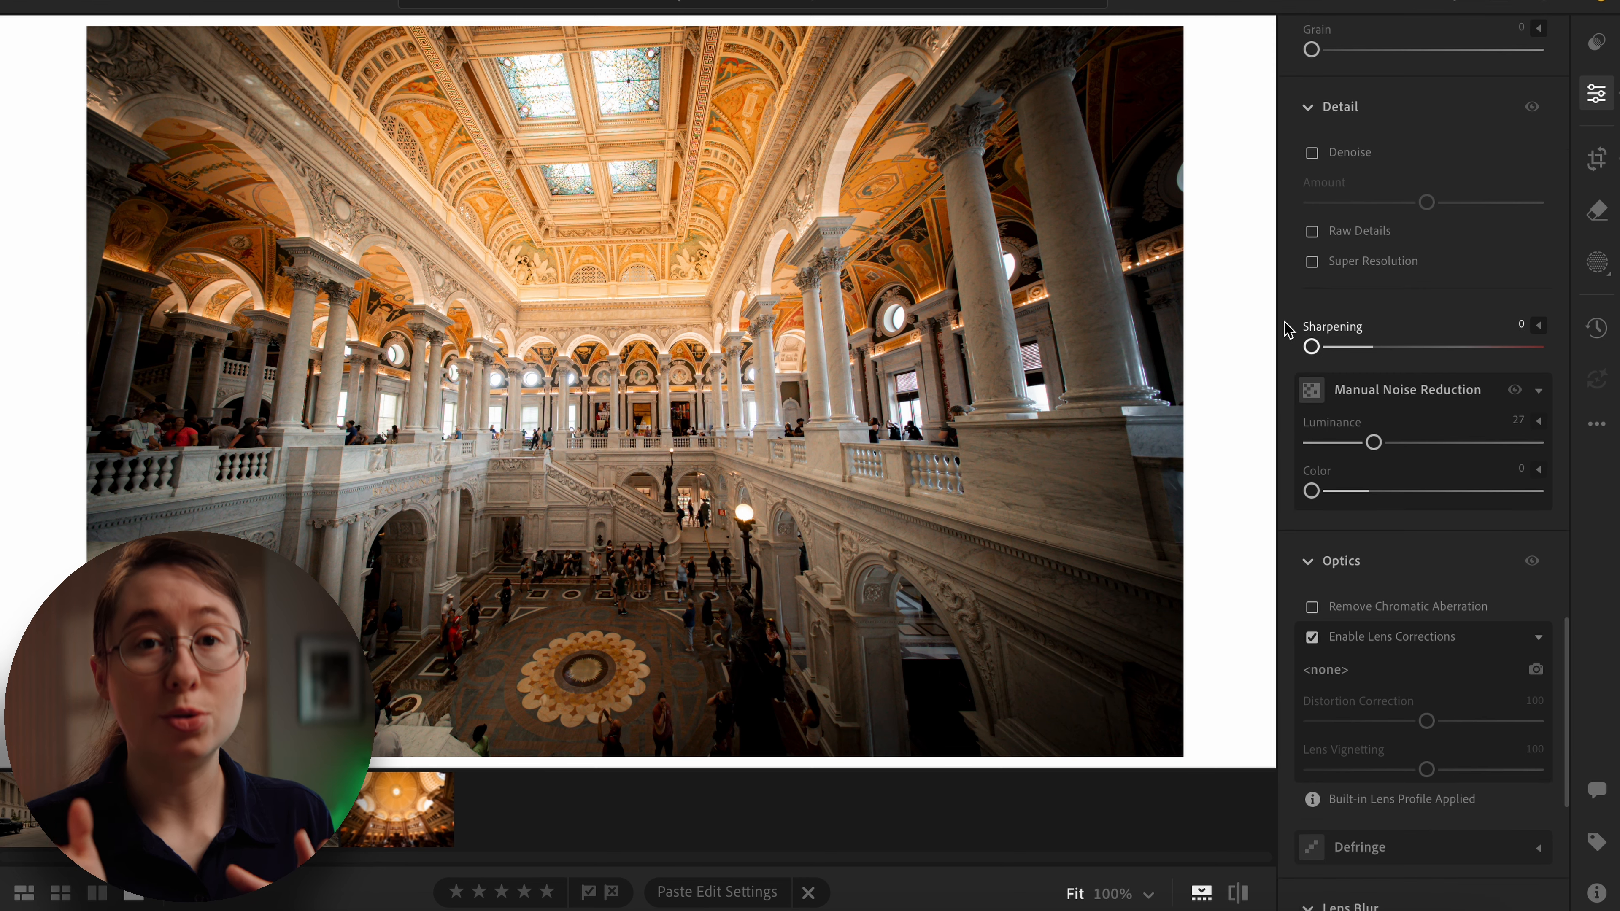
drag(1372, 442, 1312, 442)
click(1103, 437)
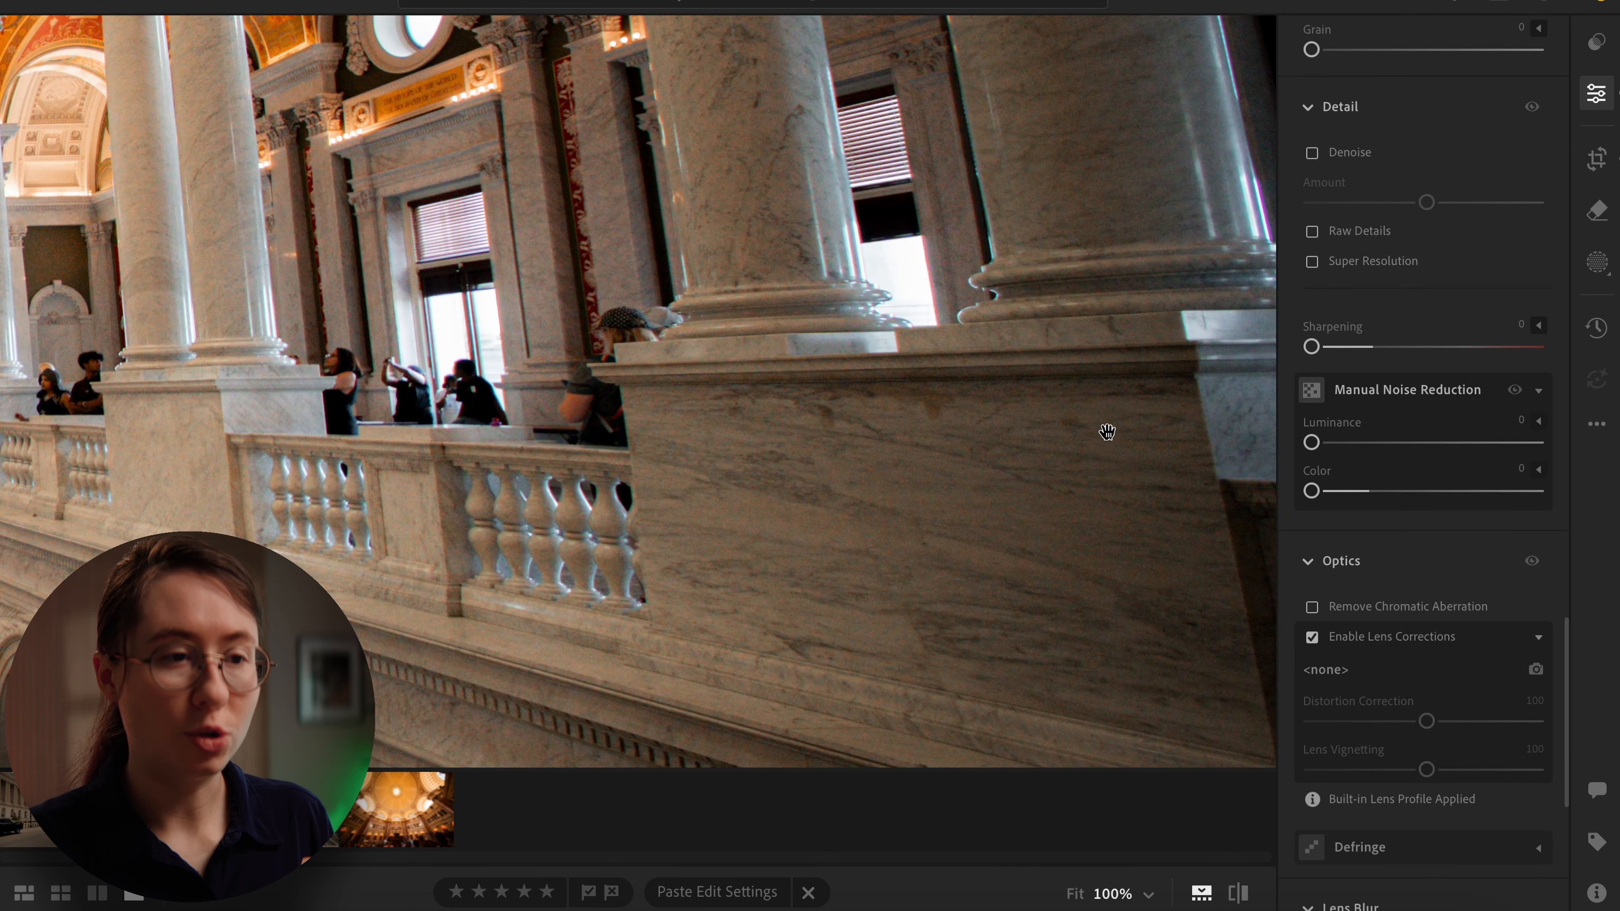
drag(1117, 423, 1059, 304)
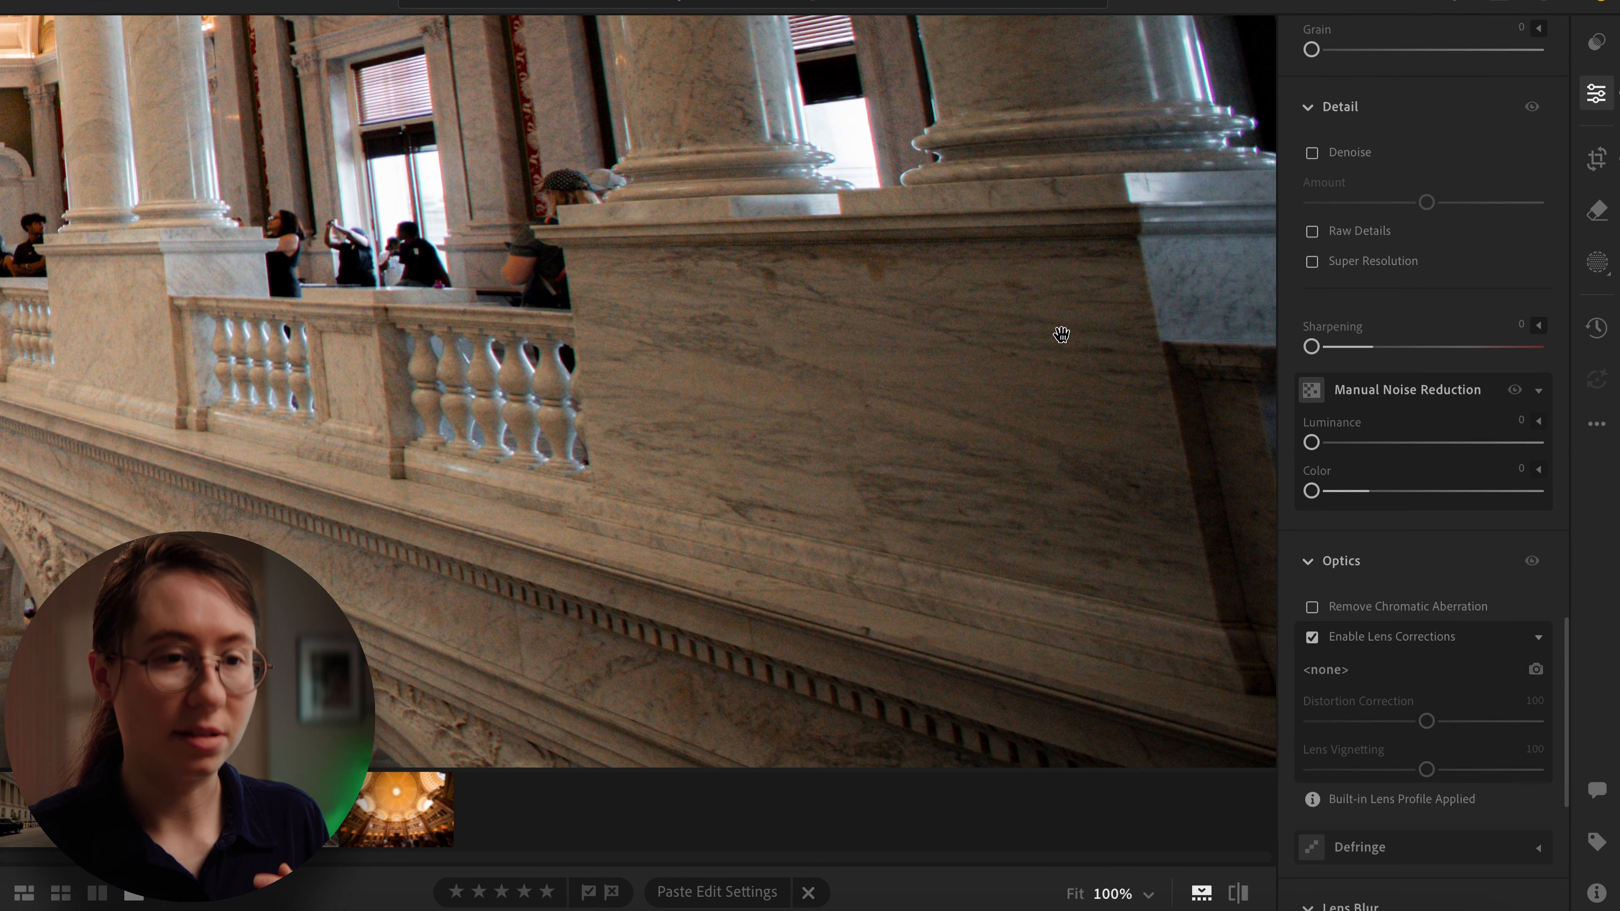
Step: Apply manual noise reduction with Luminance at 55 and Color at 31
drag(1312, 442, 1437, 442)
drag(1312, 492, 1382, 491)
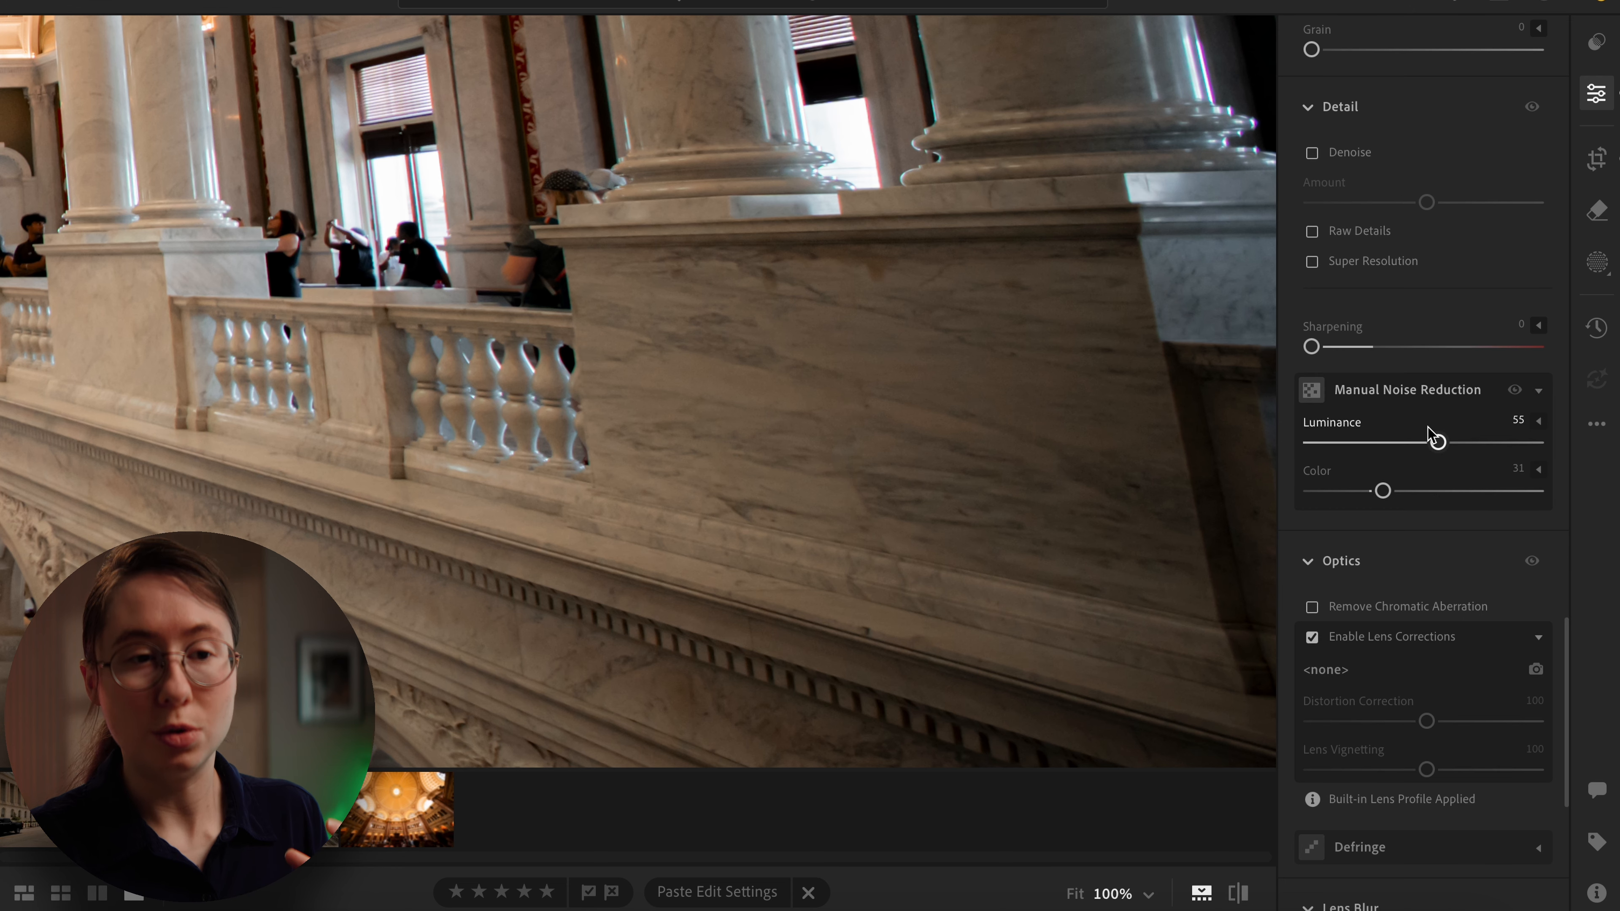
click(945, 328)
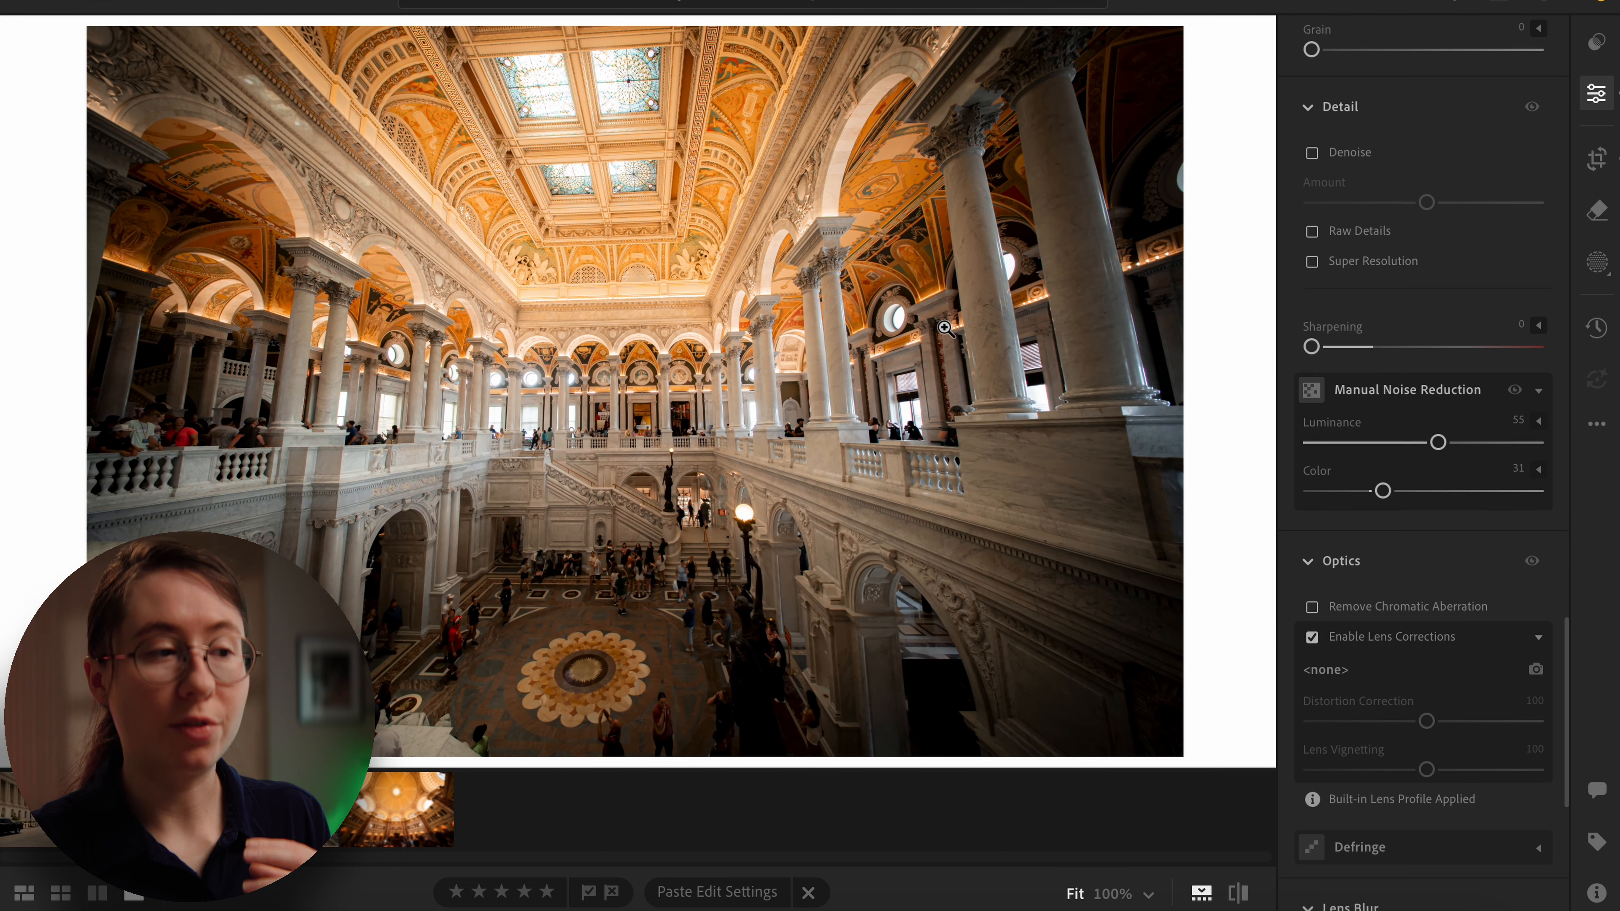